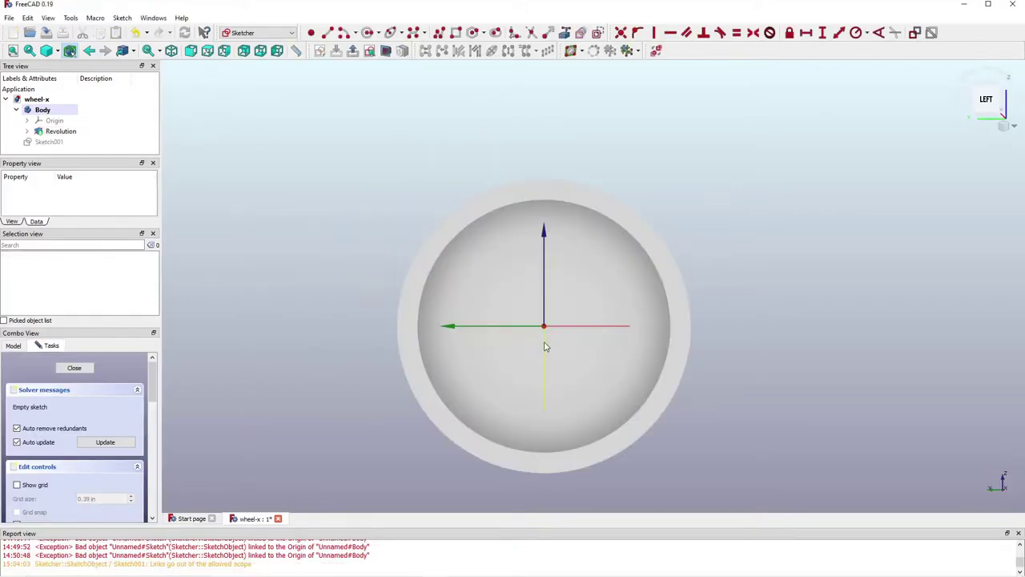
# Step: Switch the wheel to Wireframe draw style and zoom in on the empty Sketch001
pyautogui.scroll(3, 544, 343)
pyautogui.scroll(-2, 593, 100)
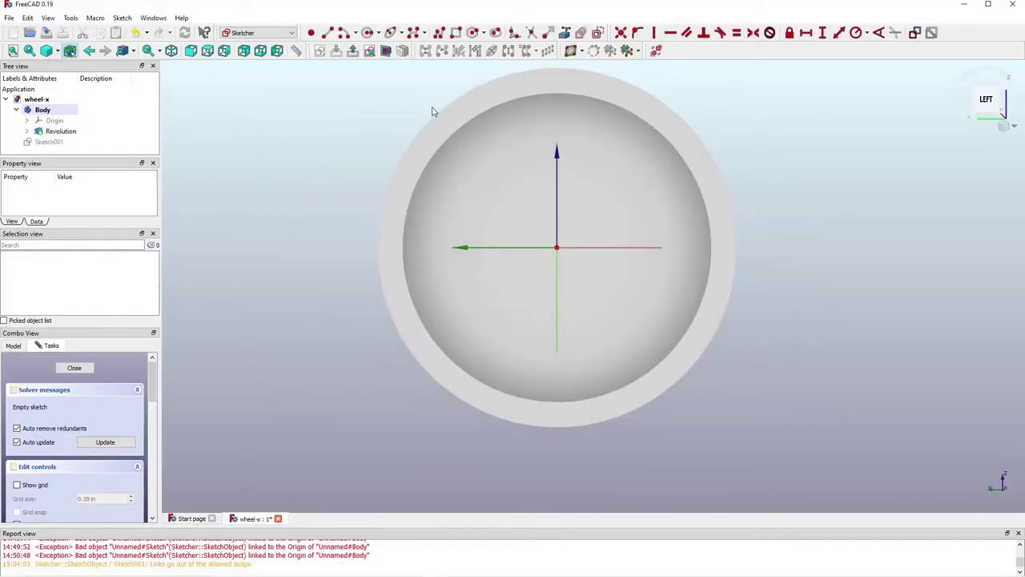
pyautogui.click(56, 51)
pyautogui.click(70, 93)
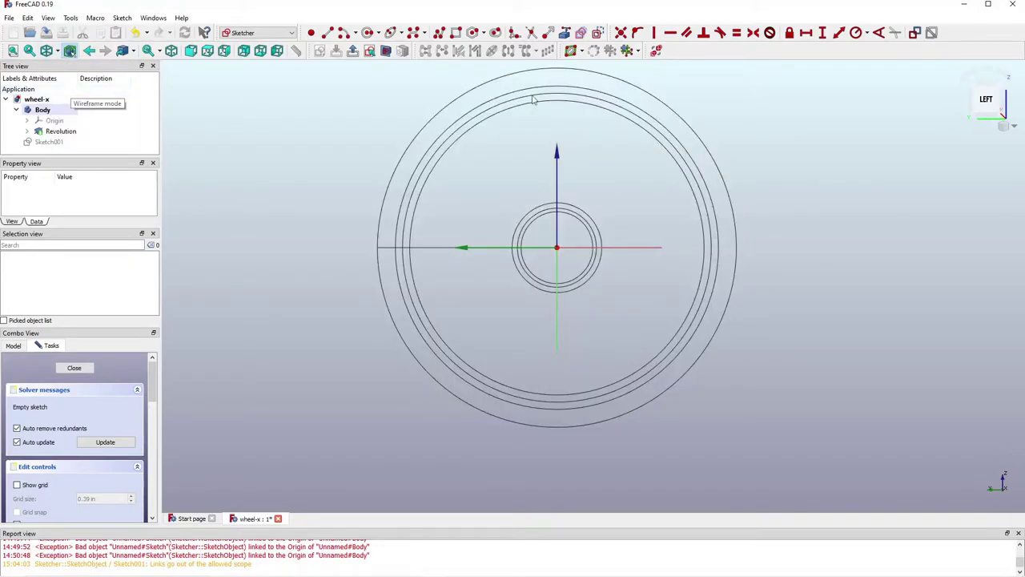
pyautogui.scroll(1, 553, 93)
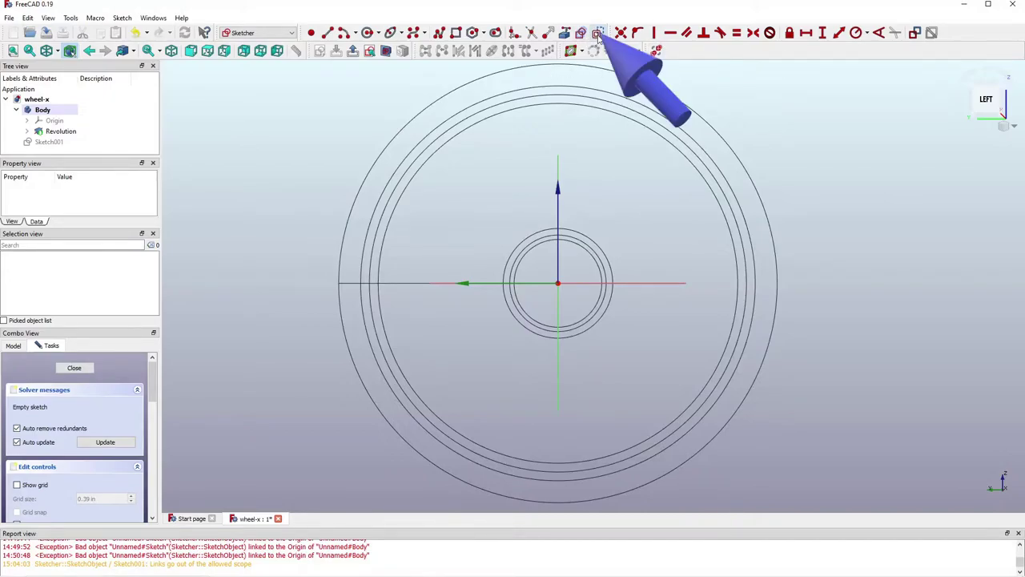
# Step: Draw two lines from the sketch origin, one up to the right and one up to the left
pyautogui.click(328, 33)
pyautogui.click(558, 283)
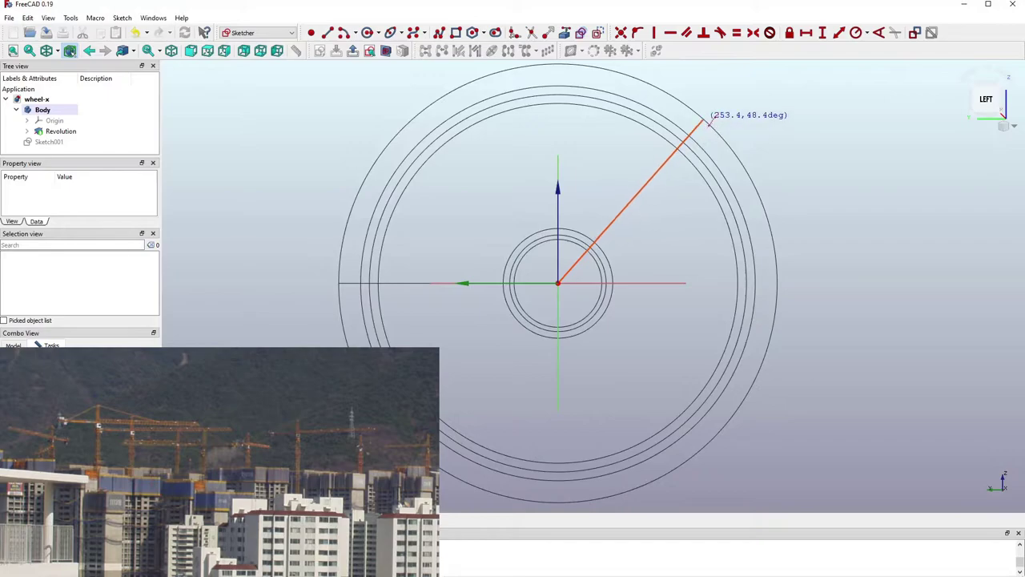
pyautogui.click(713, 112)
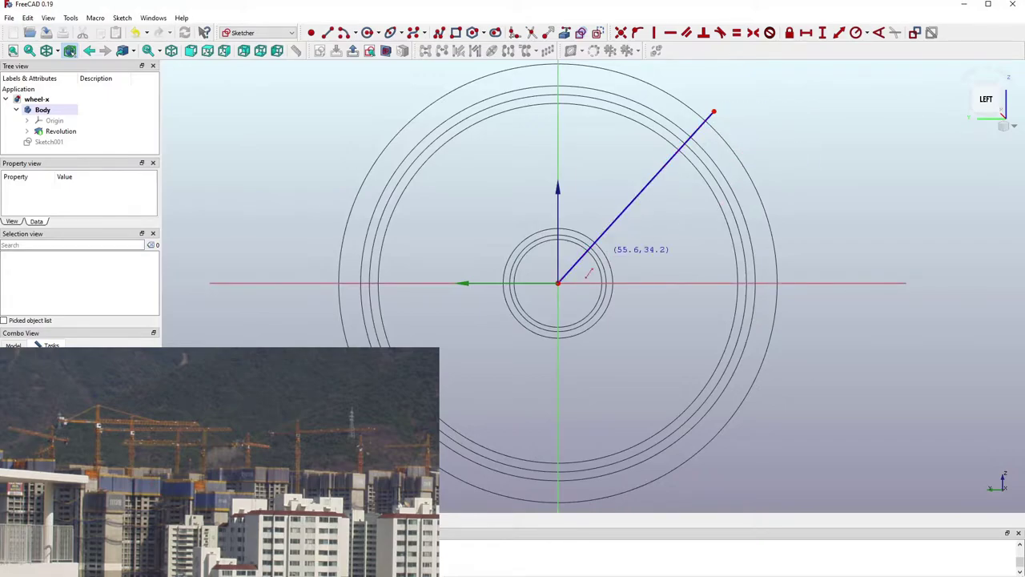
pyautogui.click(558, 282)
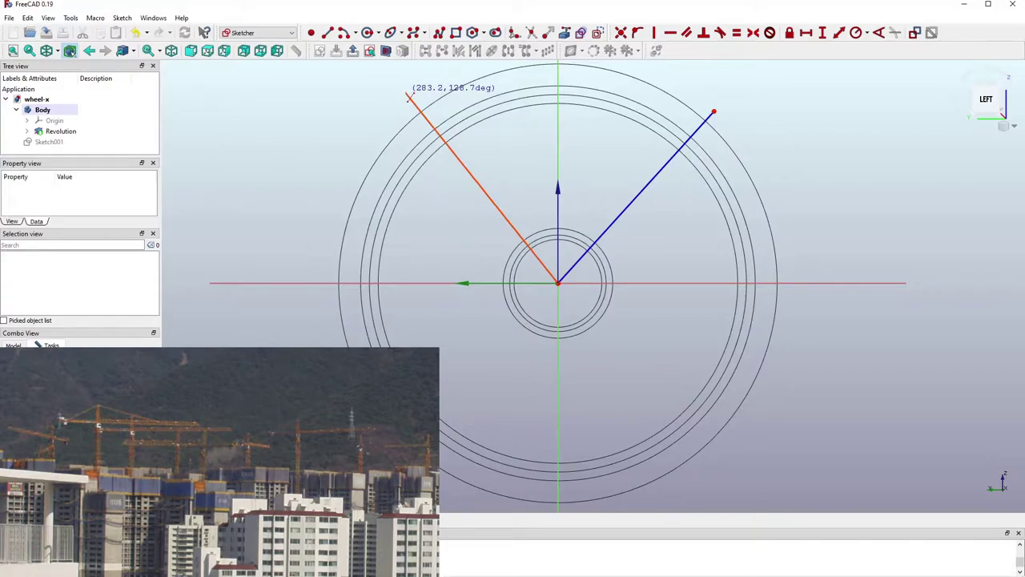
pyautogui.click(406, 94)
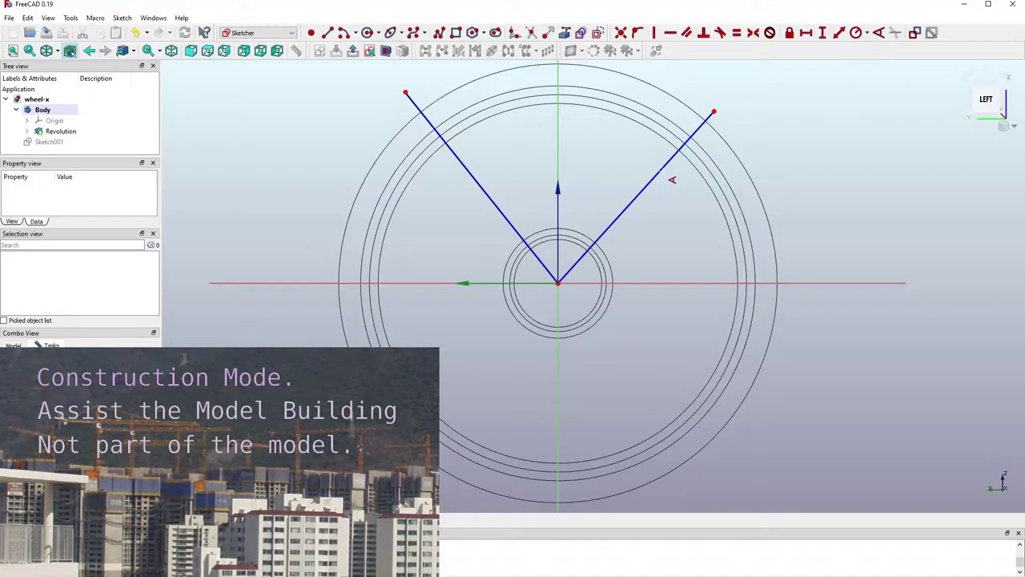
# Step: Constrain the right line to 54° from horizontal and the lines to 72° apart
pyautogui.click(664, 175)
pyautogui.click(691, 282)
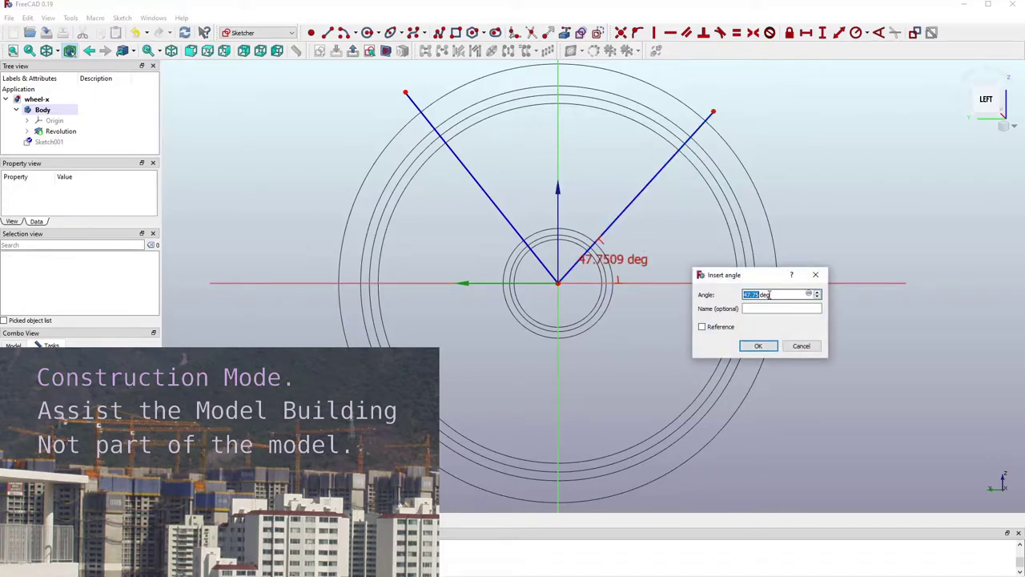
pyautogui.write('5')
pyautogui.click(754, 344)
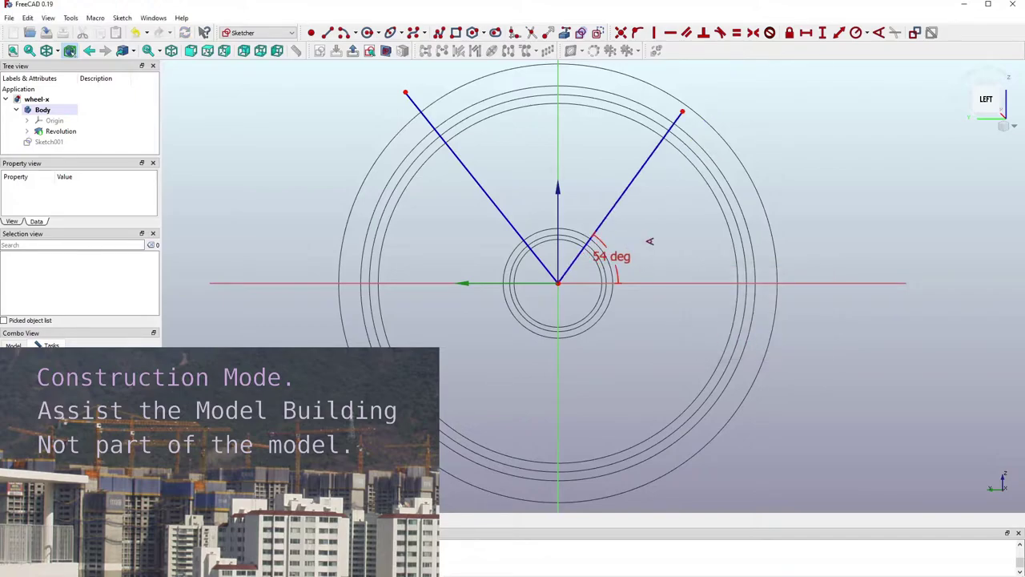
pyautogui.click(618, 200)
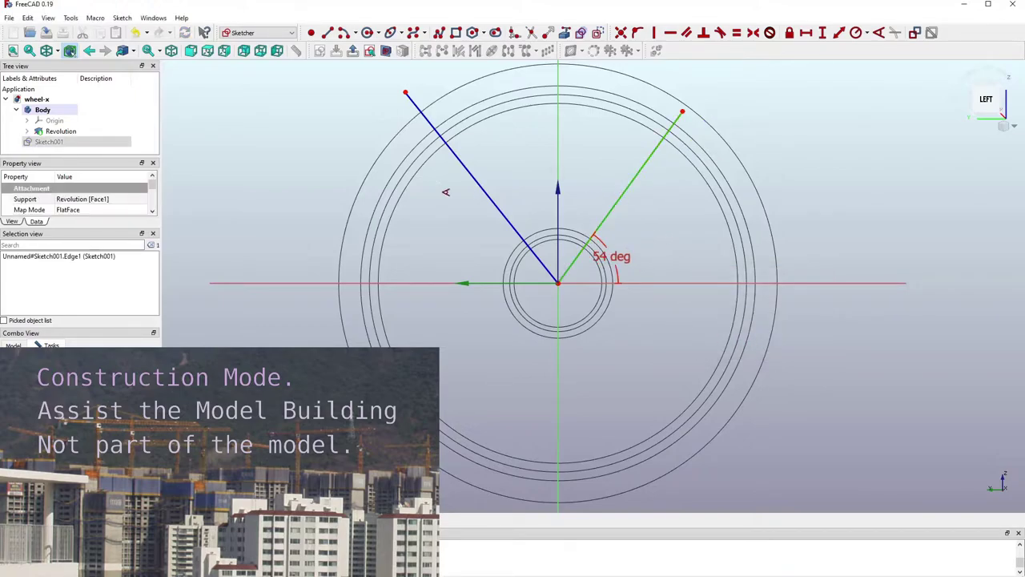
pyautogui.click(477, 181)
pyautogui.press('a')
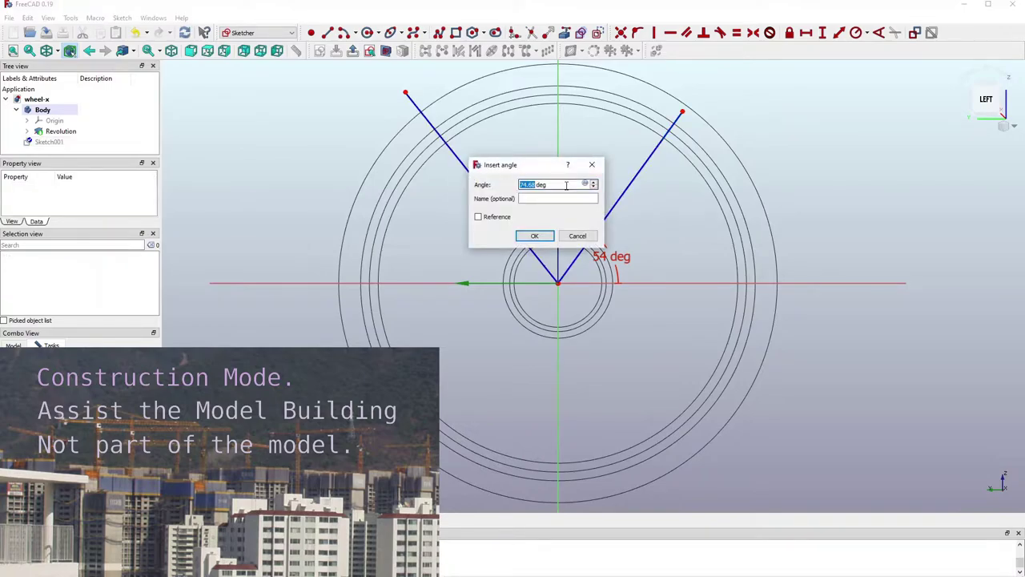
pyautogui.write('72')
pyautogui.press('Return')
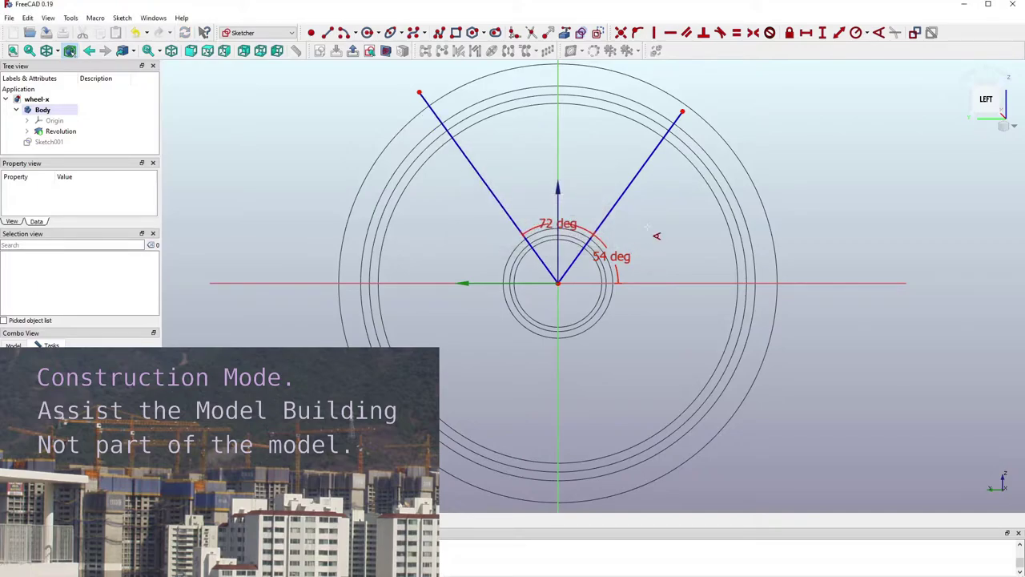
pyautogui.moveTo(615, 259); pyautogui.dragTo(801, 166)
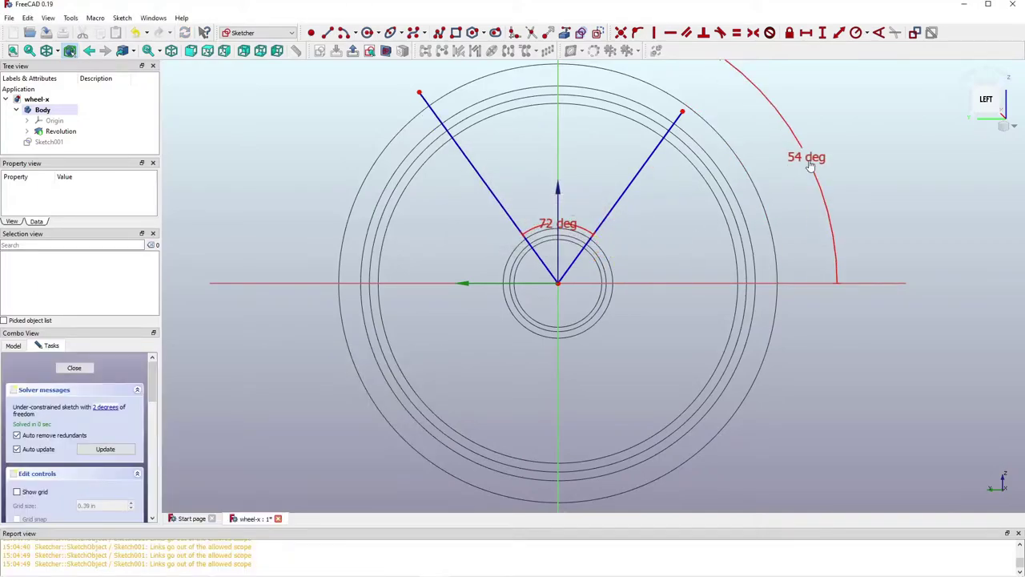
# Step: Draw a centre-point arc from the origin between the two lines with radius 7.55 in
pyautogui.moveTo(549, 213); pyautogui.dragTo(569, 60)
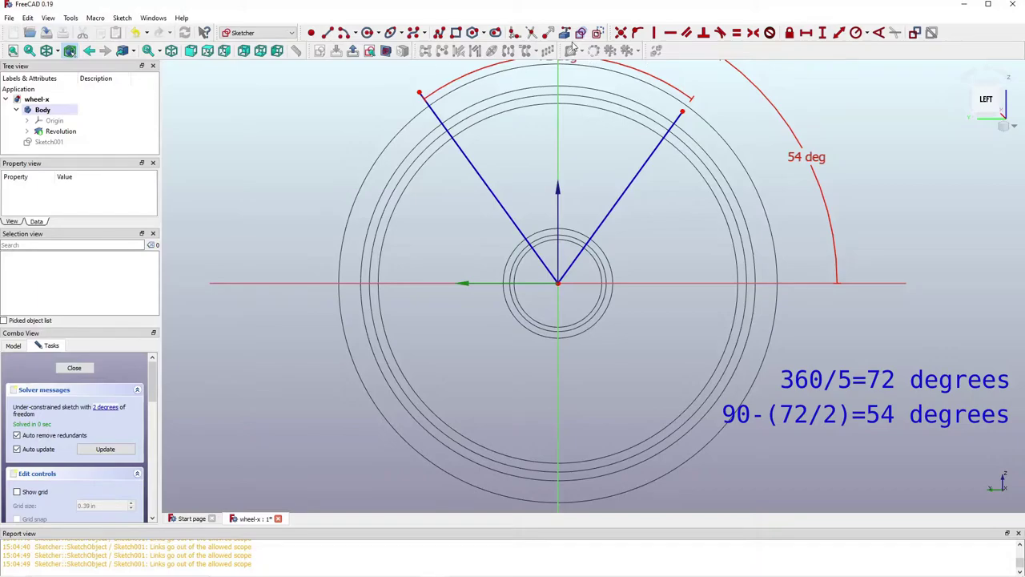
pyautogui.click(344, 32)
pyautogui.click(558, 282)
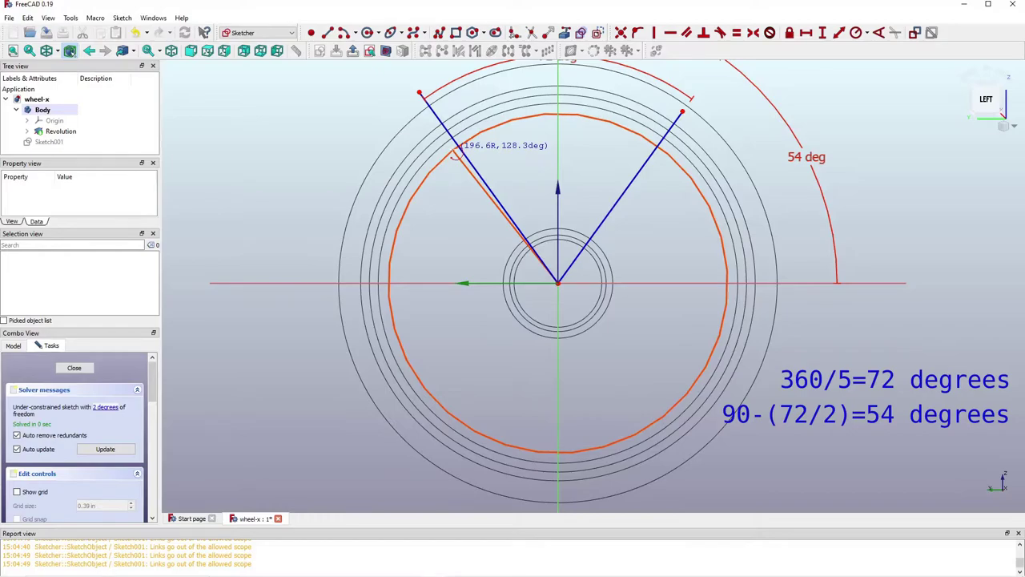
pyautogui.click(455, 152)
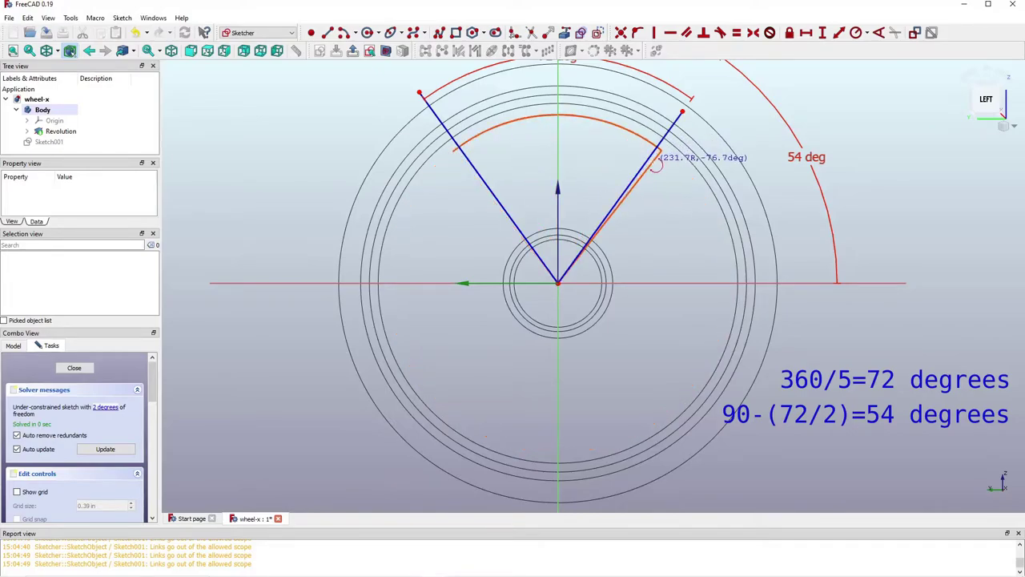
pyautogui.click(659, 164)
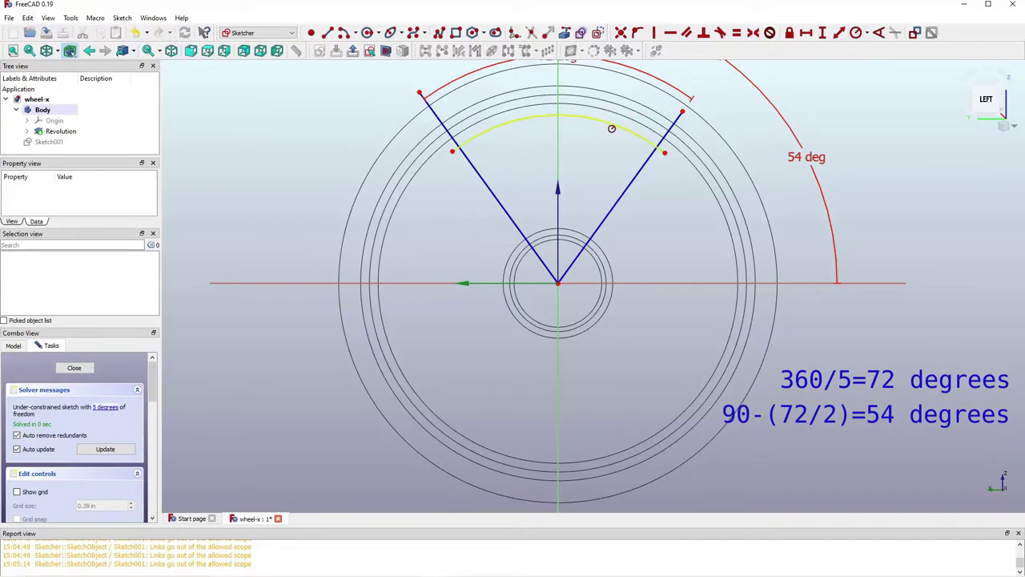
pyautogui.click(607, 121)
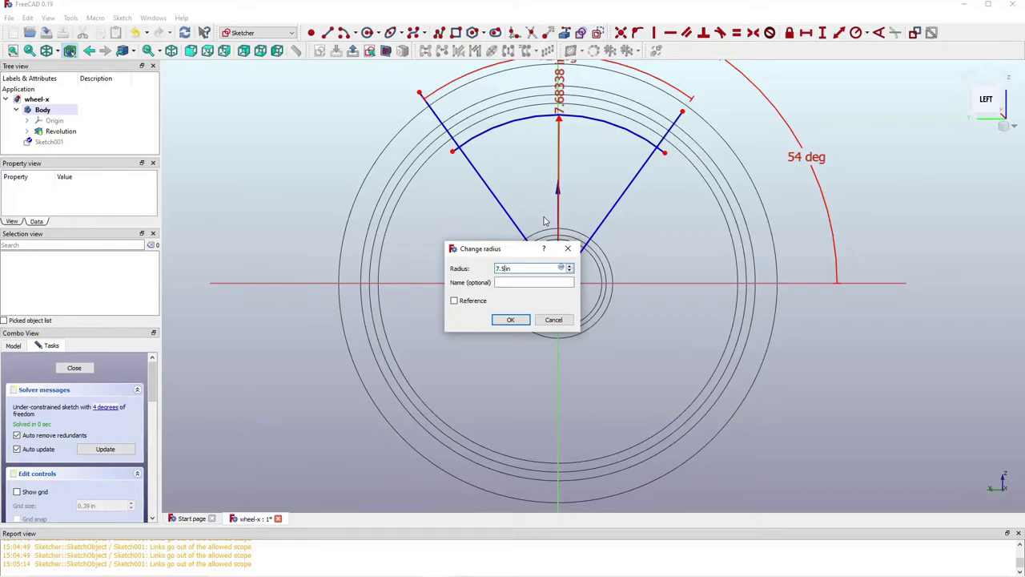
pyautogui.write('7.55')
pyautogui.press('Return')
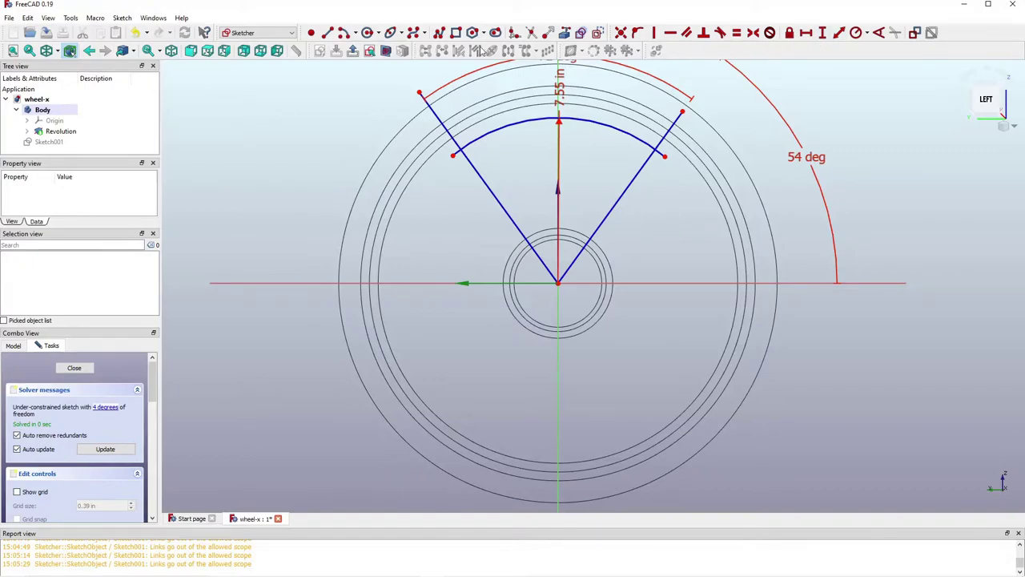
# Step: Draw a smaller arc centred on the vertical axis below the first, with radius 3.62 in
pyautogui.click(342, 34)
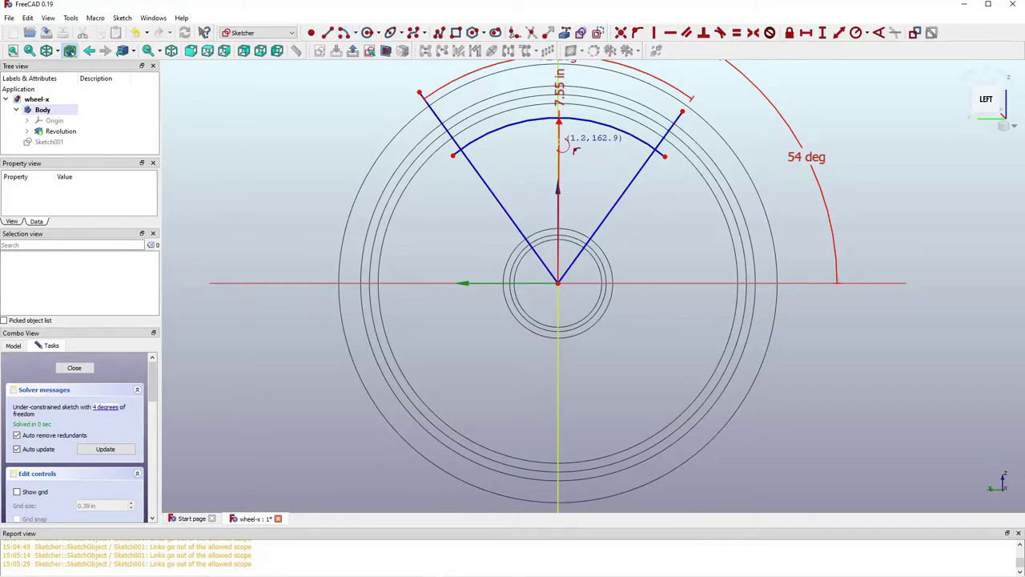
pyautogui.click(559, 141)
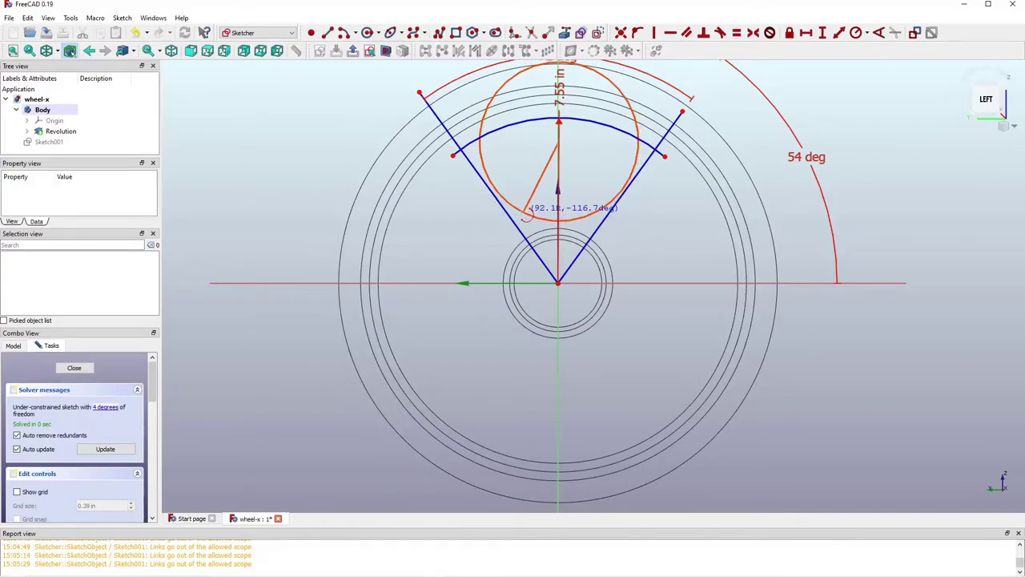
pyautogui.click(525, 214)
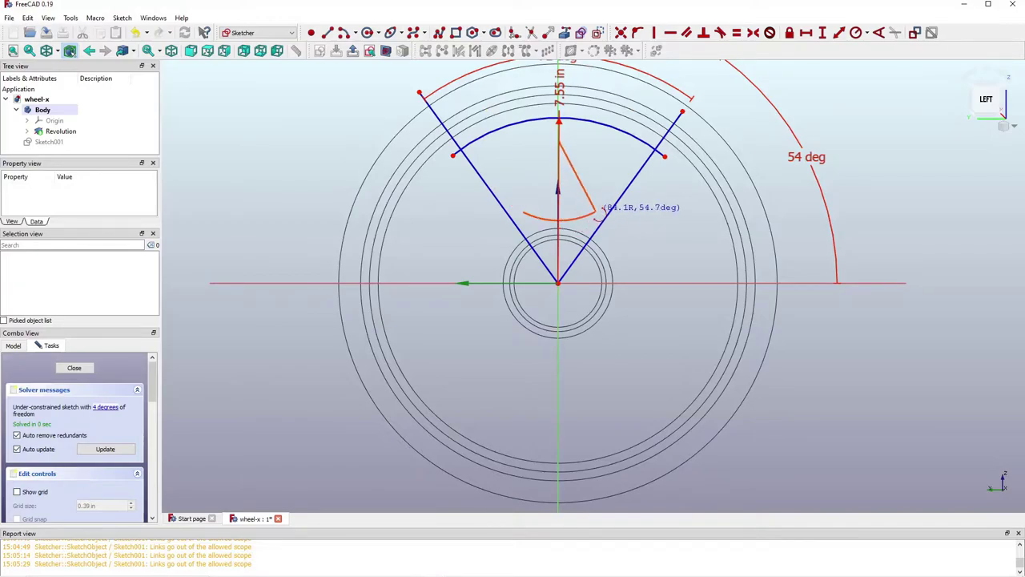
pyautogui.click(595, 212)
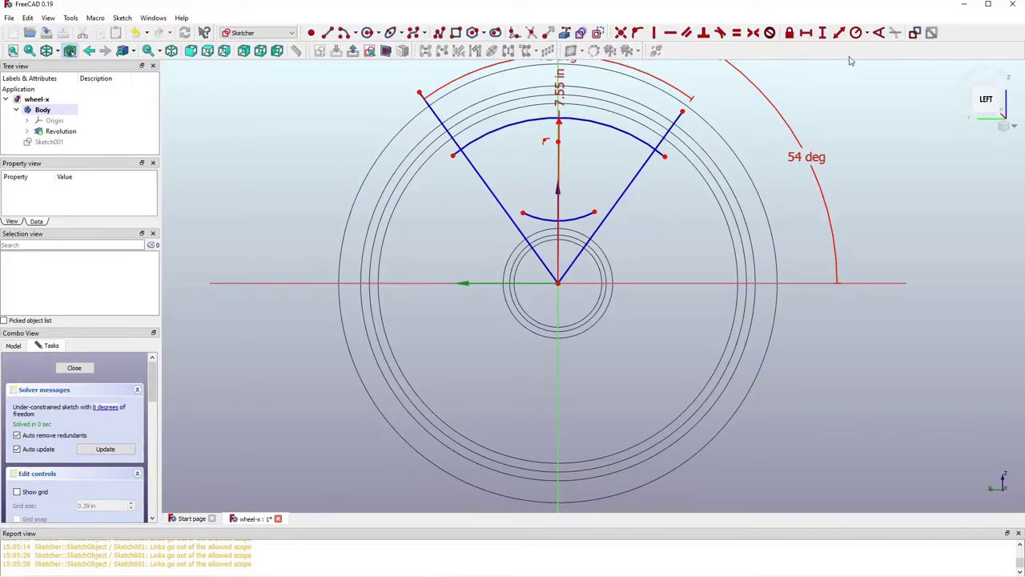
pyautogui.click(856, 32)
pyautogui.click(579, 216)
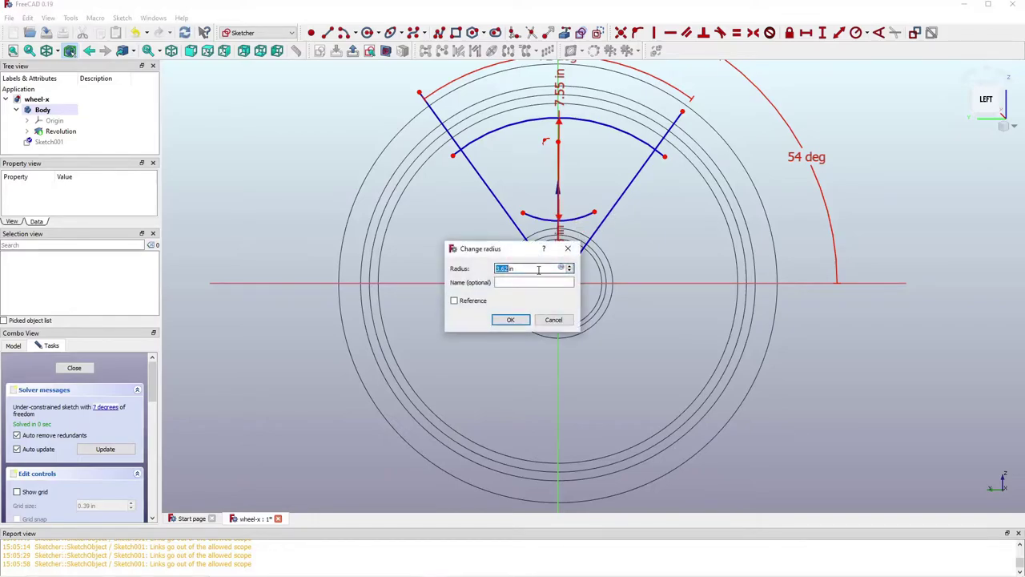
pyautogui.click(517, 321)
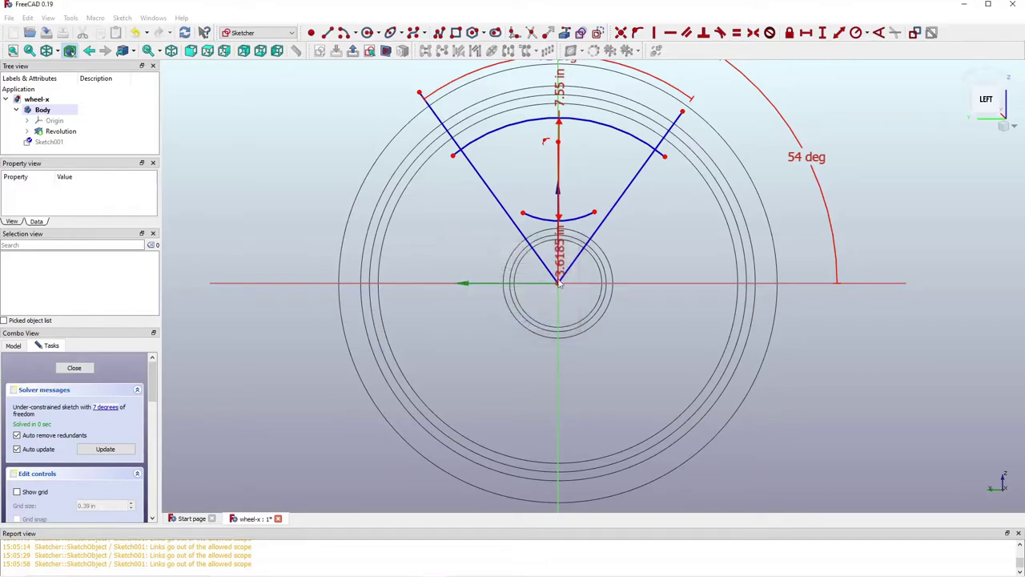
# Step: Move the 3.62 in and 7.55 in radius labels outside the circles, then start a line inside the wedge's left side
pyautogui.scroll(1, 567, 284)
pyautogui.moveTo(567, 284); pyautogui.dragTo(615, 418)
pyautogui.scroll(2, 577, 155)
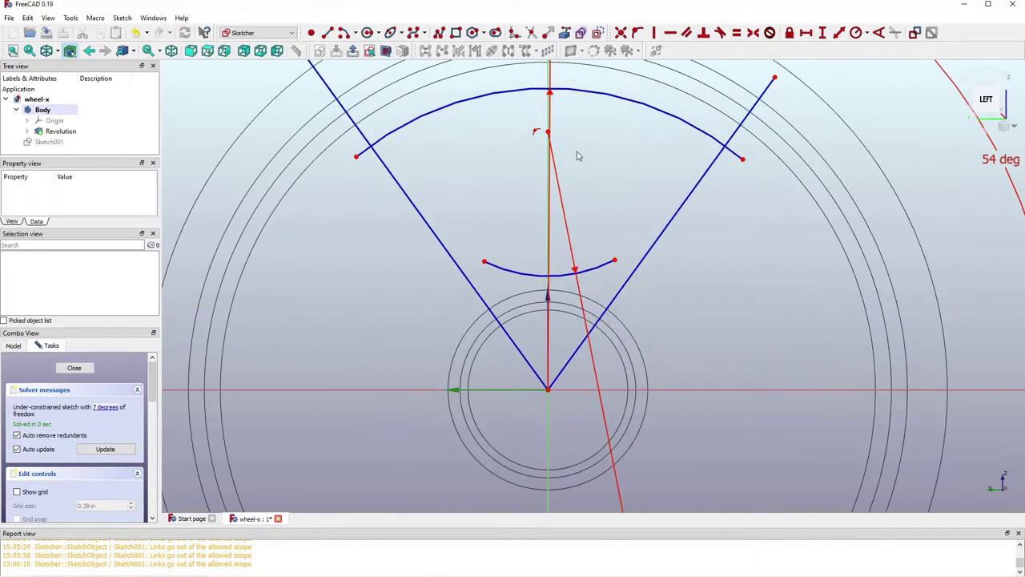
pyautogui.scroll(-3, 577, 155)
pyautogui.moveTo(571, 94)
pyautogui.mouseDown()
pyautogui.moveTo(593, 95)
pyautogui.moveTo(699, 265)
pyautogui.moveTo(723, 375)
pyautogui.mouseUp()
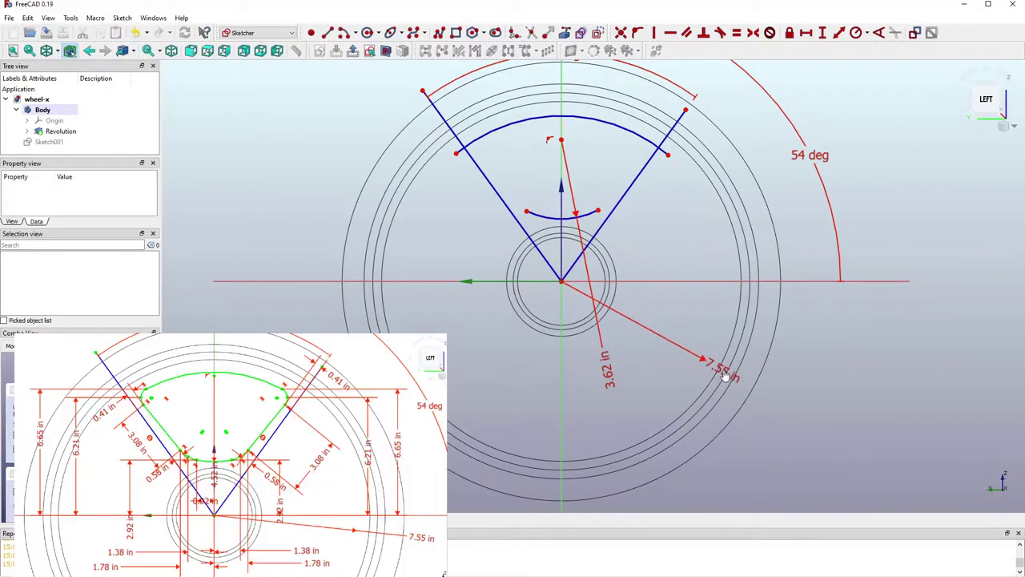
pyautogui.moveTo(606, 371); pyautogui.dragTo(618, 381)
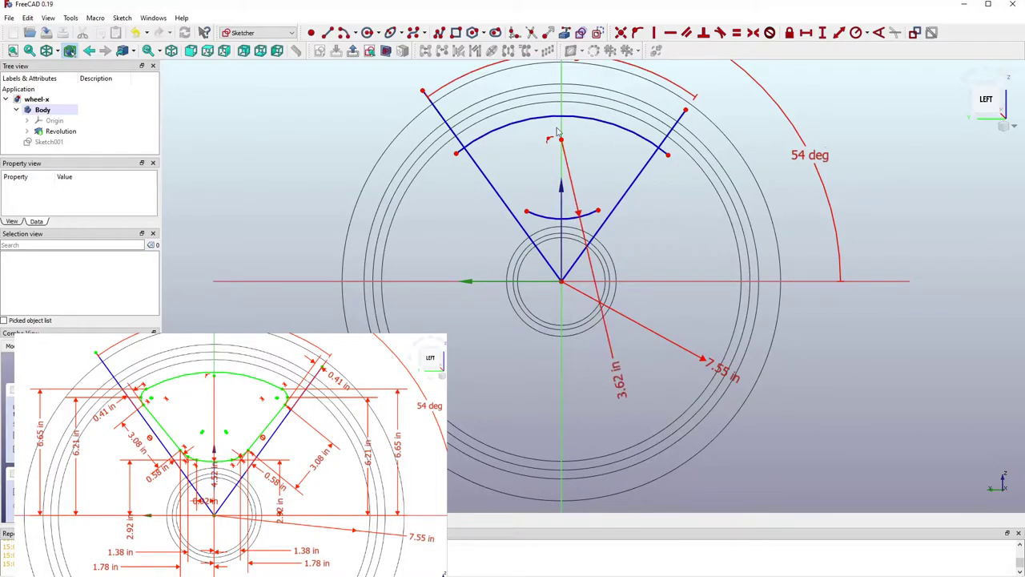
pyautogui.scroll(3, 558, 133)
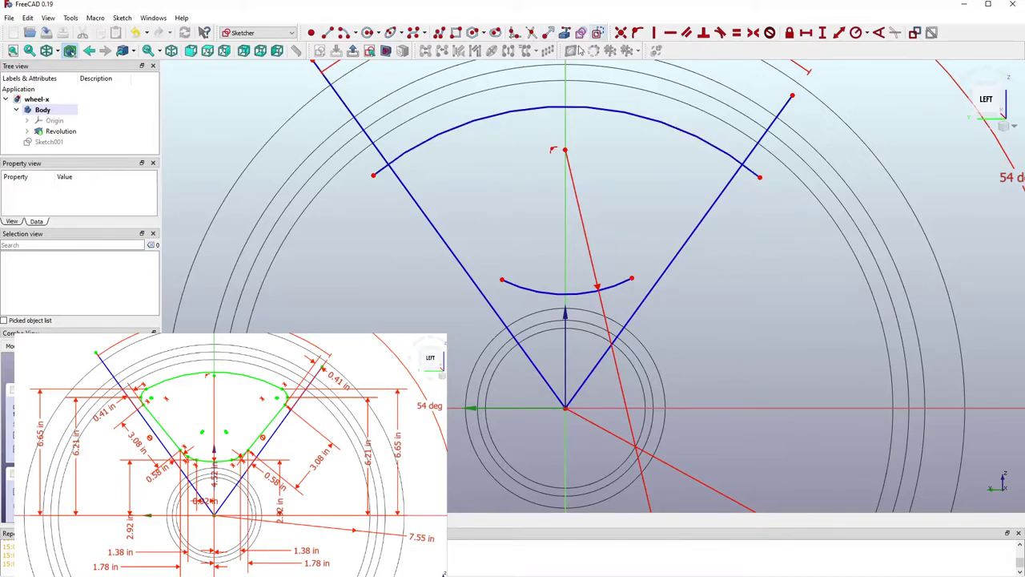
pyautogui.click(327, 32)
pyautogui.click(416, 175)
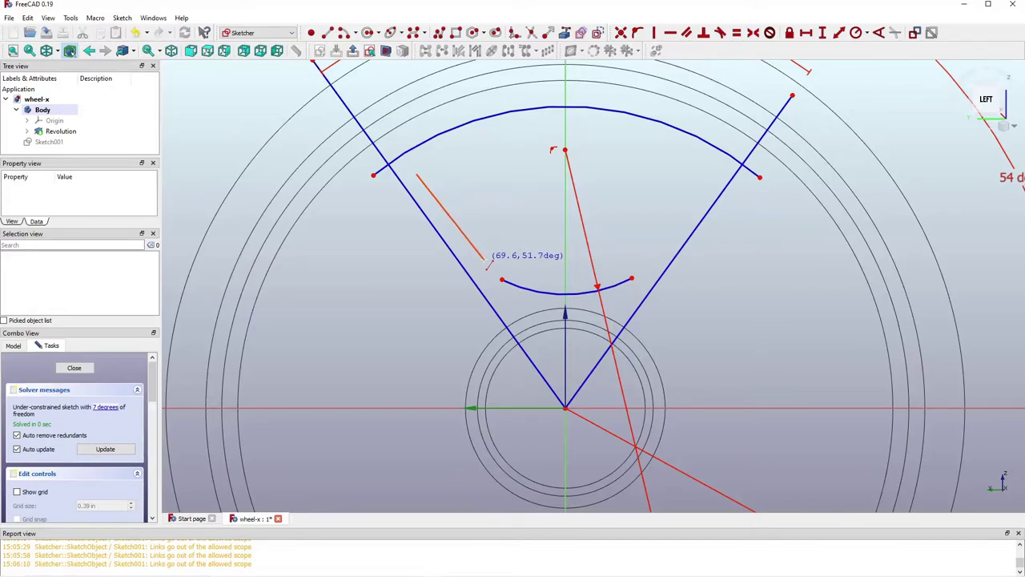
# Step: Finish the slanted line and draw two three-point arcs at its top reaching the outer curve
pyautogui.click(485, 262)
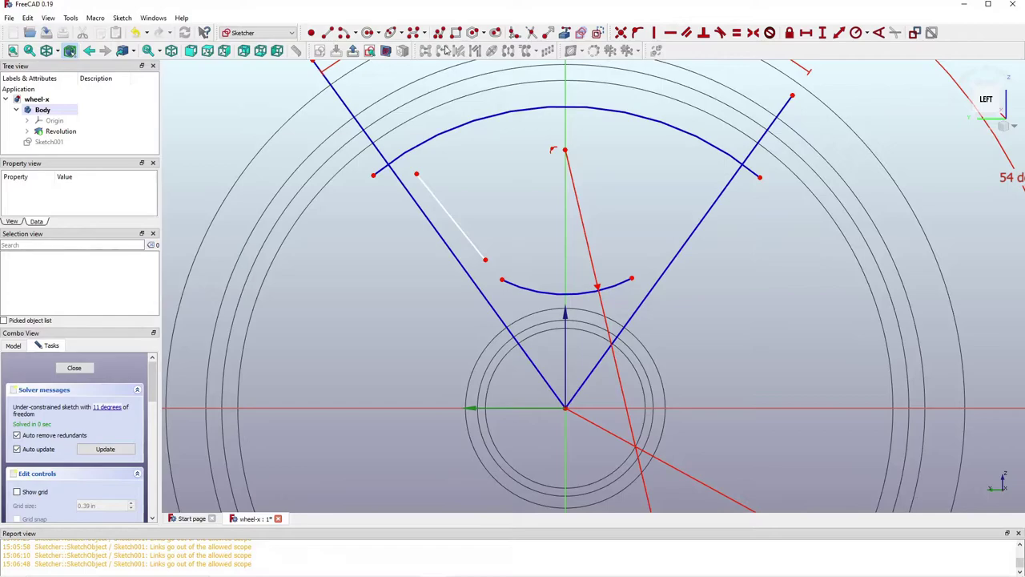
pyautogui.click(353, 37)
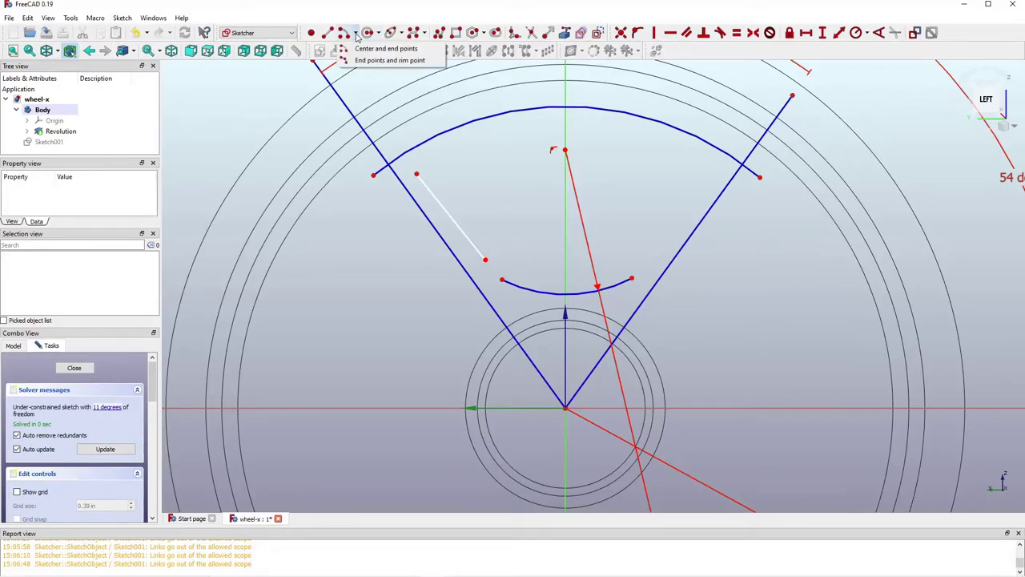
pyautogui.click(369, 63)
pyautogui.scroll(5, 418, 173)
pyautogui.click(414, 212)
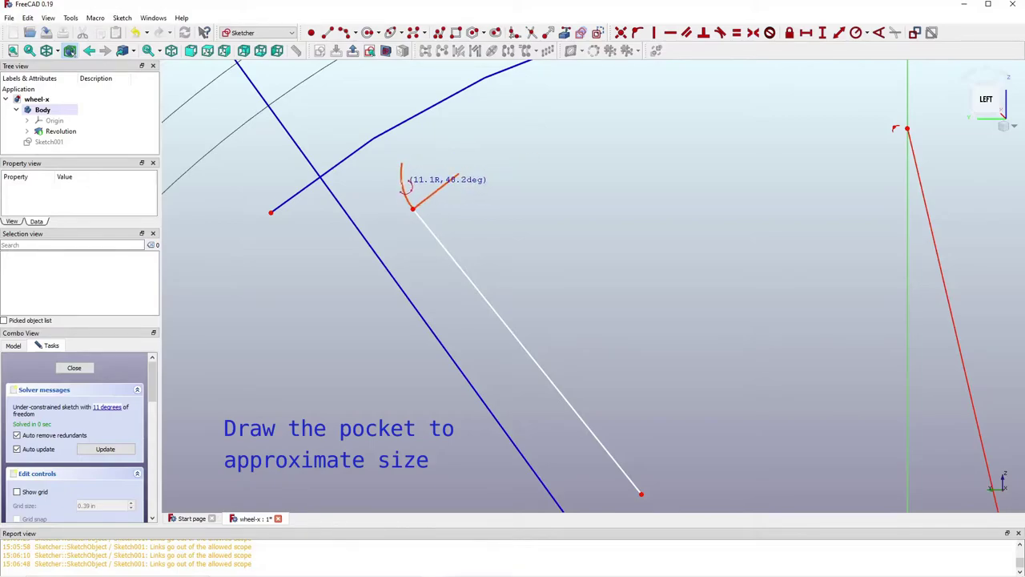
pyautogui.click(402, 163)
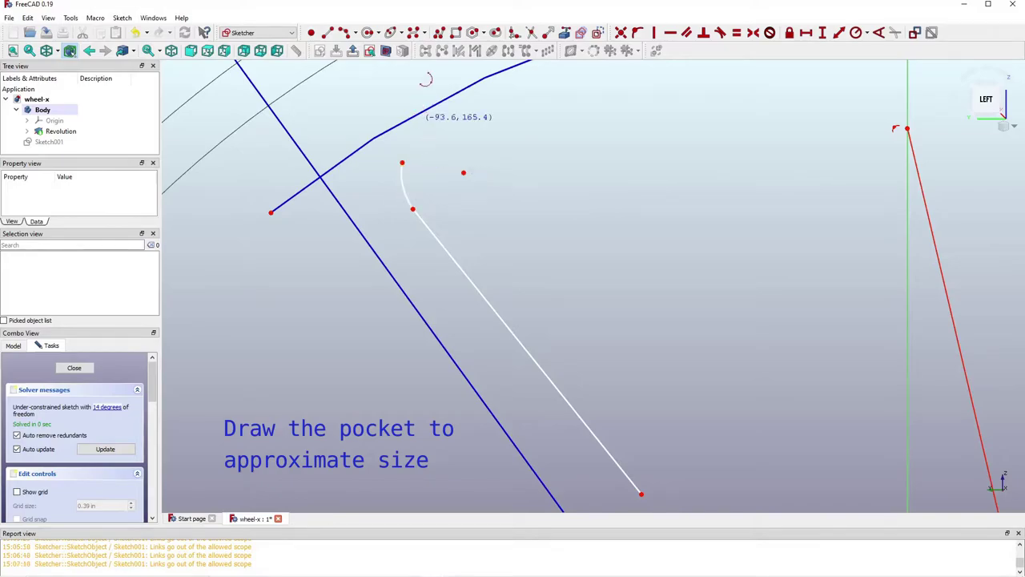
pyautogui.click(403, 164)
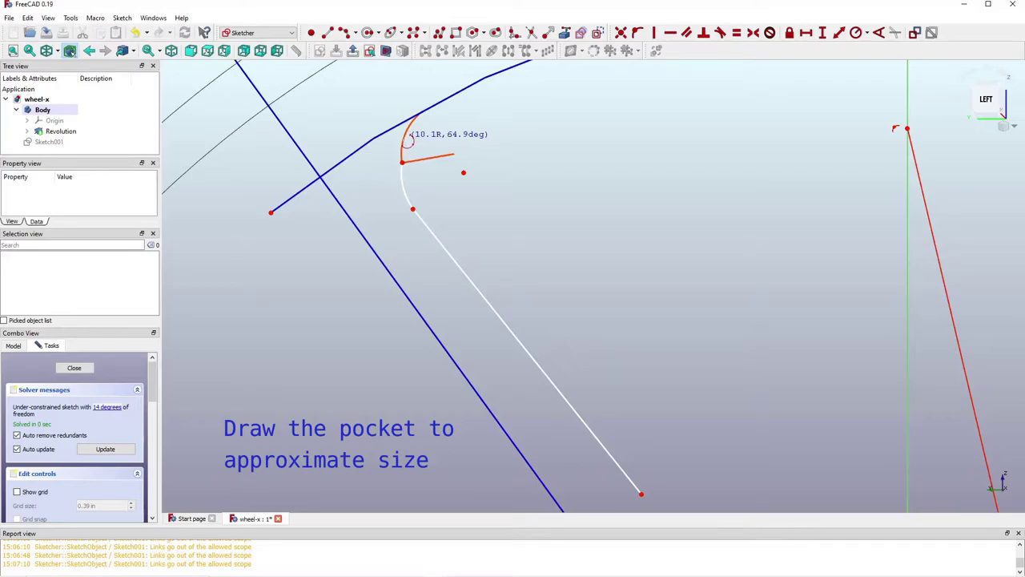
pyautogui.click(408, 136)
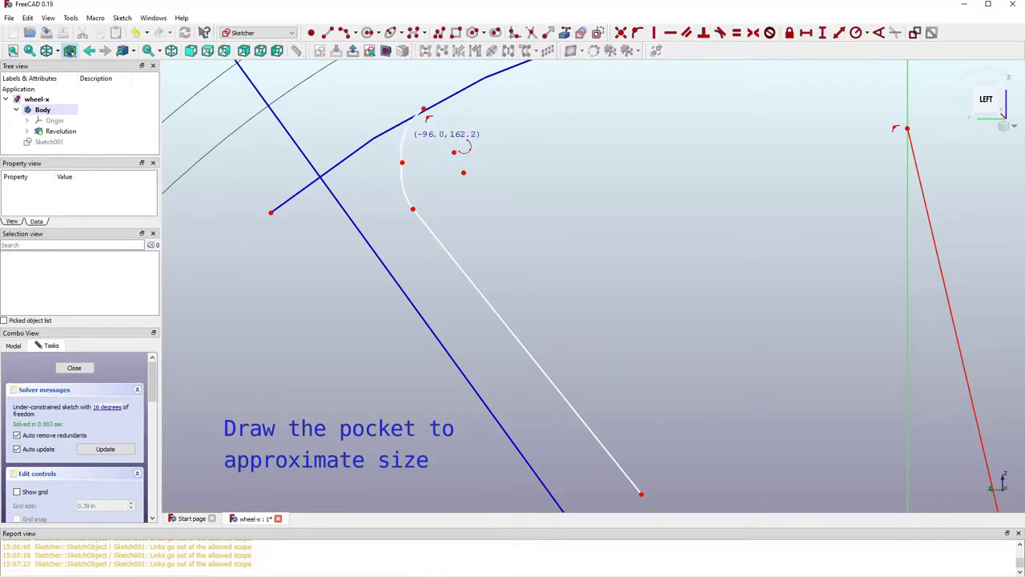
pyautogui.scroll(-4, 461, 130)
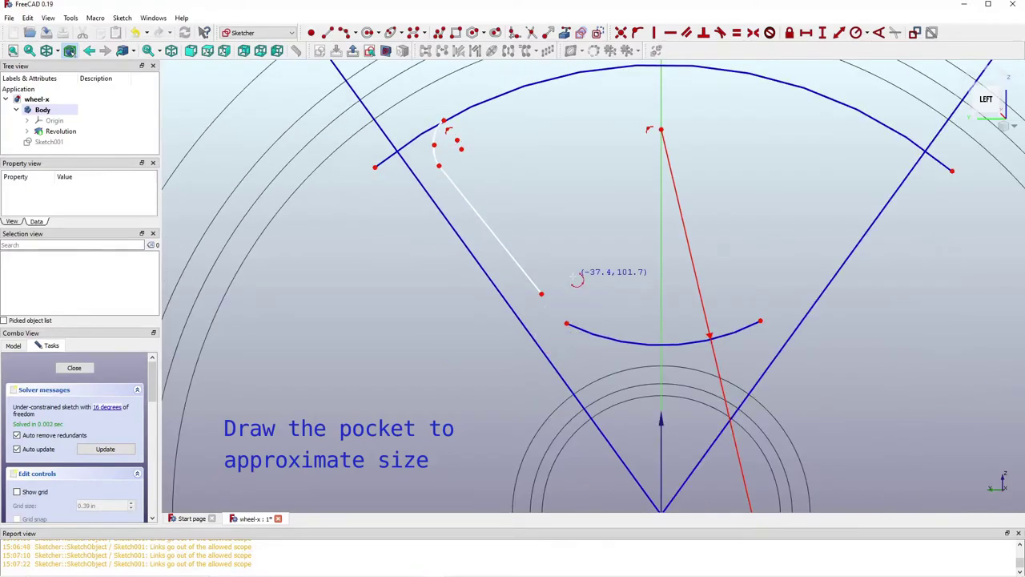
pyautogui.scroll(3, 575, 278)
# Step: Draw two three-point arcs at the slanted line's lower end reaching the inner curve
pyautogui.click(527, 302)
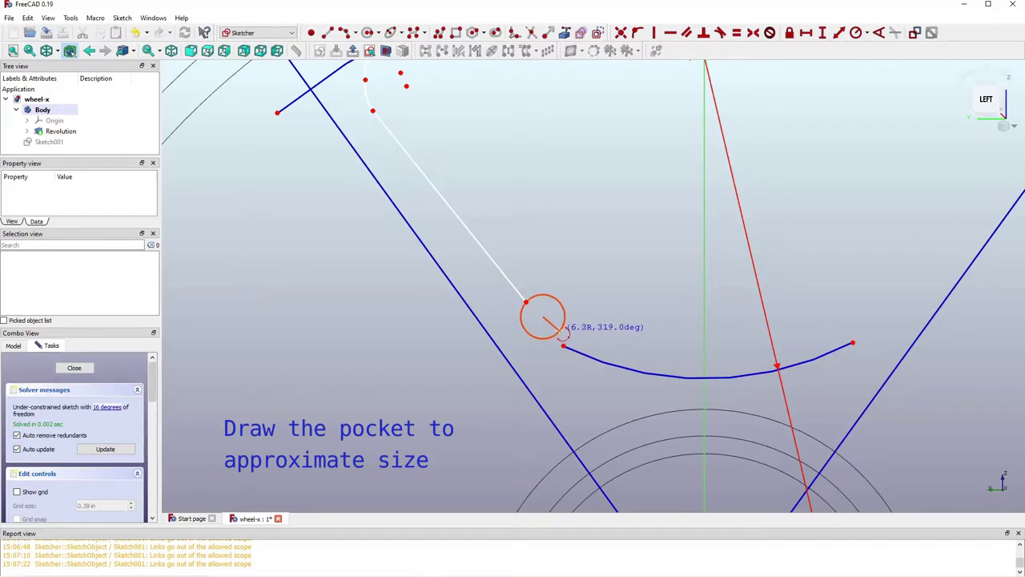
pyautogui.click(564, 334)
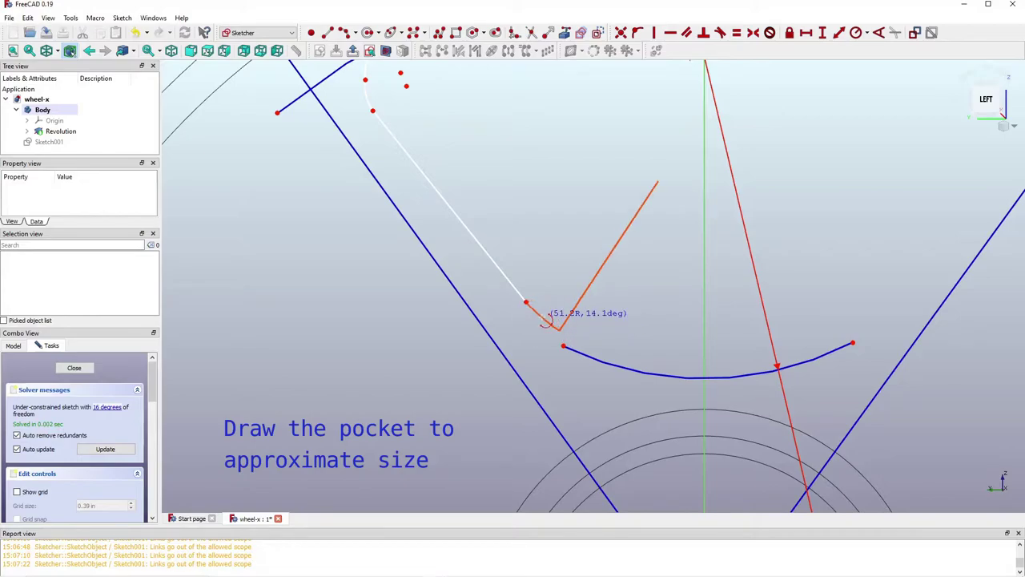
pyautogui.click(559, 329)
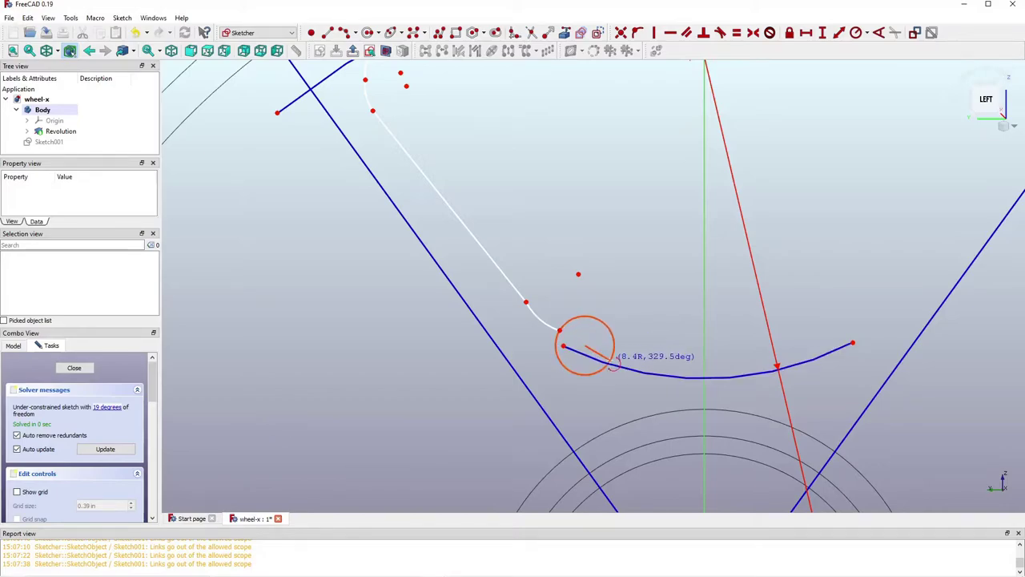
pyautogui.click(623, 366)
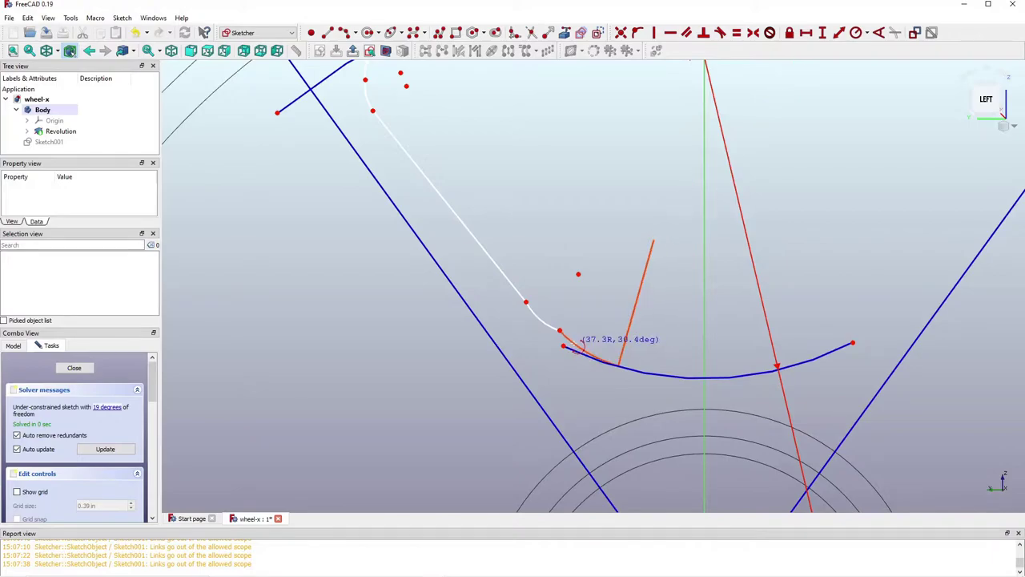
pyautogui.click(575, 349)
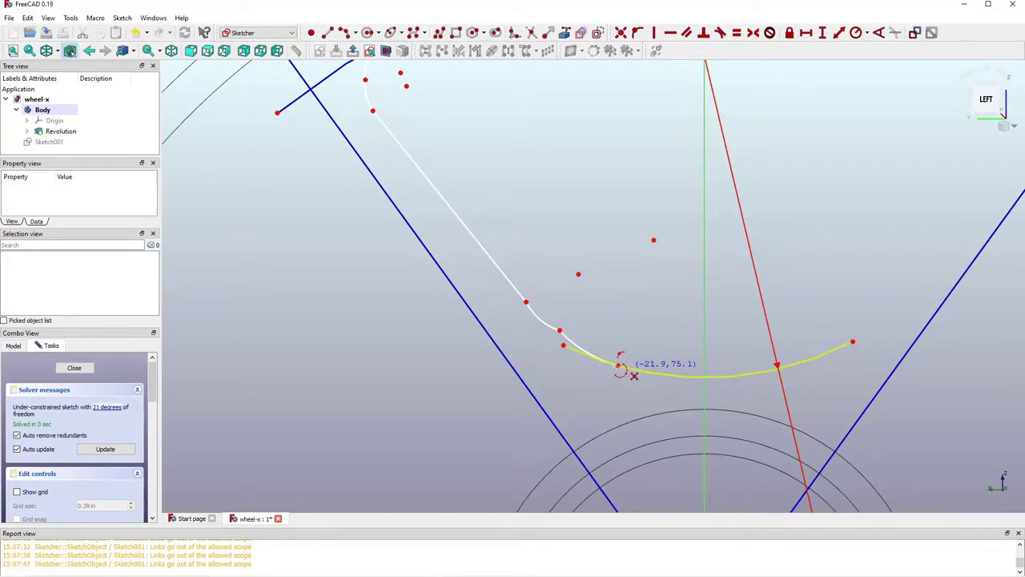
pyautogui.scroll(-2, 513, 206)
pyautogui.scroll(-1, 513, 207)
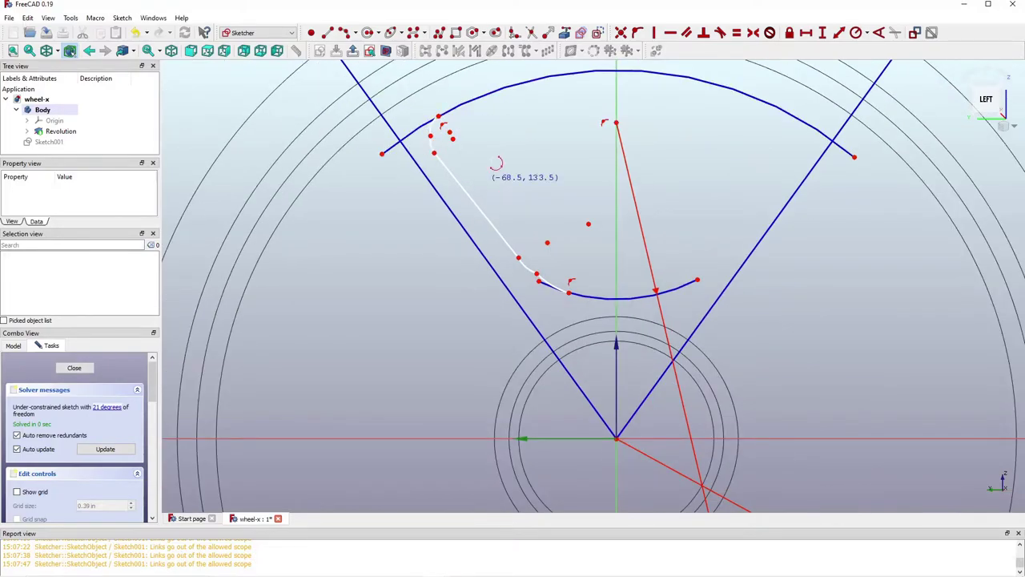
# Step: Drag the upper and lower corner arcs into a cleaner shape
pyautogui.scroll(2, 493, 117)
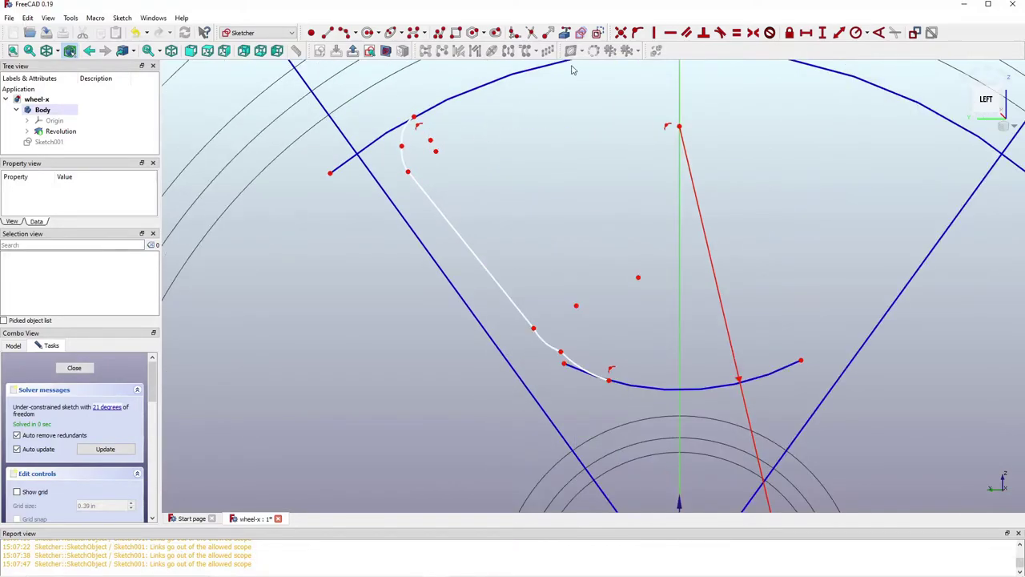
pyautogui.moveTo(405, 137); pyautogui.dragTo(408, 171)
pyautogui.moveTo(549, 350); pyautogui.dragTo(575, 374)
pyautogui.scroll(-2, 614, 265)
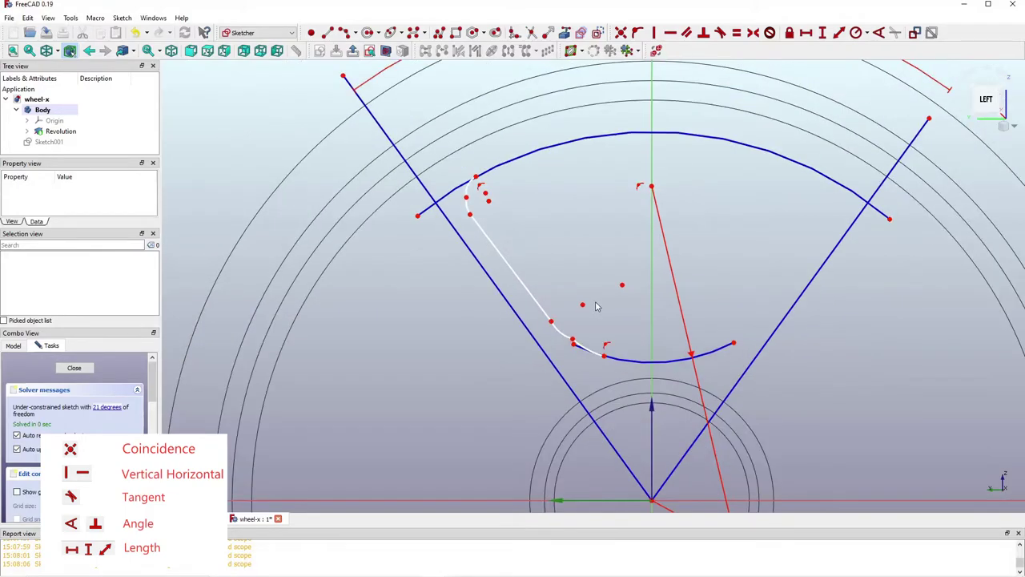
pyautogui.scroll(2, 615, 258)
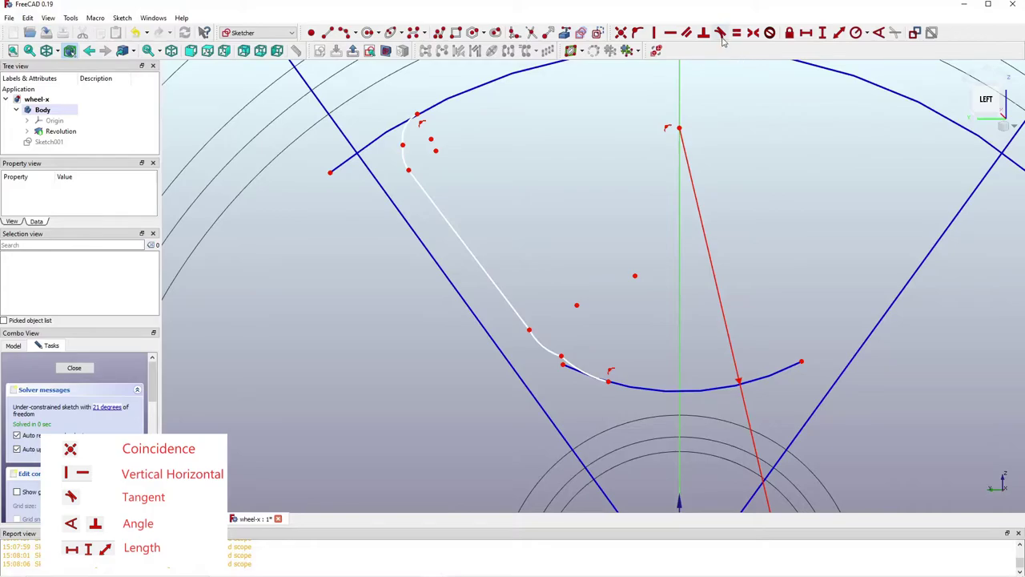
pyautogui.scroll(2, 409, 141)
# Step: Make the upper corner arc tangent to the slanted edge and the outer curve
pyautogui.click(407, 141)
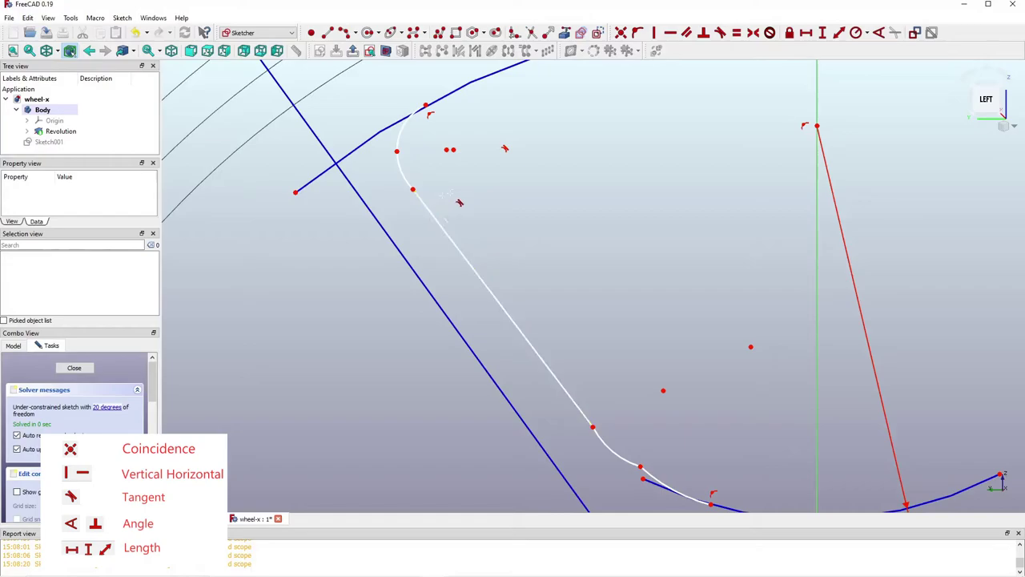
pyautogui.click(435, 215)
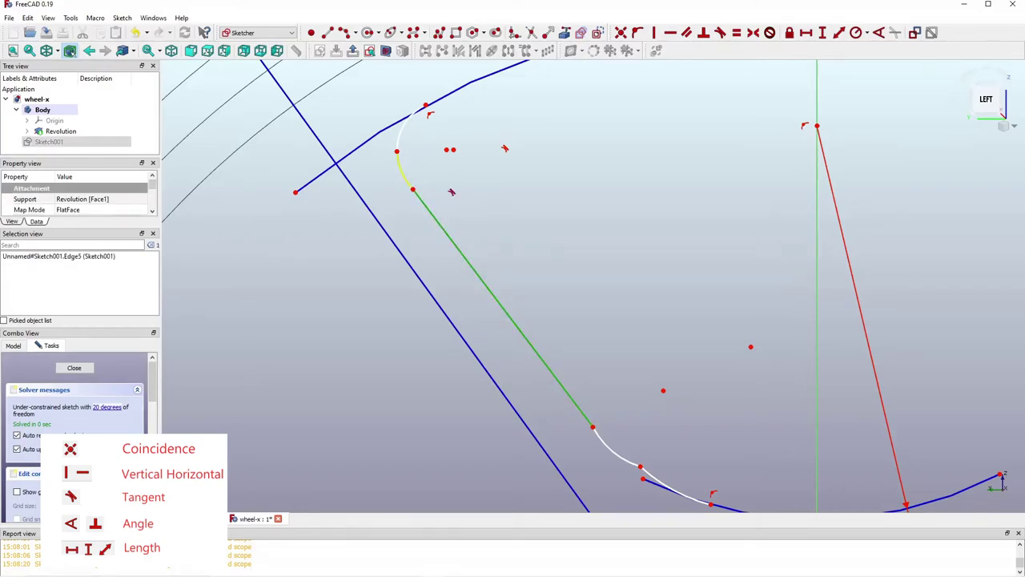
pyautogui.click(405, 170)
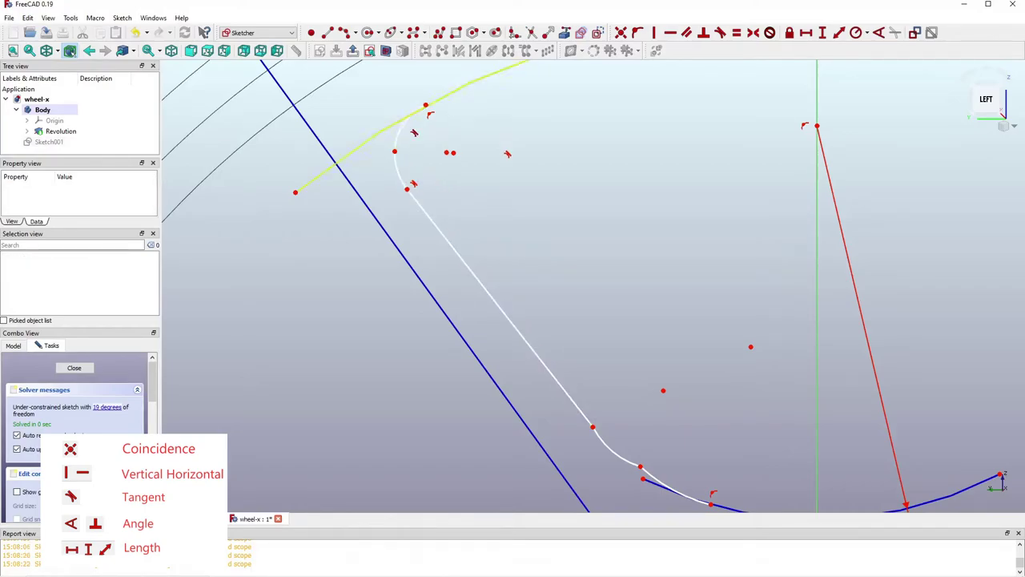
pyautogui.click(405, 129)
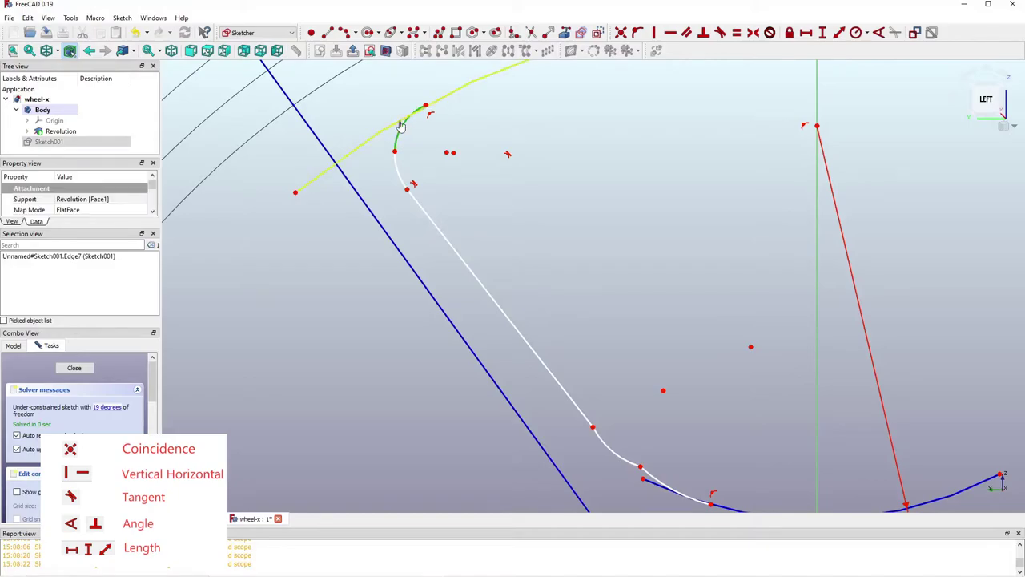
pyautogui.click(421, 108)
pyautogui.scroll(-2, 422, 107)
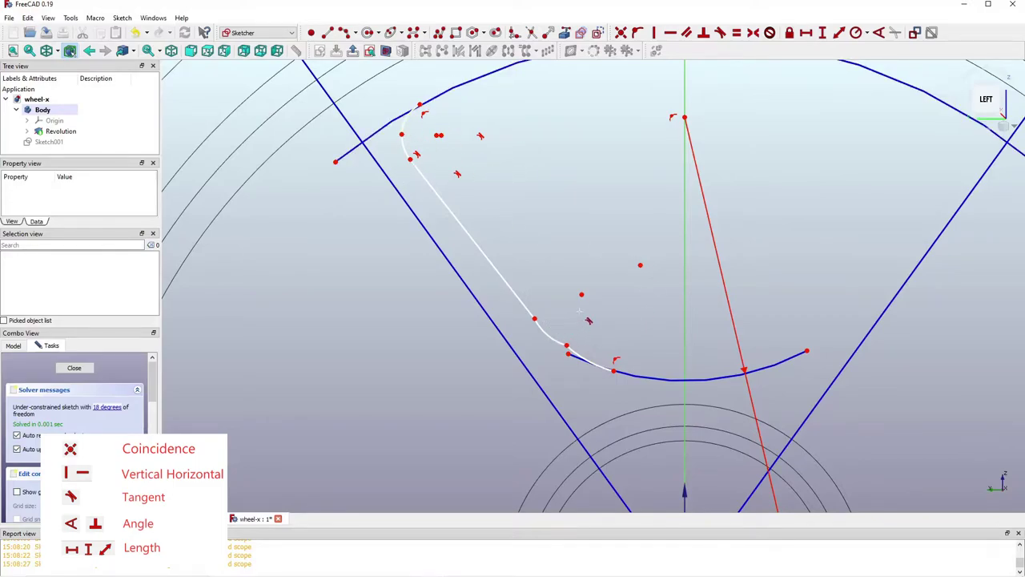
# Step: Make the lower corner arc tangent to the slanted edge, the short segment and the inner curve
pyautogui.click(532, 312)
pyautogui.click(554, 338)
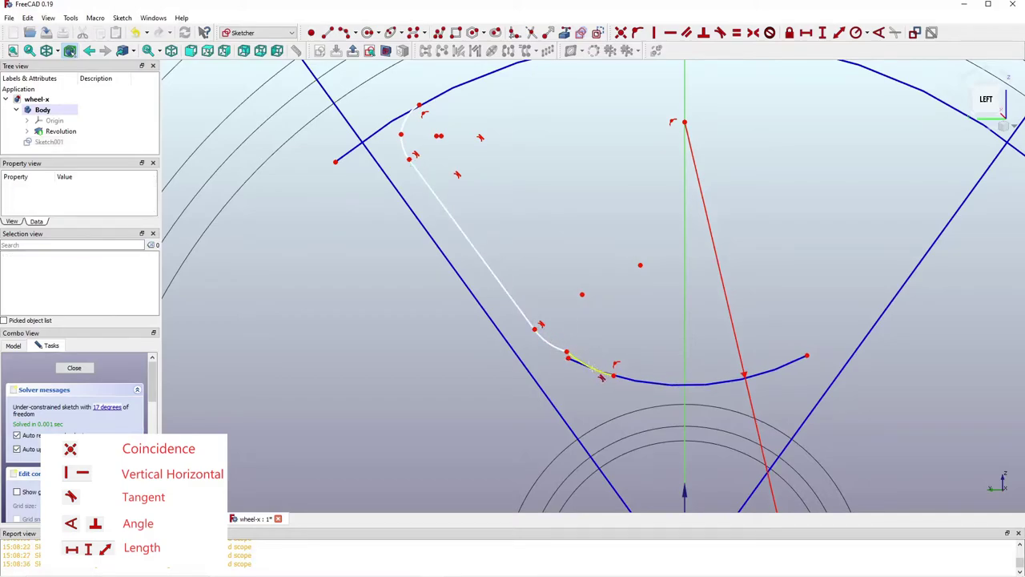
pyautogui.click(599, 373)
pyautogui.click(553, 349)
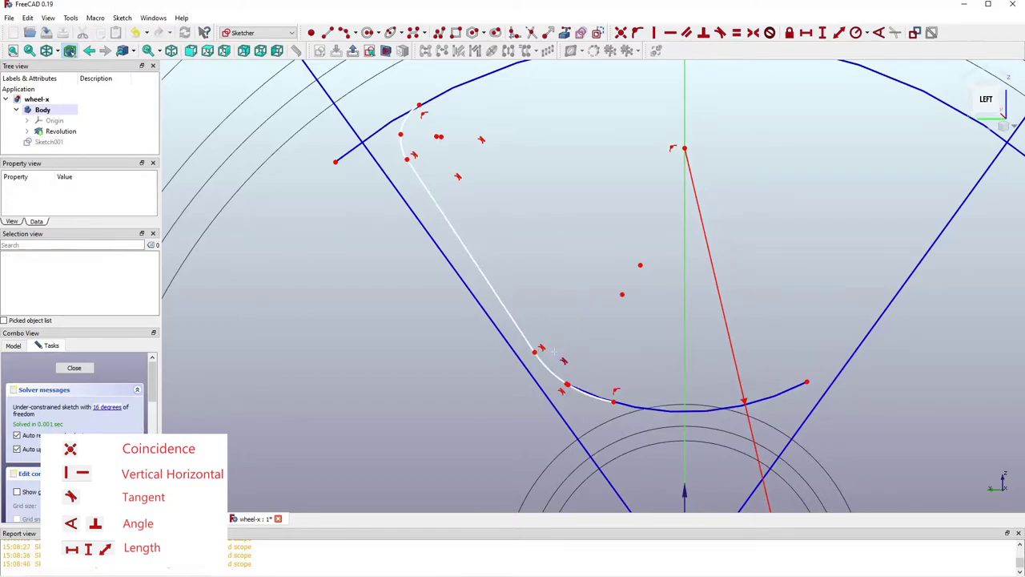
pyautogui.scroll(-1, 618, 362)
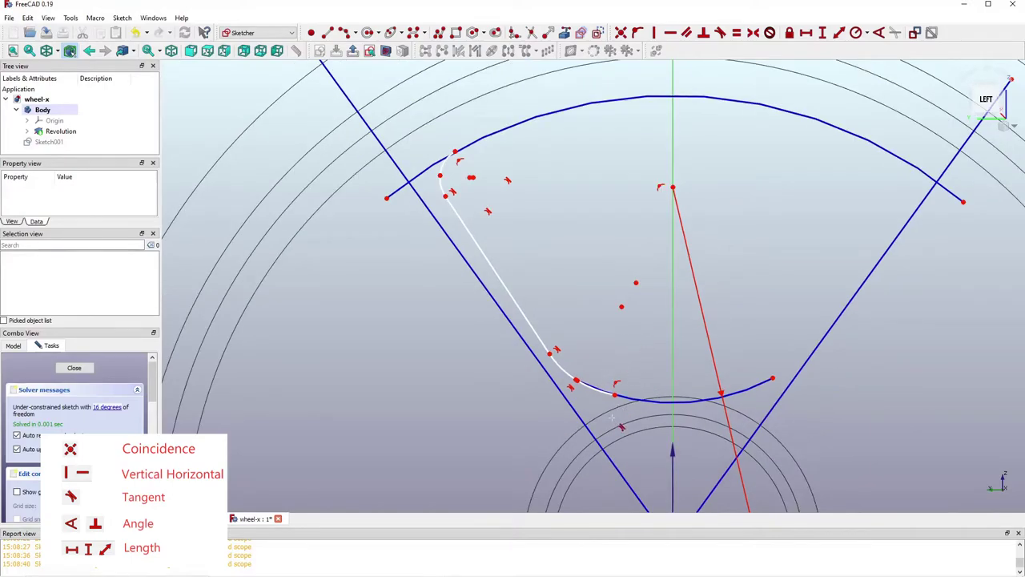
pyautogui.scroll(-1, 603, 377)
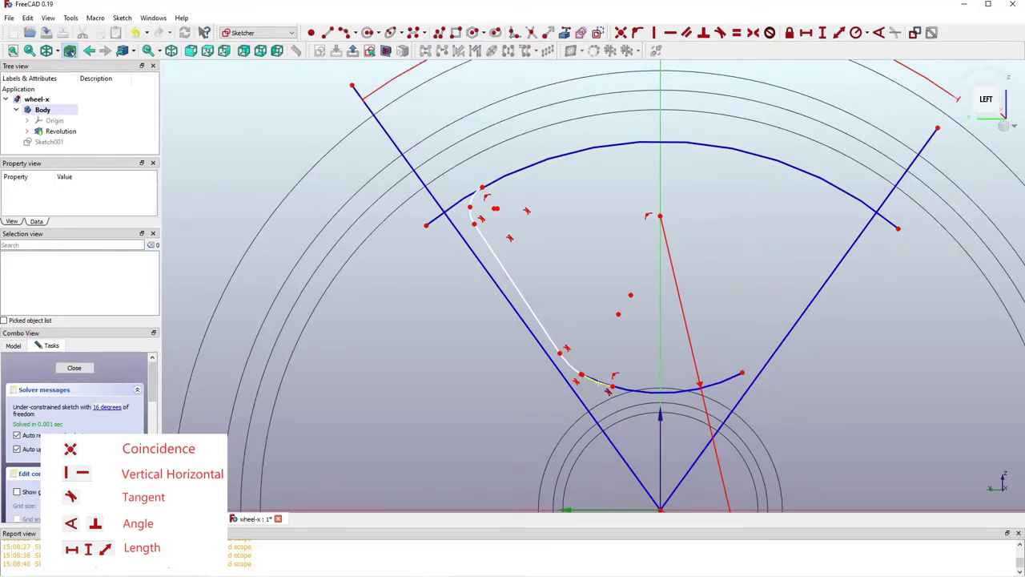
pyautogui.click(596, 382)
pyautogui.press('t')
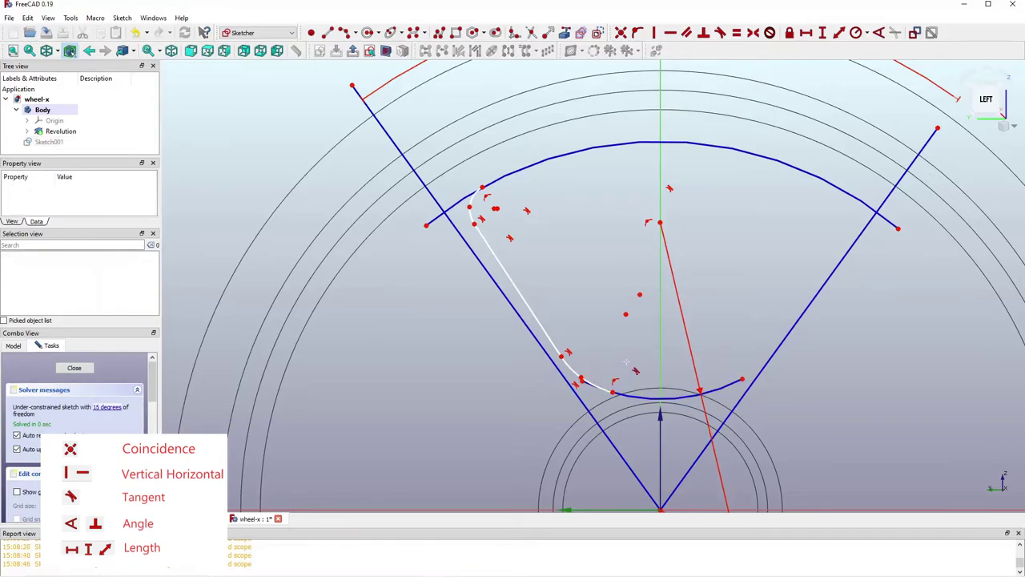
pyautogui.scroll(-2, 631, 350)
pyautogui.scroll(3, 631, 350)
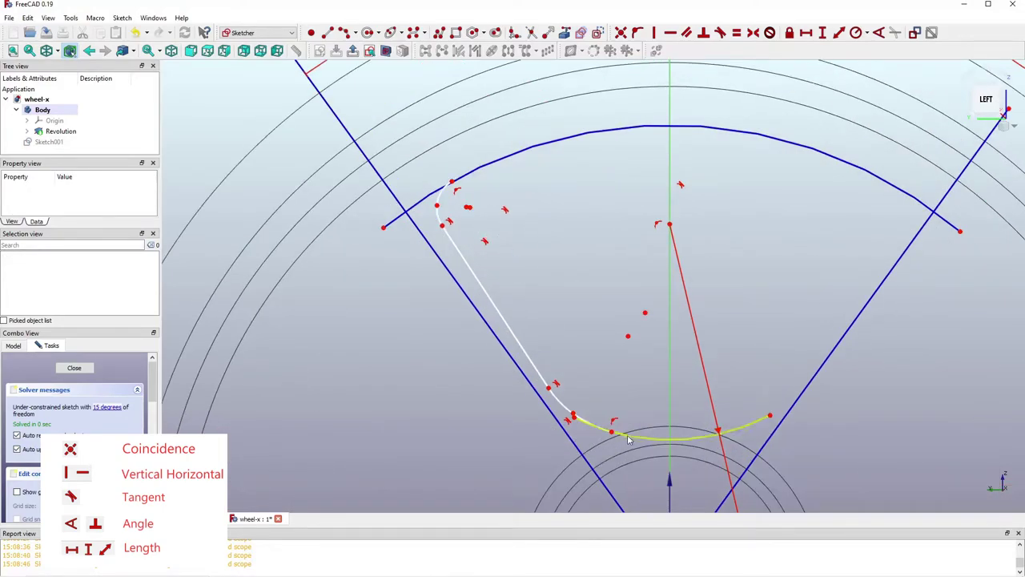
# Step: Drag the inner curve upward to resize the pocket
pyautogui.moveTo(632, 439); pyautogui.dragTo(645, 415)
pyautogui.scroll(-5, 633, 314)
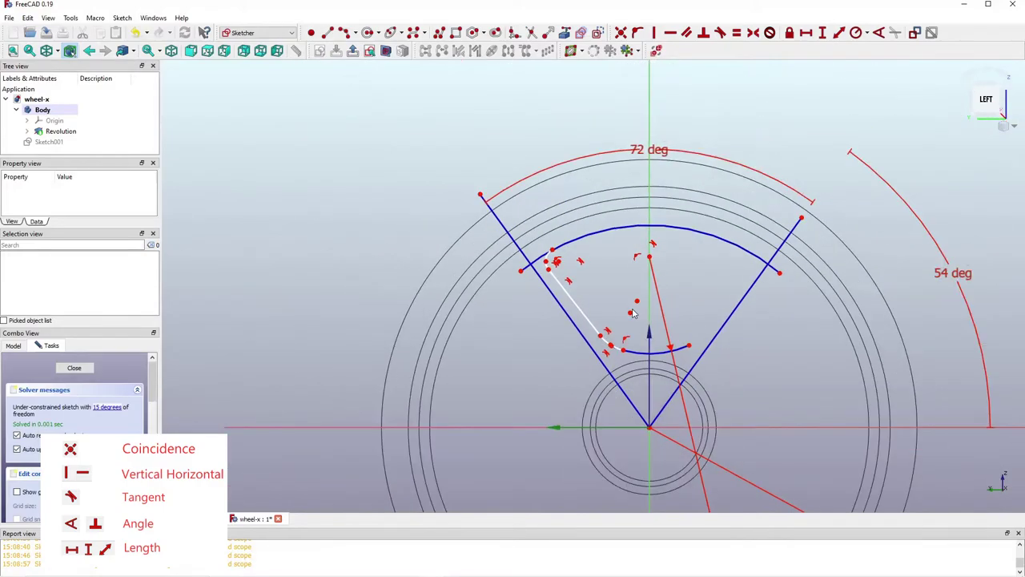
pyautogui.scroll(5, 632, 318)
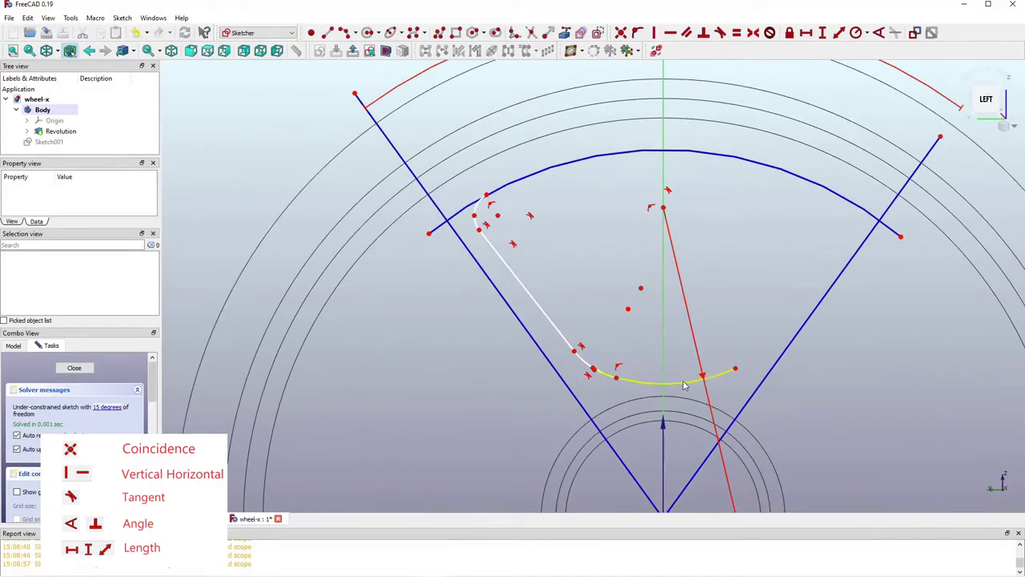
pyautogui.moveTo(686, 387); pyautogui.dragTo(685, 389)
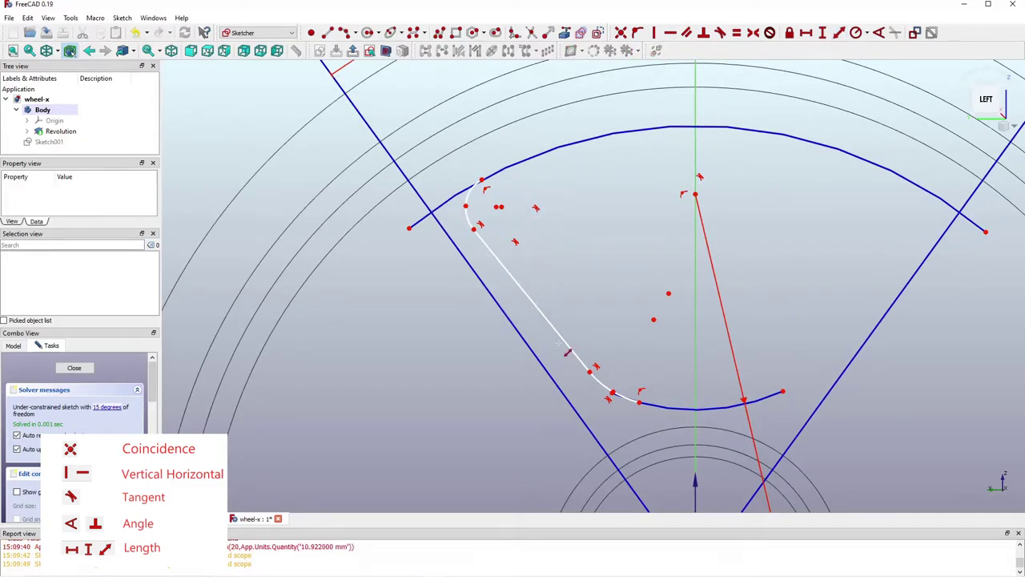
# Step: Add a 0.58 in distance from the lower corner point to the slanted line
pyautogui.click(590, 371)
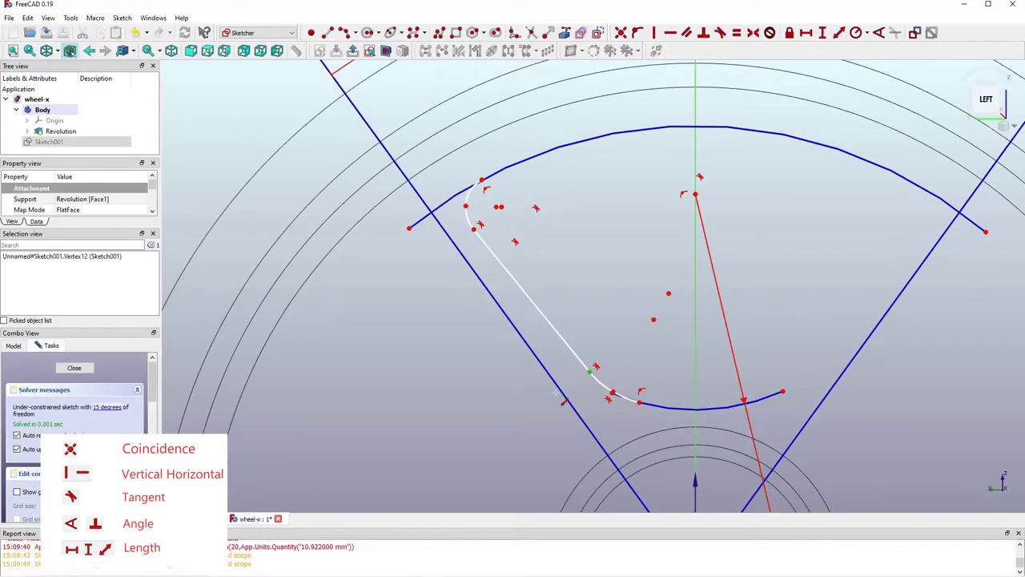
pyautogui.click(560, 389)
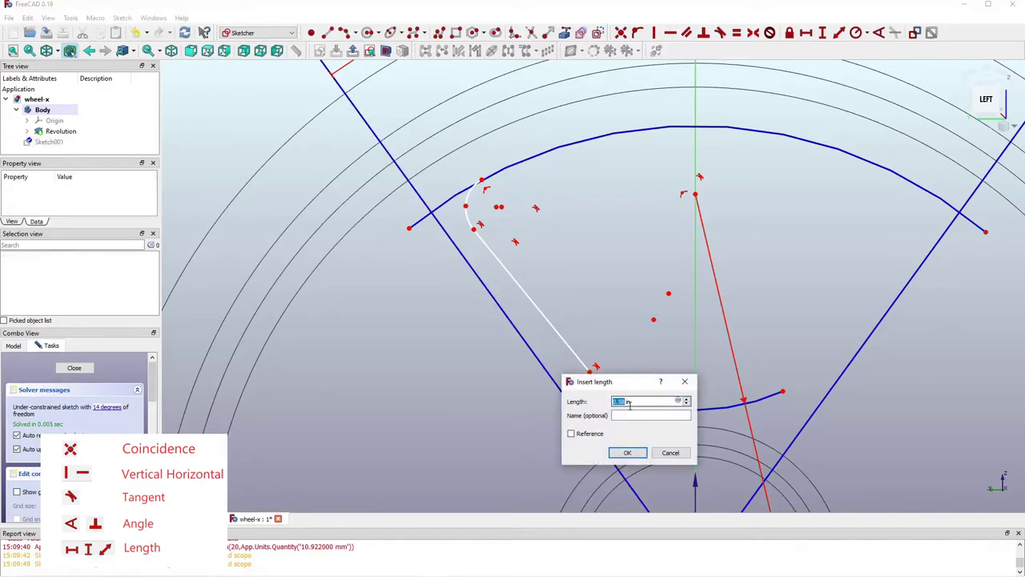
pyautogui.click(627, 453)
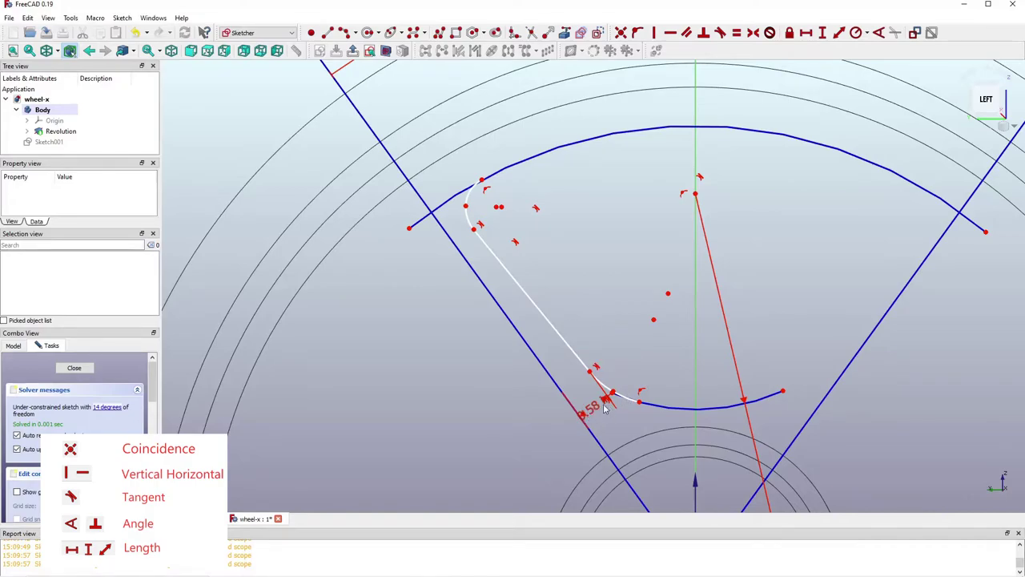
pyautogui.moveTo(600, 407); pyautogui.dragTo(513, 450)
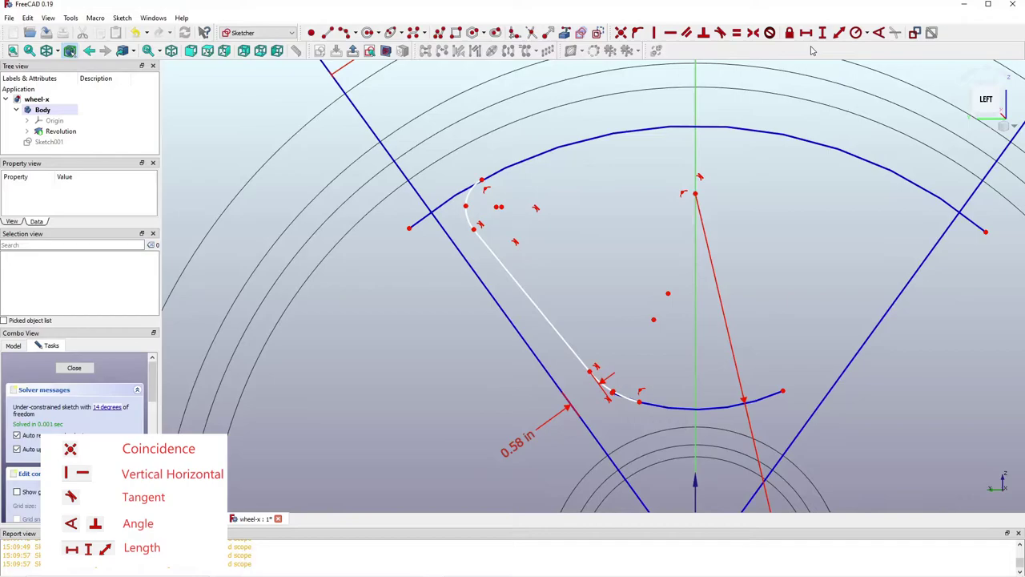
# Step: Dimension the straight edge's length as 3.08 in
pyautogui.click(839, 33)
pyautogui.click(592, 371)
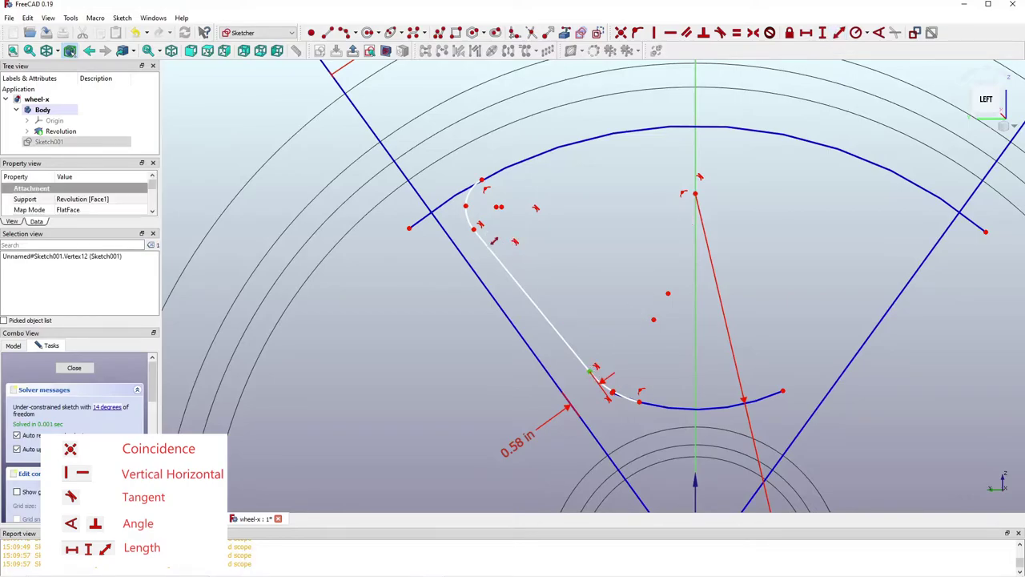
pyautogui.click(474, 232)
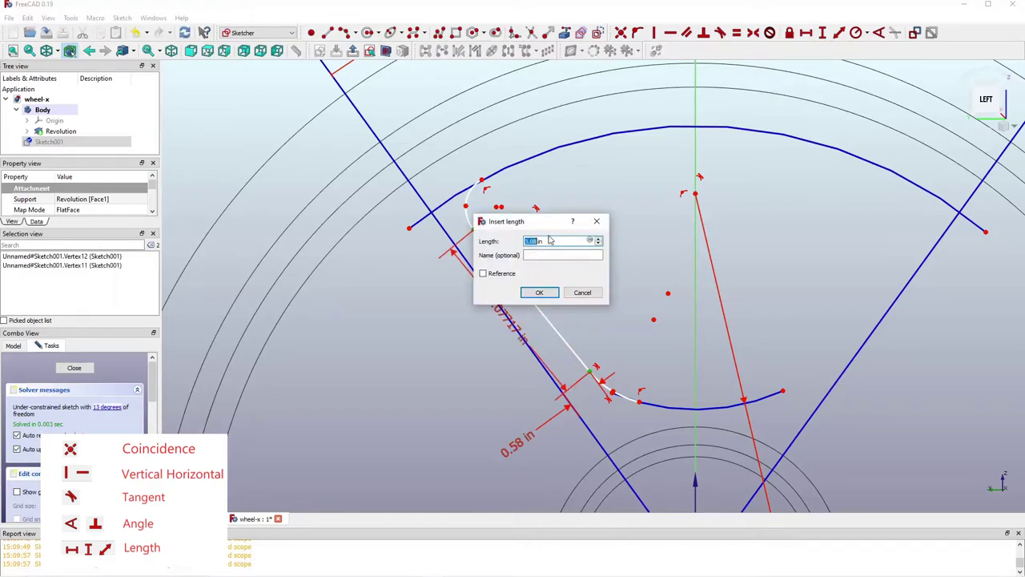
pyautogui.click(540, 292)
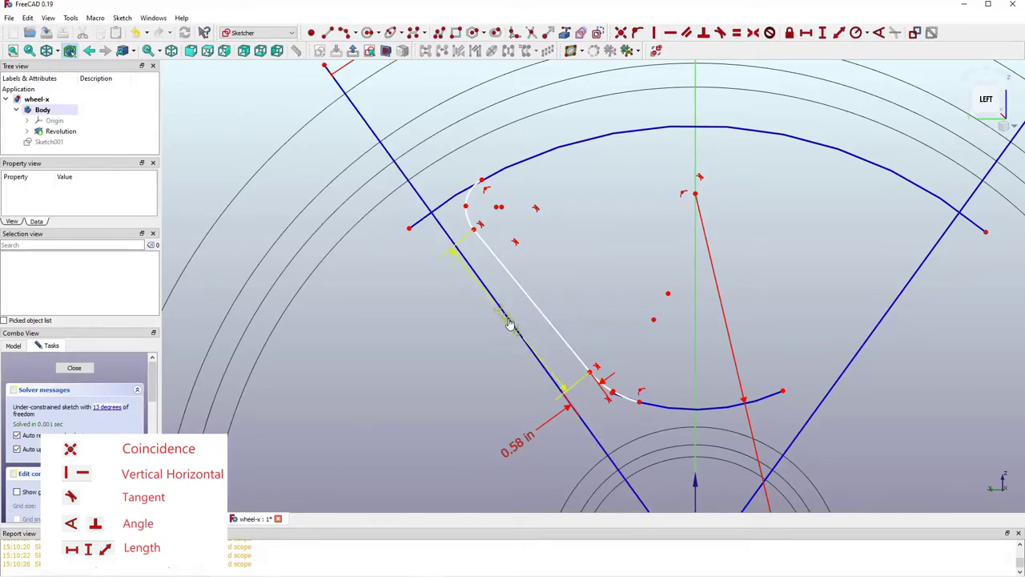
pyautogui.moveTo(510, 328); pyautogui.dragTo(453, 359)
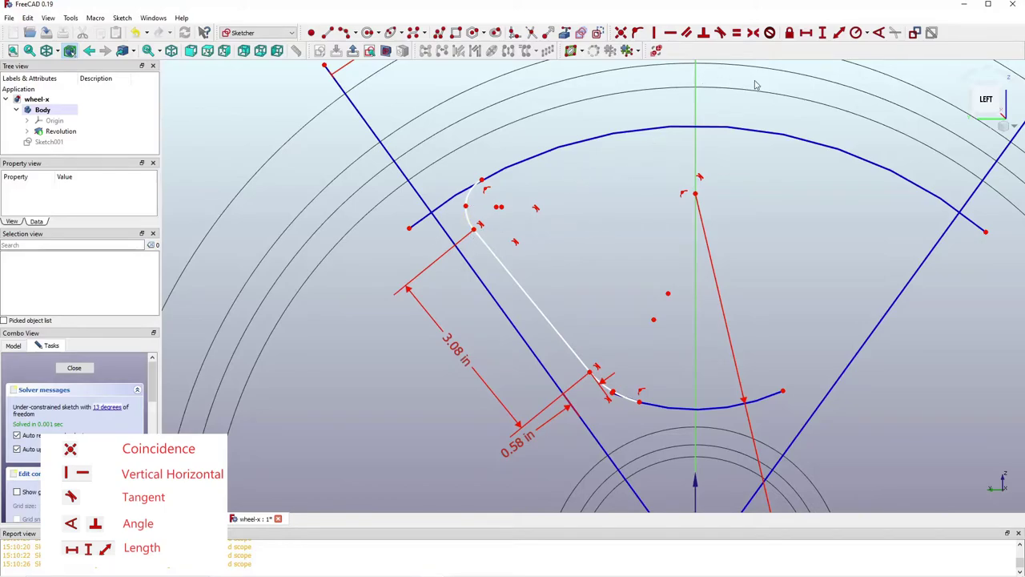
# Step: Add a 0.41 in distance from the edge's upper end to the slanted line
pyautogui.click(838, 32)
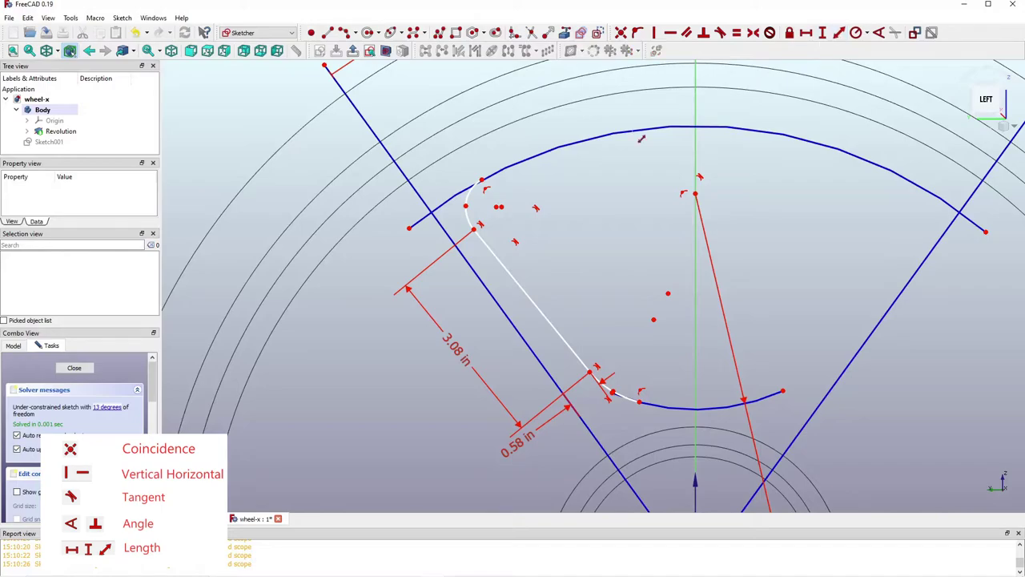
pyautogui.click(475, 230)
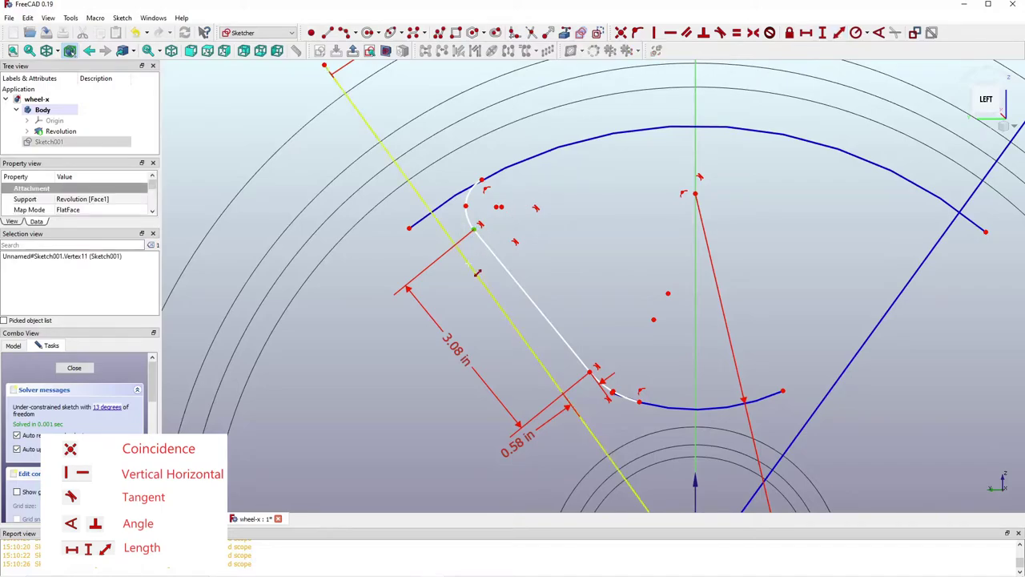
pyautogui.click(478, 273)
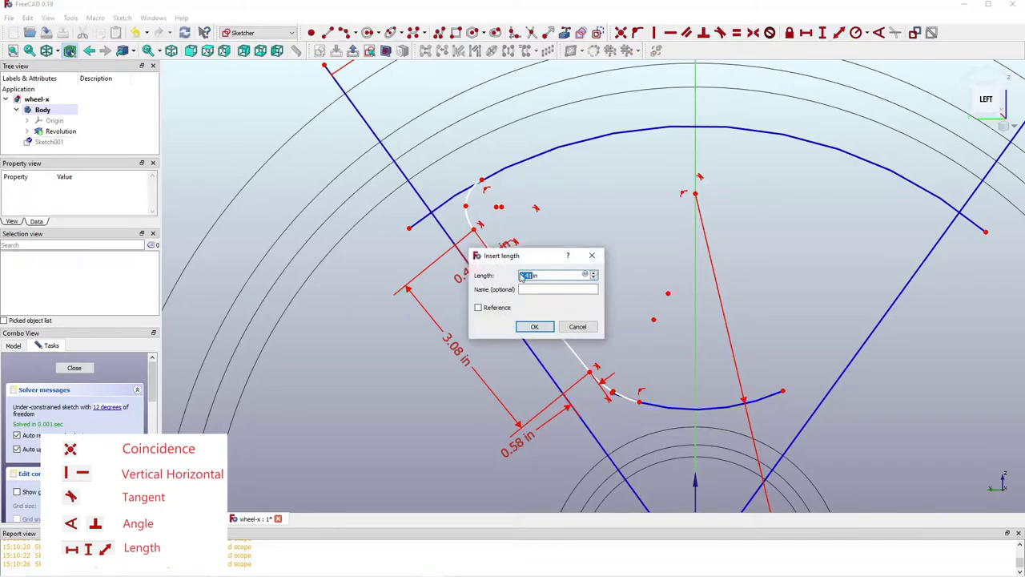
pyautogui.click(534, 327)
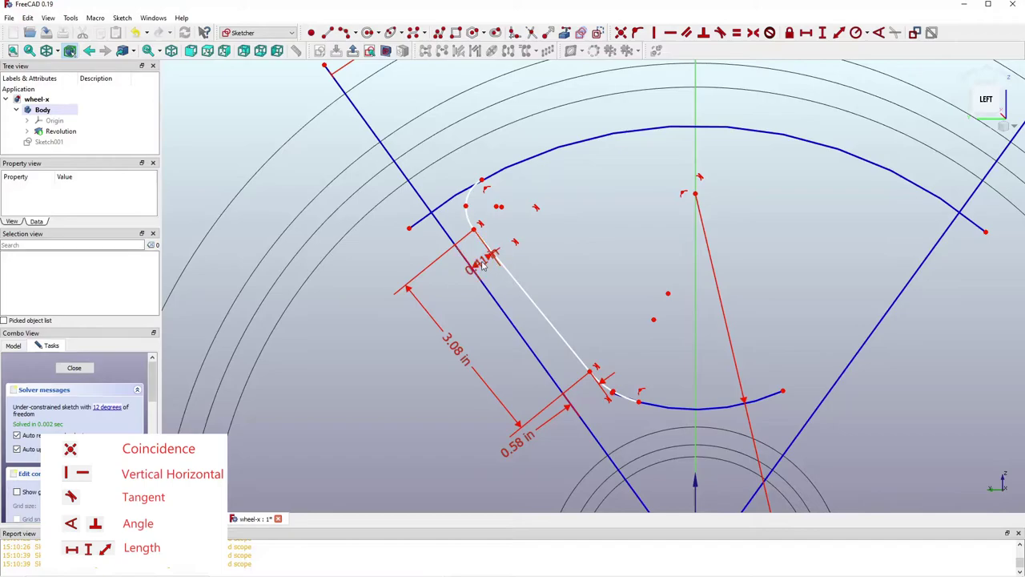
pyautogui.moveTo(485, 264); pyautogui.dragTo(350, 264)
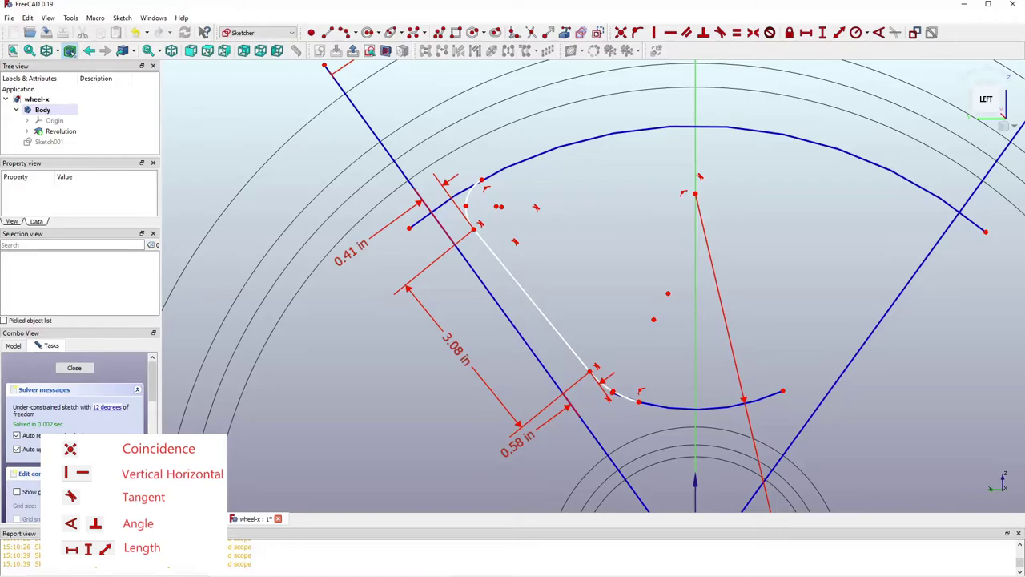
pyautogui.scroll(-2, 635, 237)
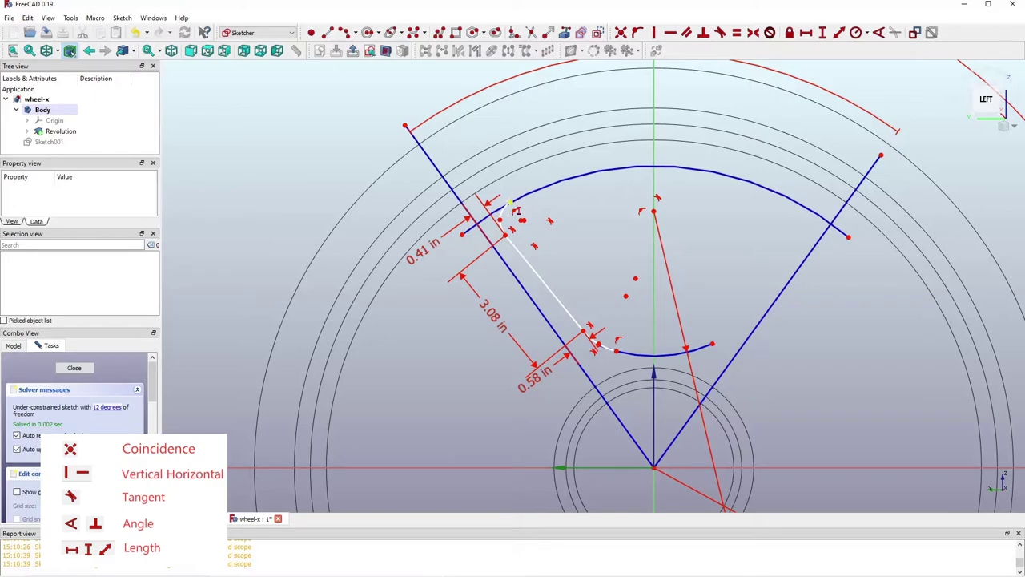
# Step: Set vertical heights of 6.65 in and 6.21 in for the upper arc end and upper fillet
pyautogui.click(511, 202)
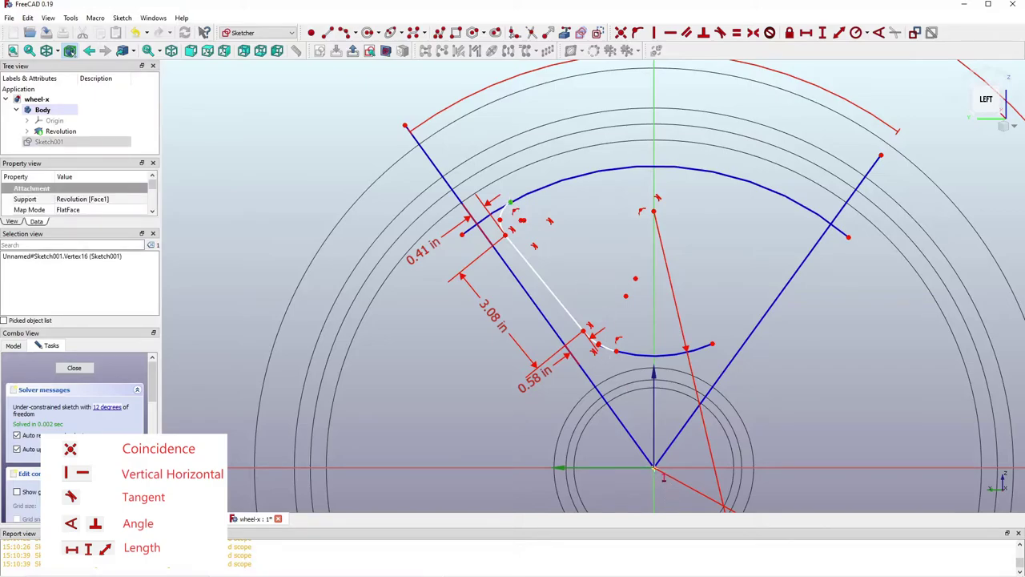
pyautogui.click(654, 468)
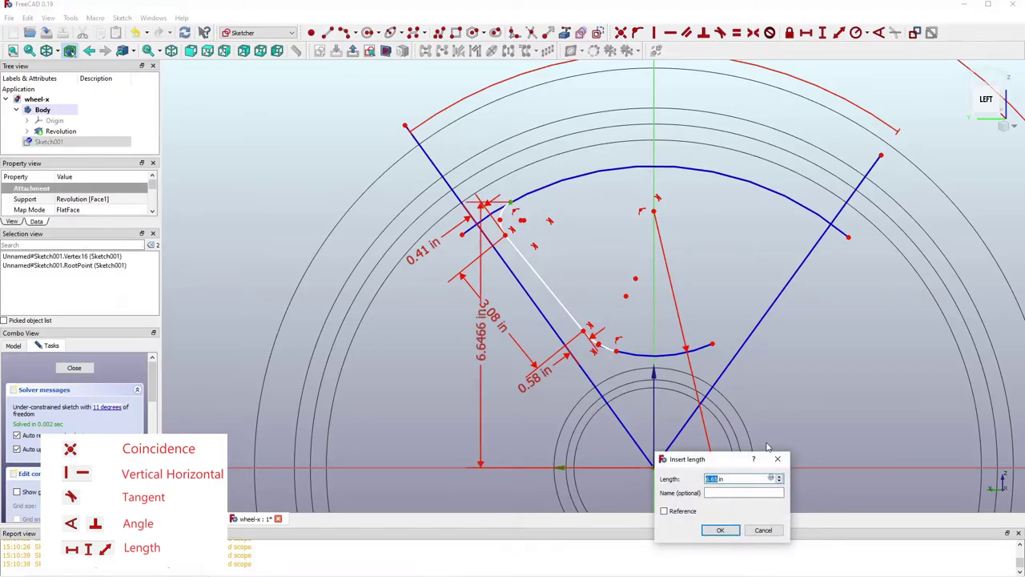
pyautogui.write('6.6466')
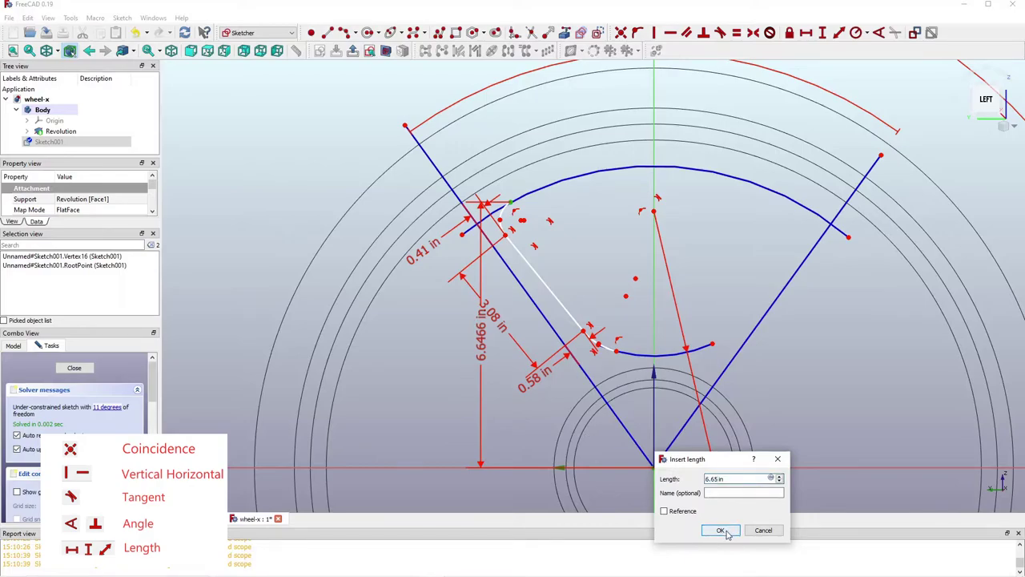
pyautogui.click(720, 530)
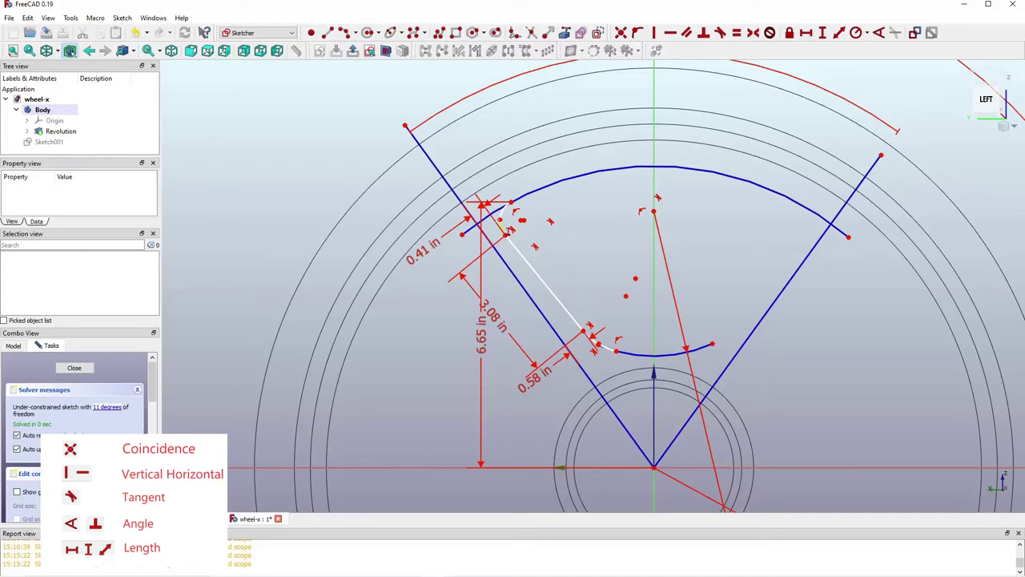
pyautogui.click(500, 219)
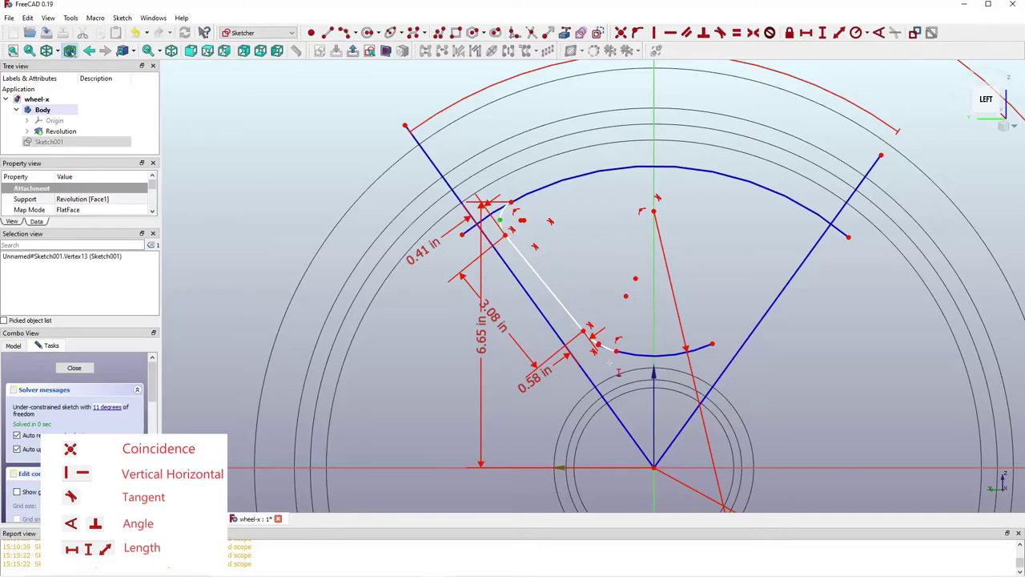
pyautogui.click(655, 469)
pyautogui.press('i')
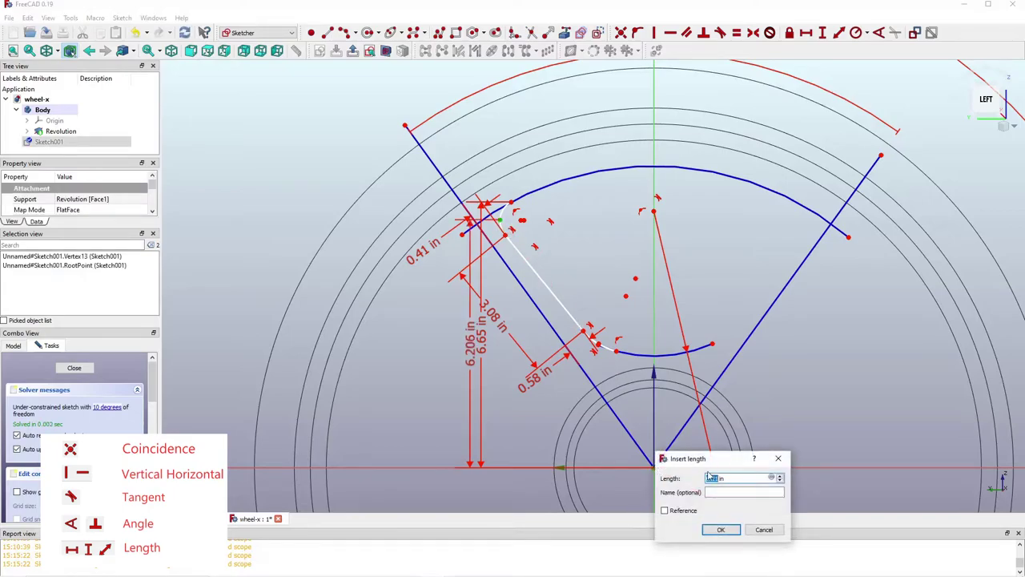
pyautogui.click(730, 533)
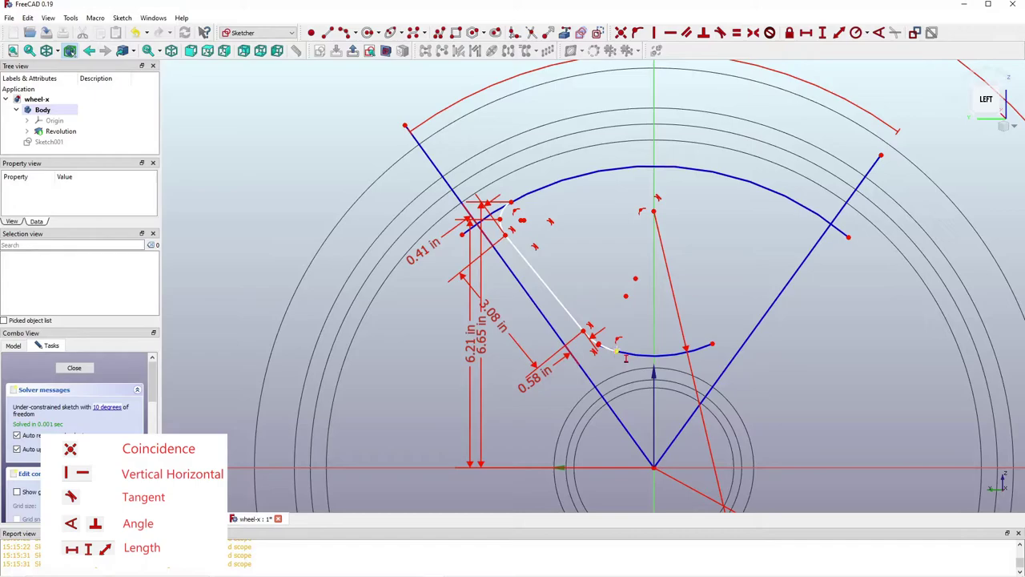
# Step: Set vertical heights of 2.92 in and 3.07 in for the lower arc end and lower fillet
pyautogui.click(616, 351)
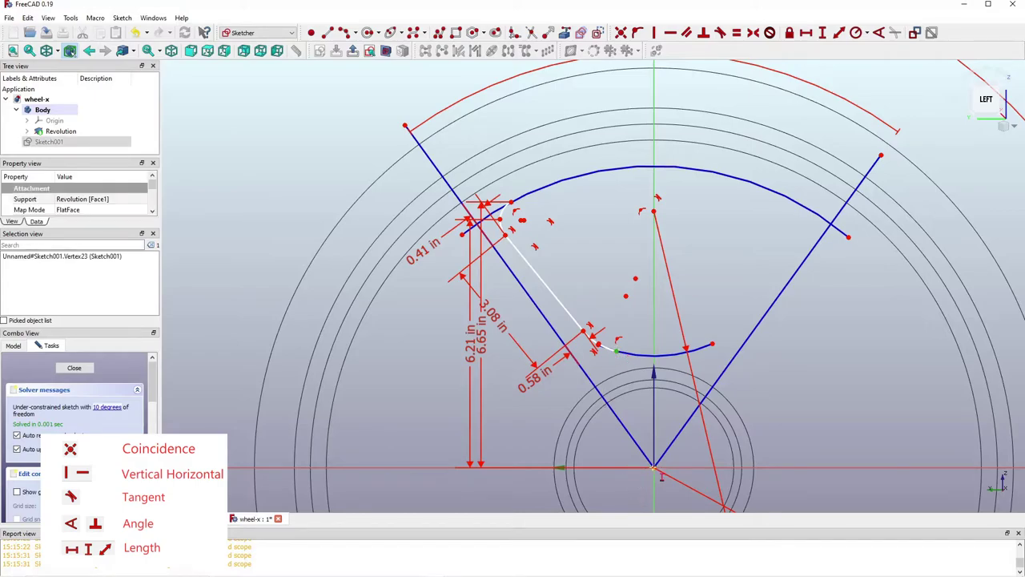
pyautogui.click(660, 473)
pyautogui.press('i')
pyautogui.click(719, 530)
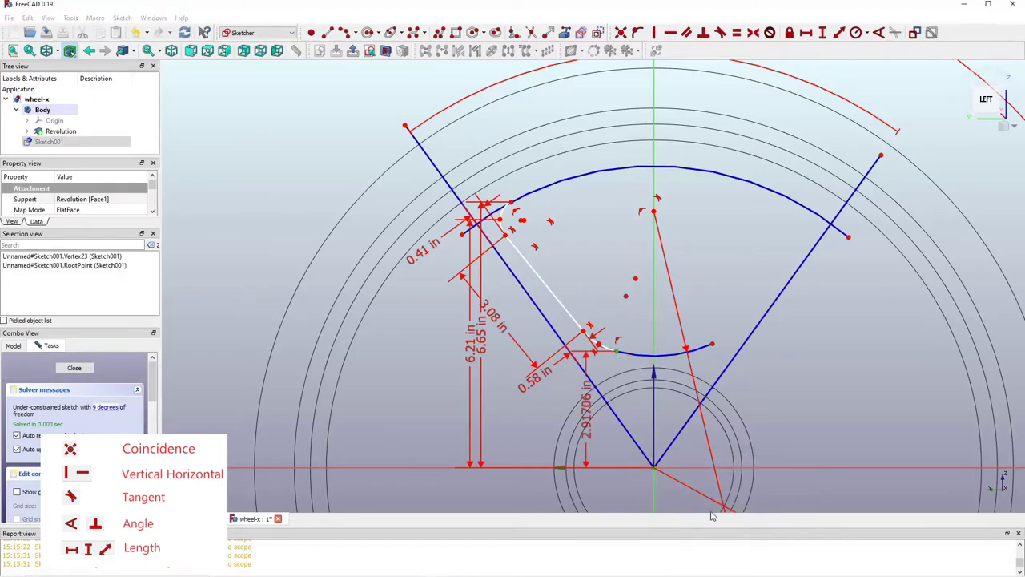
pyautogui.click(598, 344)
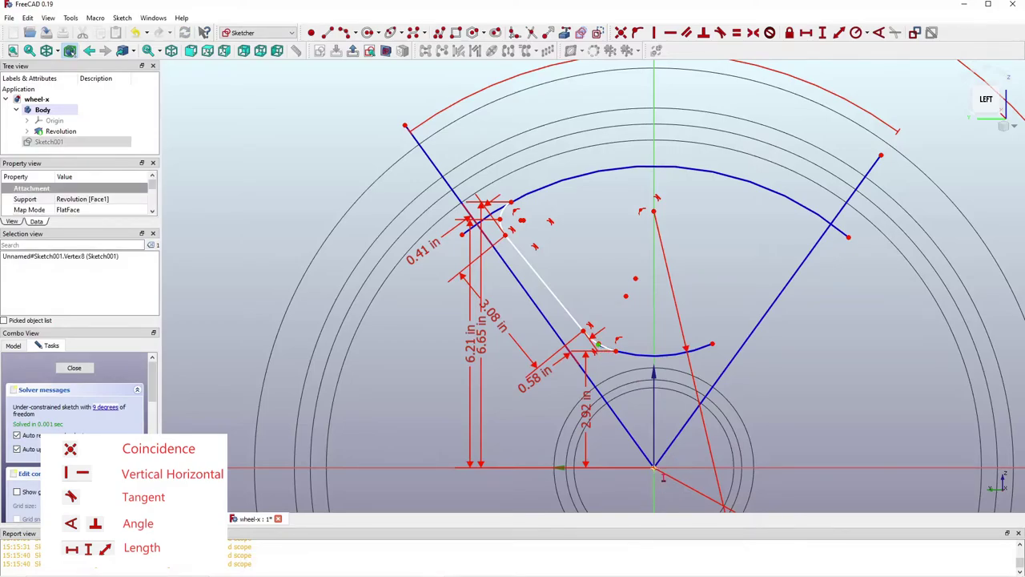
pyautogui.click(661, 473)
pyautogui.press('i')
pyautogui.click(732, 533)
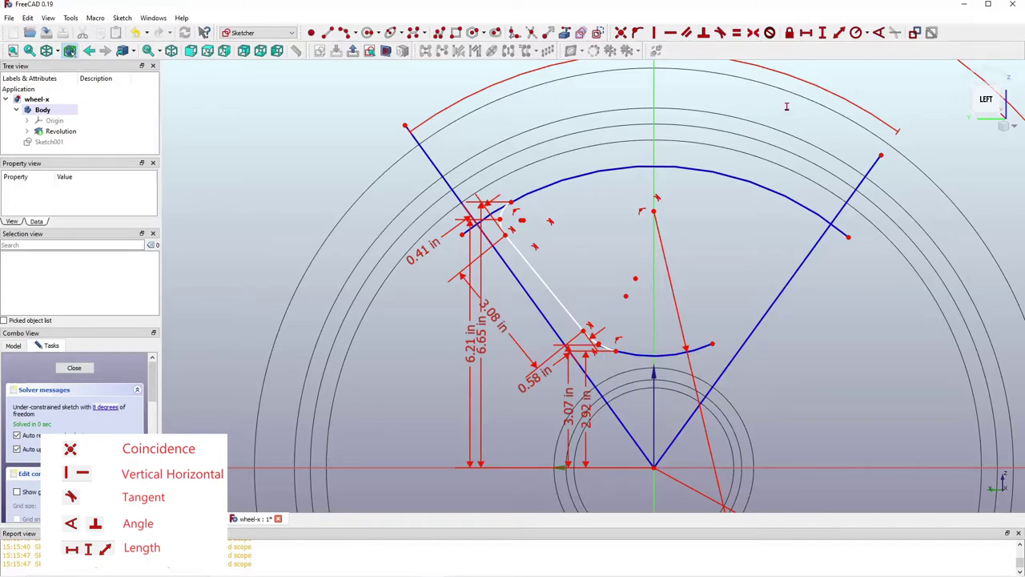
# Step: Add a 1.38 in horizontal offset from the origin to the lower fillet corner, then move the dimension labels aside
pyautogui.click(806, 32)
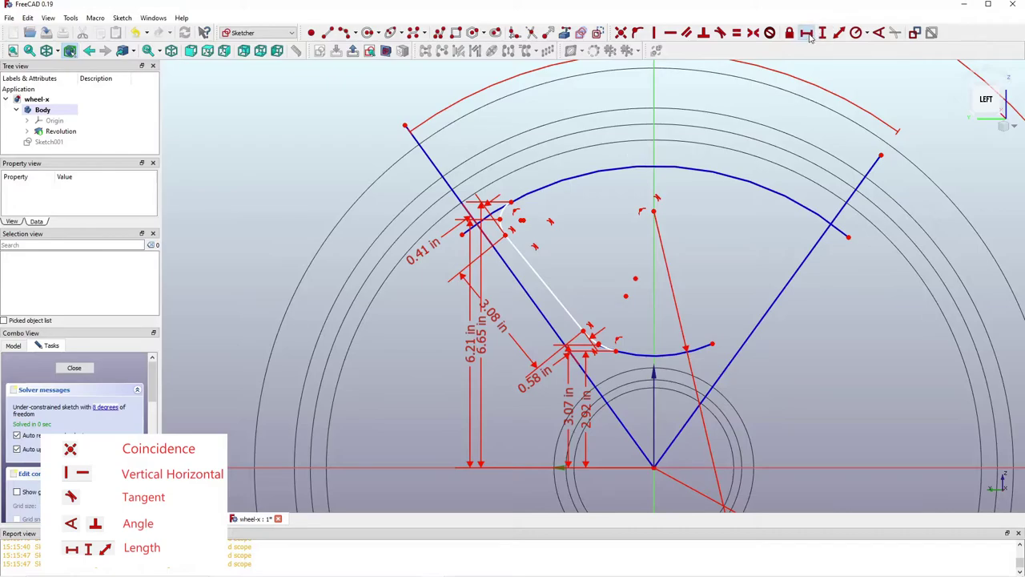
pyautogui.click(657, 471)
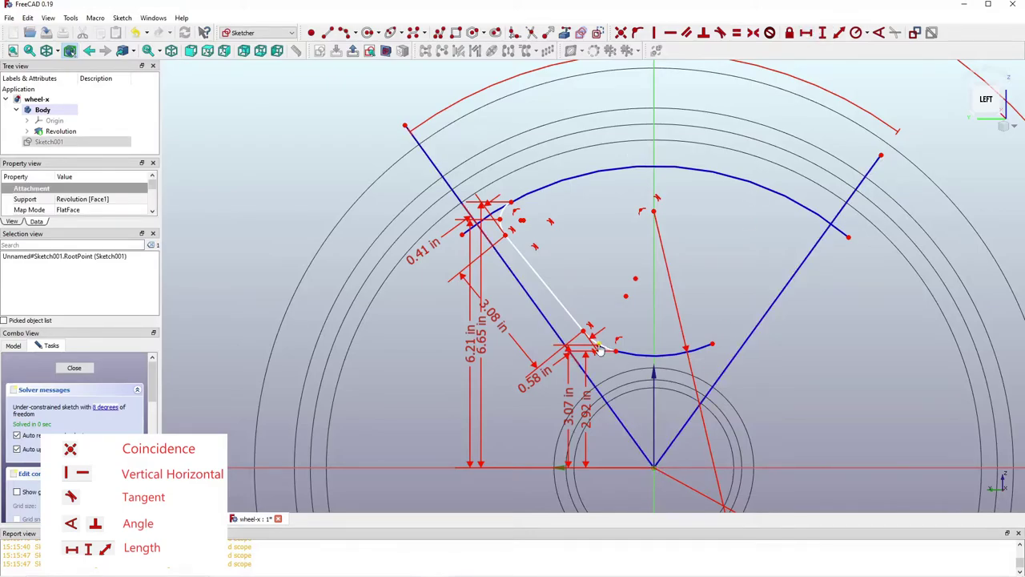
pyautogui.click(598, 343)
pyautogui.click(663, 409)
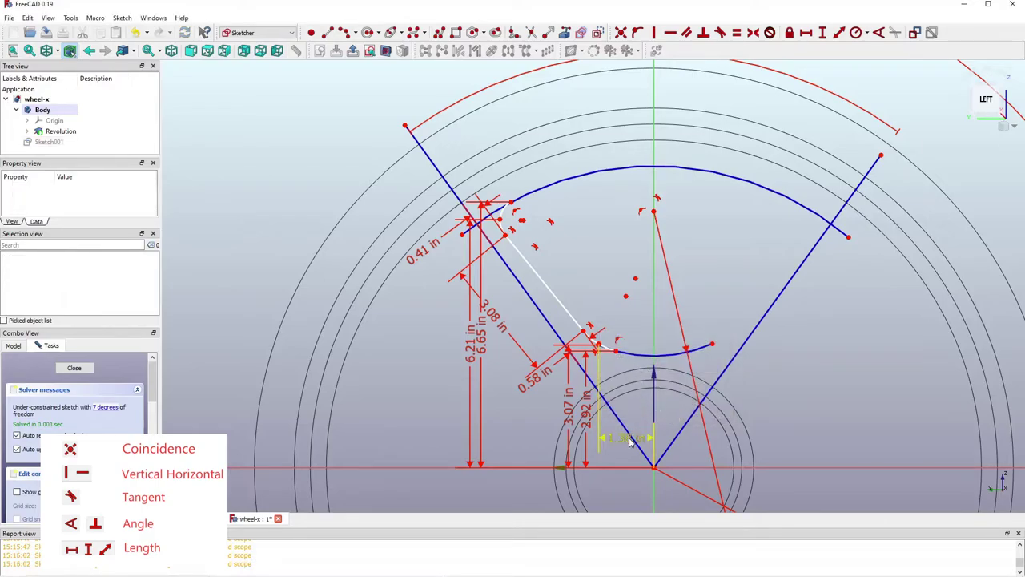
pyautogui.moveTo(631, 446); pyautogui.dragTo(625, 503)
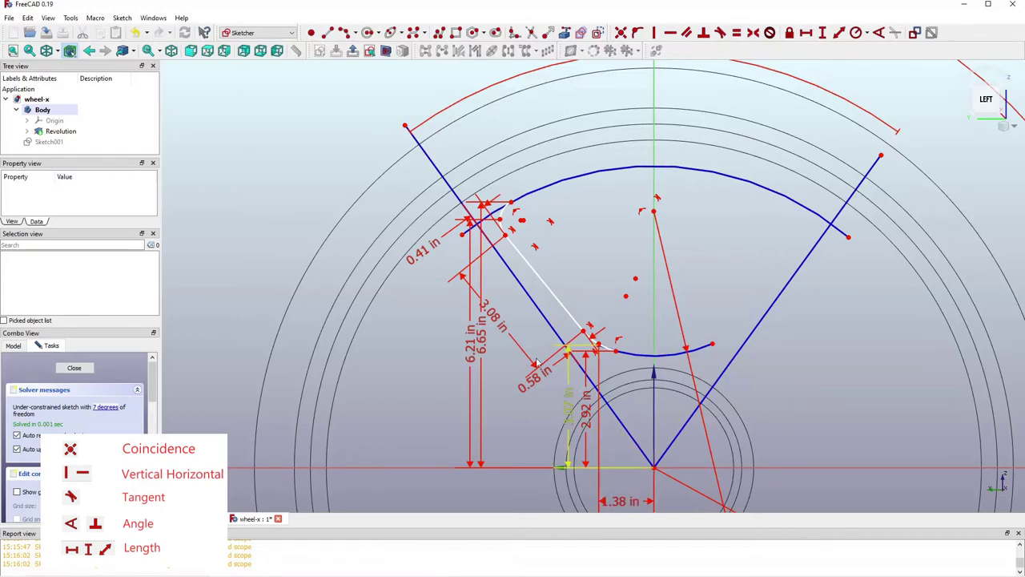
pyautogui.moveTo(471, 343); pyautogui.dragTo(363, 322)
pyautogui.moveTo(474, 328); pyautogui.dragTo(288, 296)
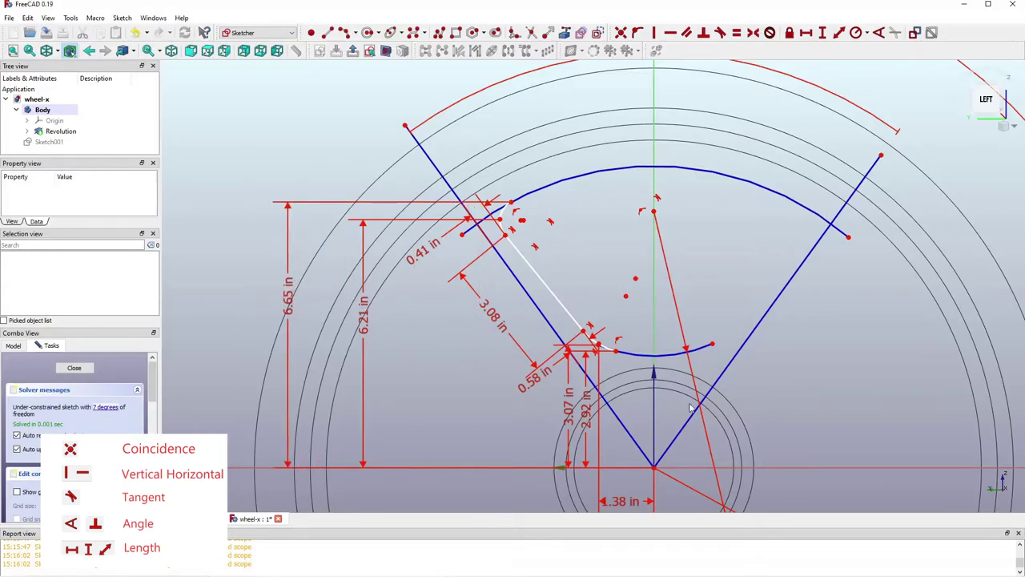
# Step: Lock the right and left slanted lines and the top and bottom arcs in place
pyautogui.click(768, 32)
pyautogui.click(811, 256)
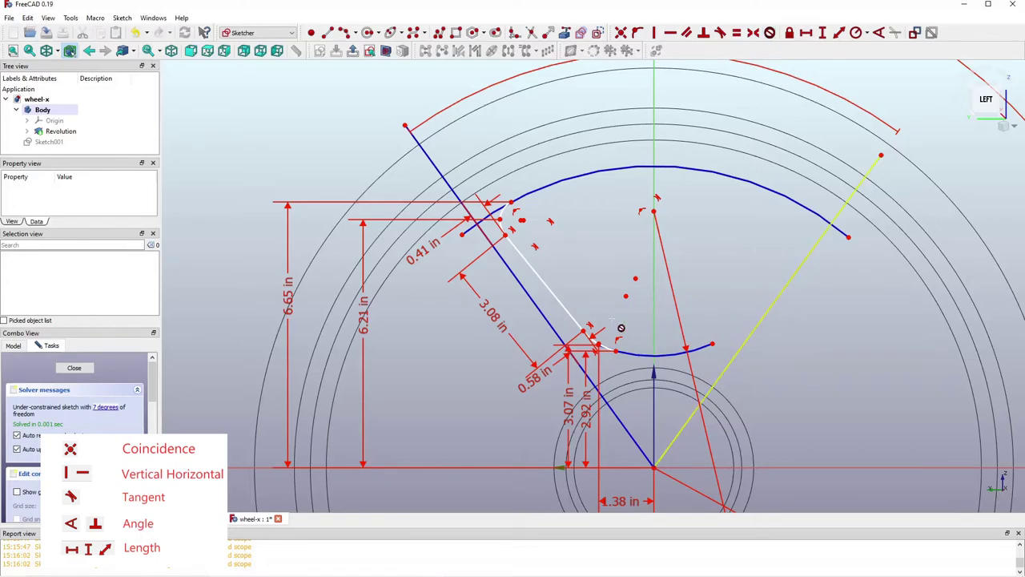
pyautogui.click(525, 296)
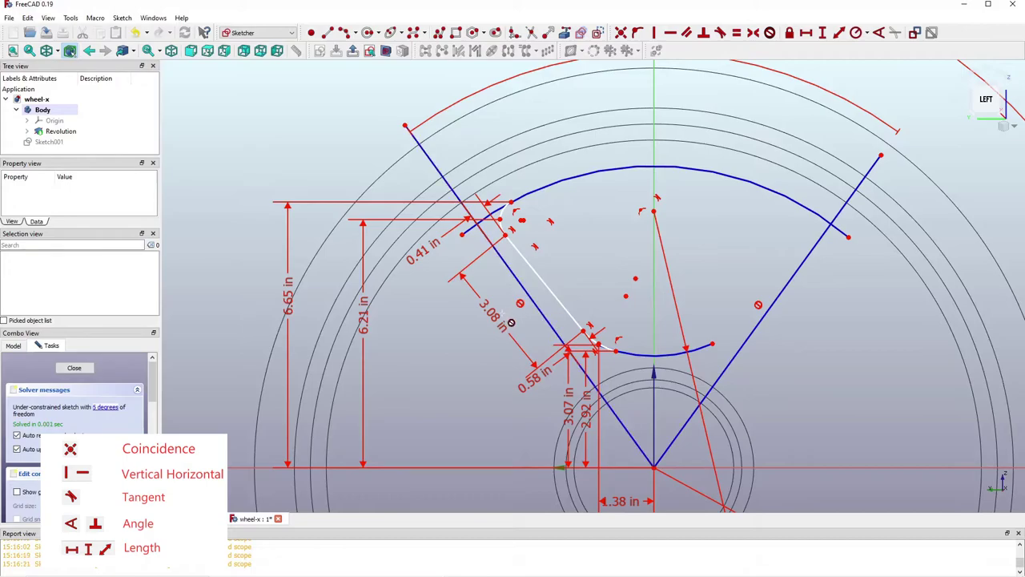
pyautogui.click(616, 177)
pyautogui.rightClick(669, 361)
pyautogui.click(668, 357)
# Step: Highlight the still-unconstrained elements and nudge the free edge to see what moves
pyautogui.scroll(2, 502, 225)
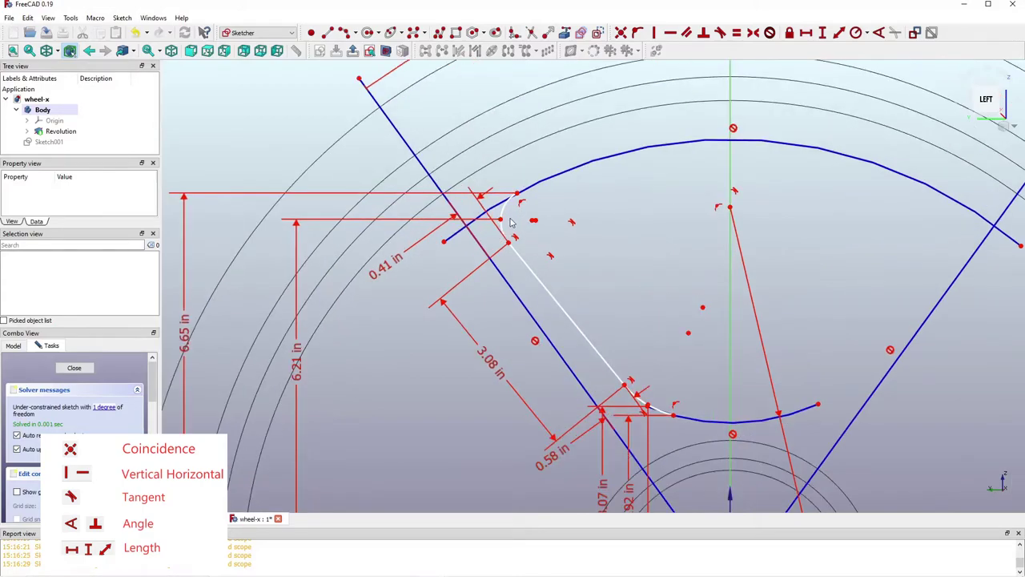
pyautogui.click(108, 409)
pyautogui.scroll(1, 646, 353)
pyautogui.scroll(-3, 643, 401)
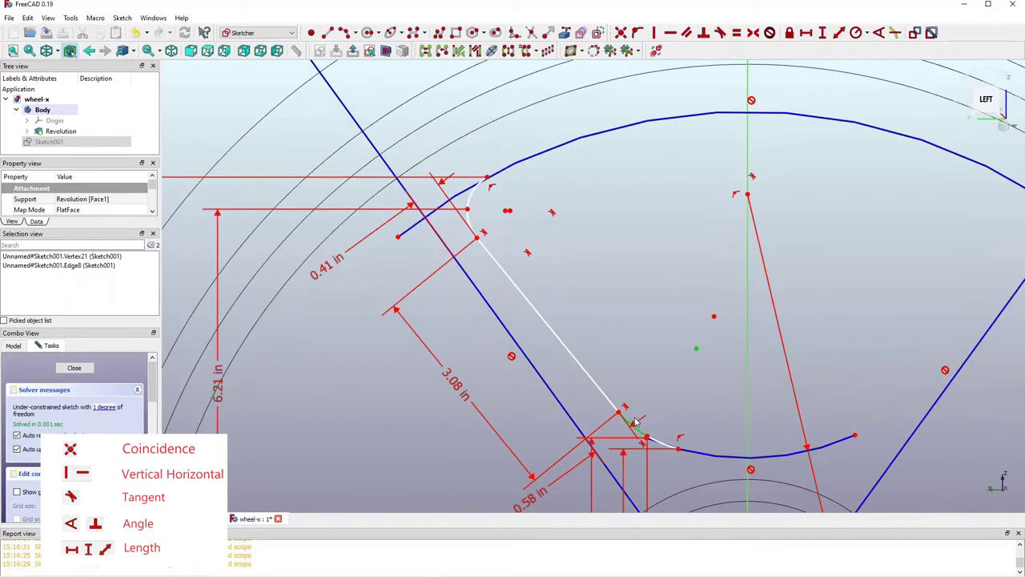
pyautogui.scroll(4, 639, 445)
pyautogui.scroll(2, 639, 447)
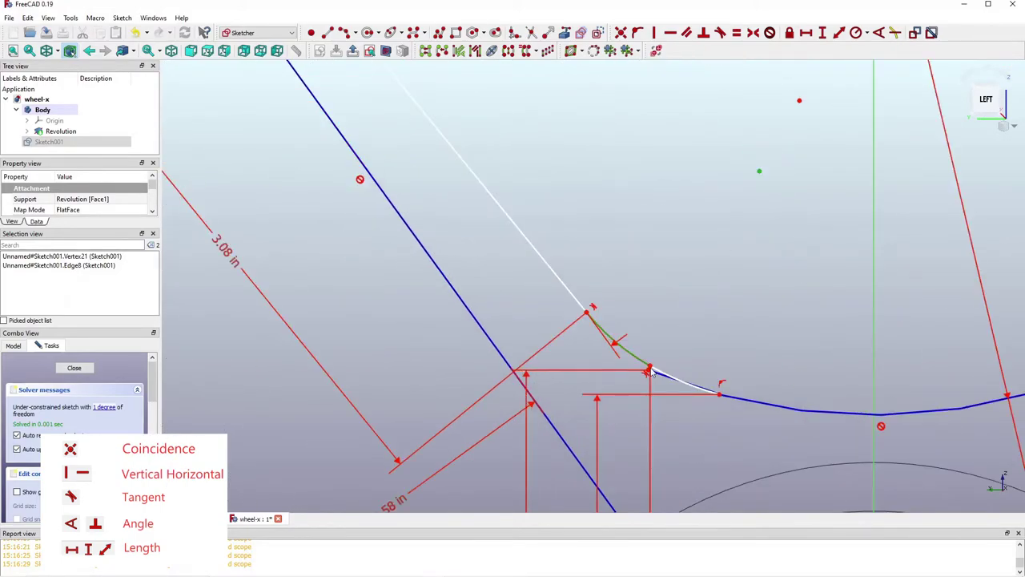
pyautogui.scroll(1, 650, 372)
pyautogui.scroll(1, 653, 369)
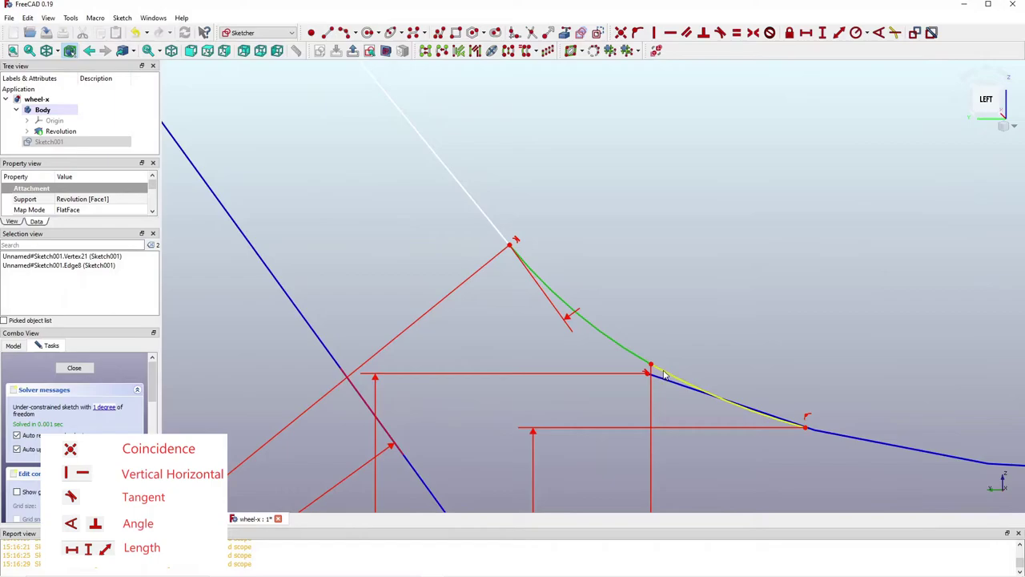
pyautogui.moveTo(664, 376); pyautogui.dragTo(671, 373)
pyautogui.scroll(-8, 644, 269)
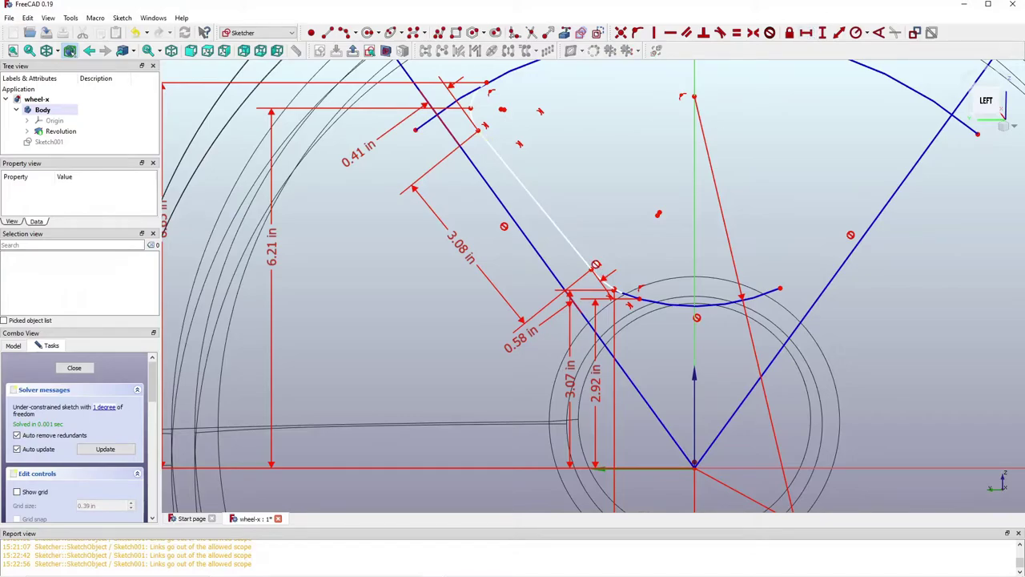
# Step: Fix the gap's lower corner 1.78 in horizontally from the sketch origin
pyautogui.click(600, 276)
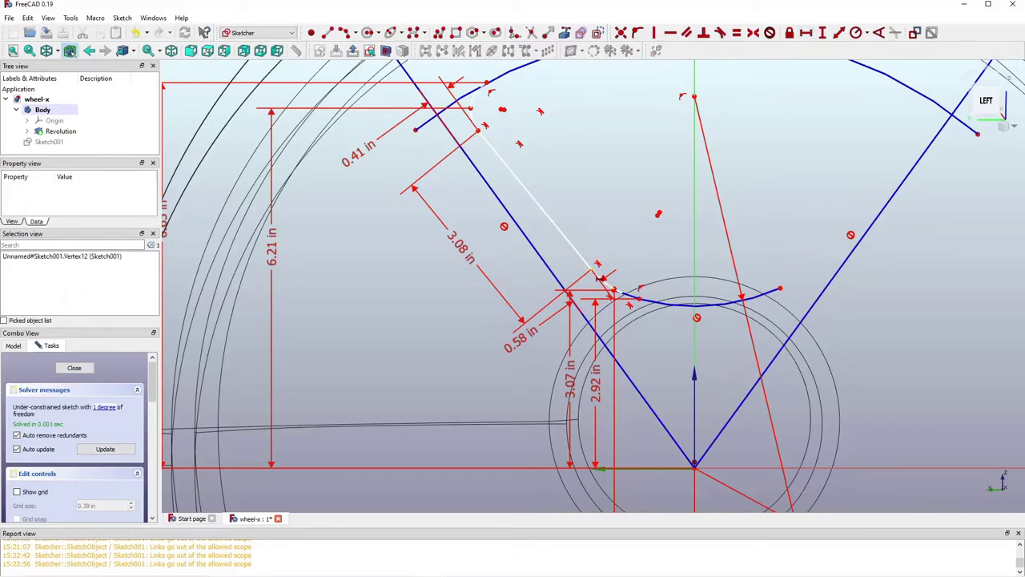
pyautogui.click(694, 466)
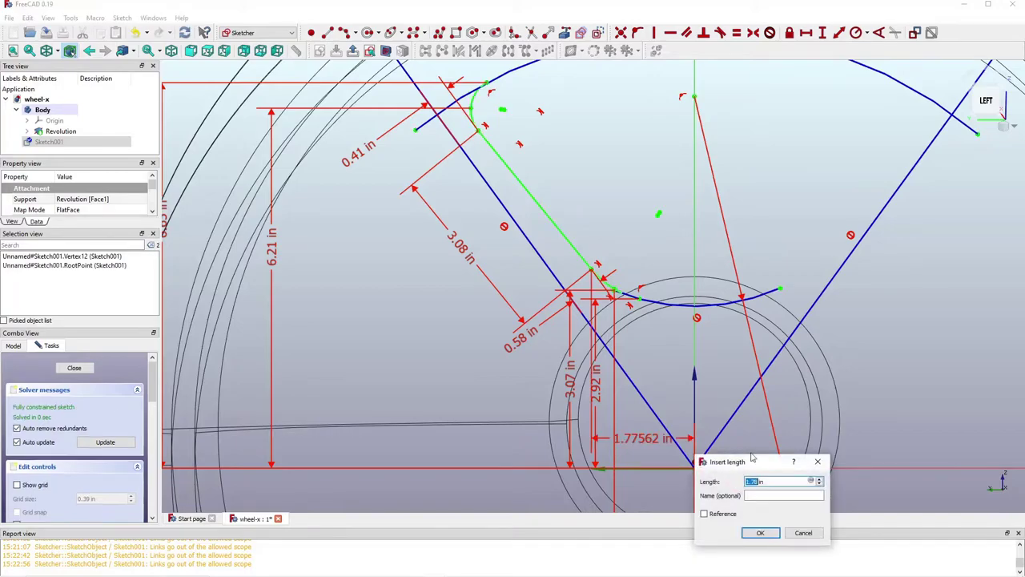
pyautogui.click(772, 535)
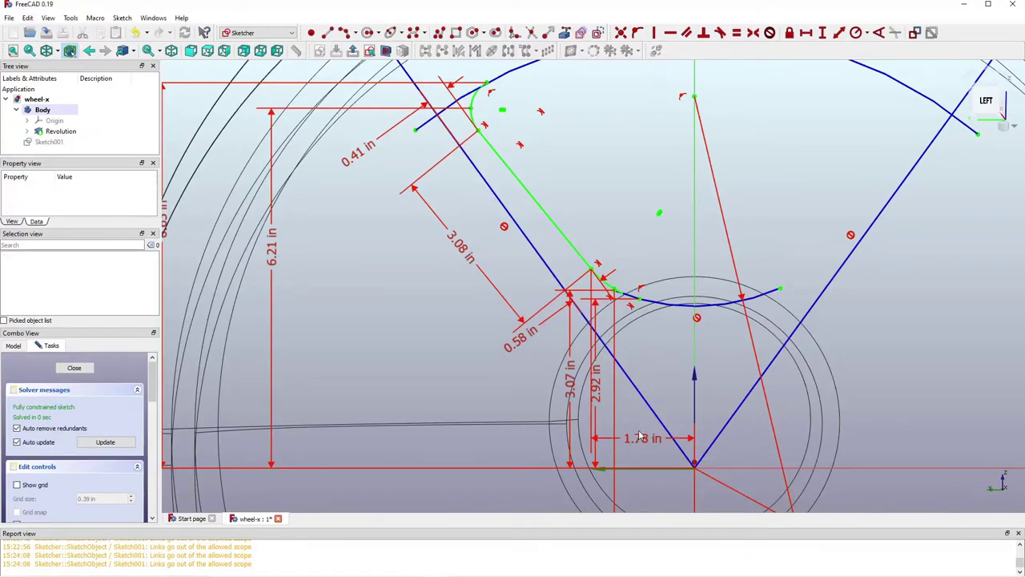
# Step: Move the 1.78 in dimension label lower in the sketch
pyautogui.moveTo(651, 440); pyautogui.dragTo(653, 496)
pyautogui.scroll(-2, 538, 94)
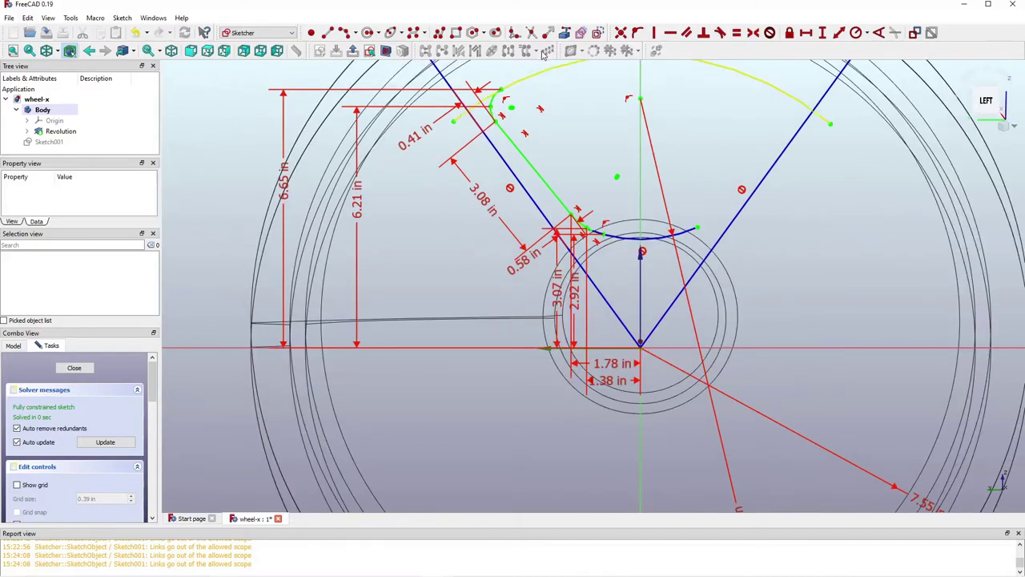
pyautogui.scroll(2, 530, 76)
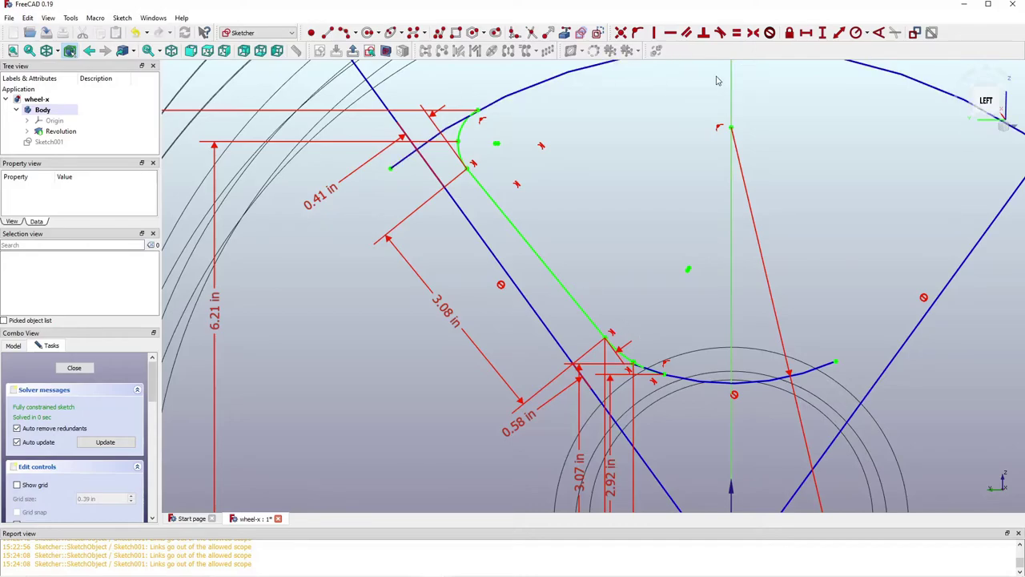
# Step: Select the left gap's fillet arcs, straight edges and bottom arc plus the vertical axis
pyautogui.click(462, 135)
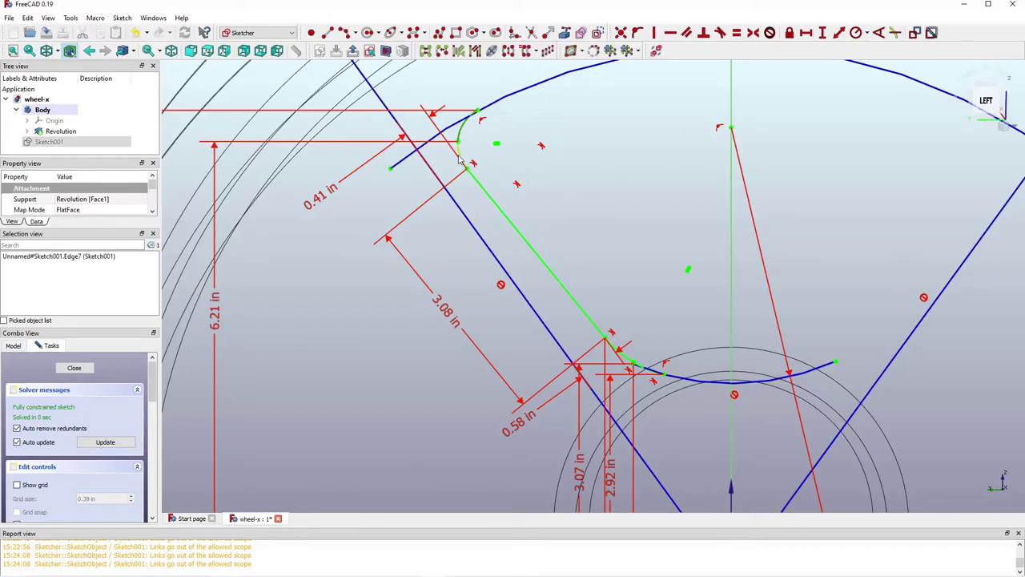
pyautogui.click(462, 160)
pyautogui.click(606, 383)
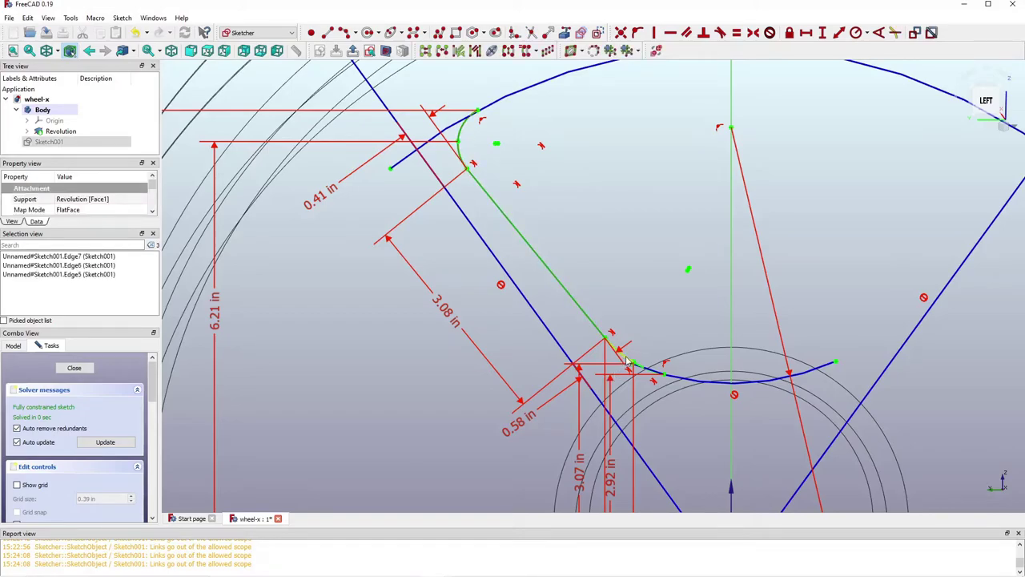
pyautogui.click(627, 360)
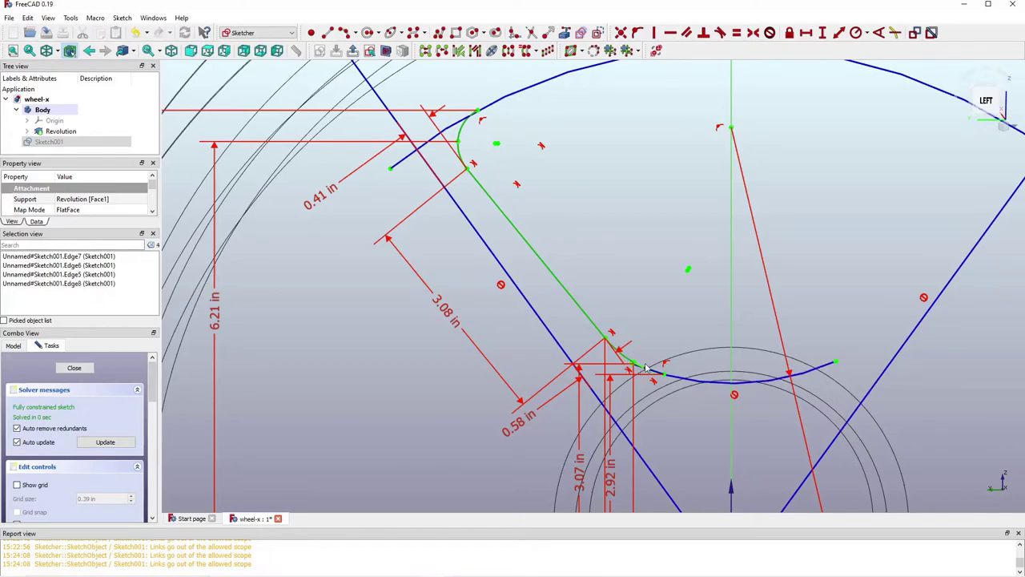
pyautogui.scroll(2, 647, 367)
pyautogui.scroll(3, 629, 366)
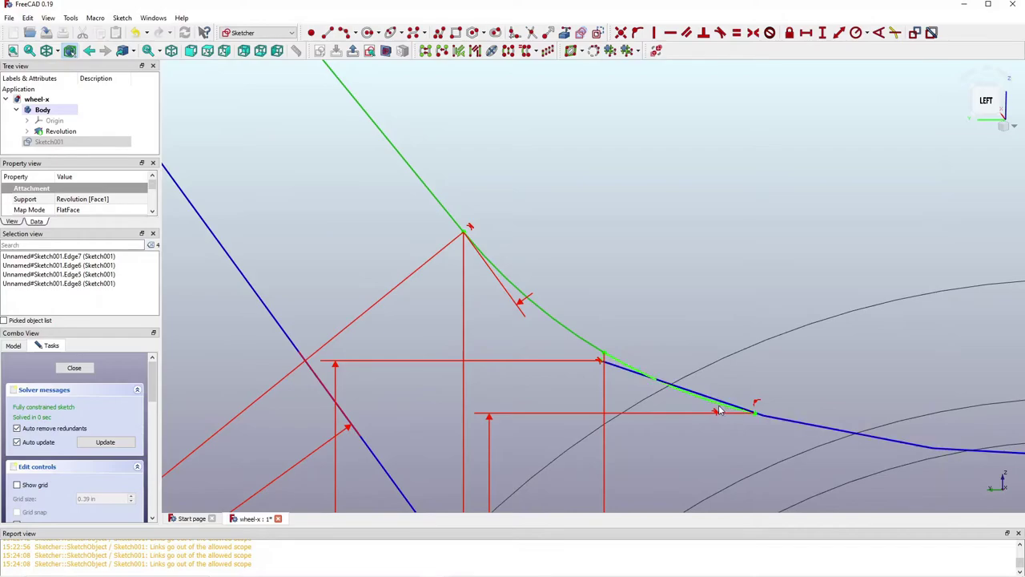
pyautogui.scroll(3, 720, 411)
pyautogui.click(726, 403)
pyautogui.scroll(-5, 499, 153)
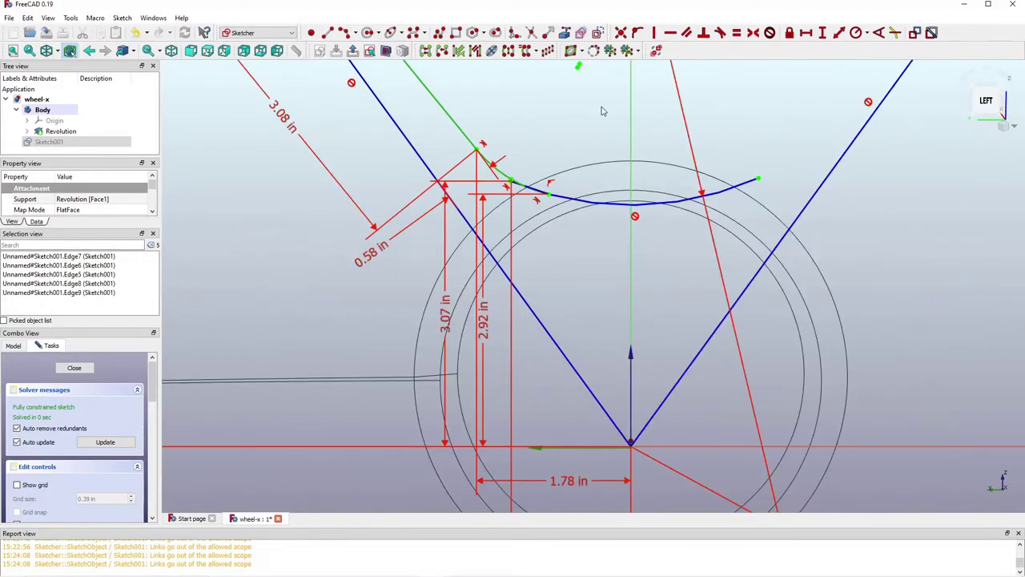
pyautogui.scroll(-3, 588, 130)
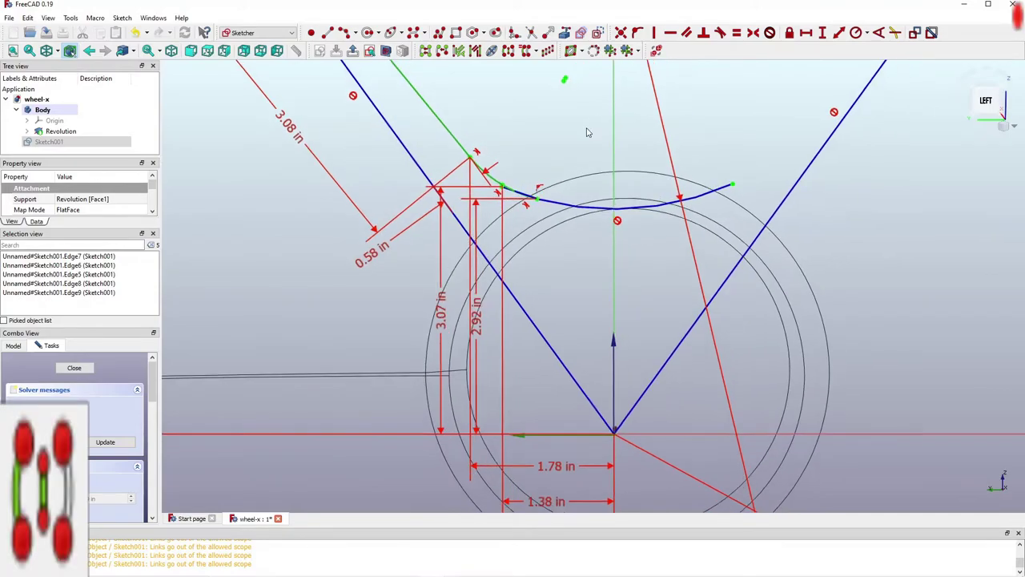
pyautogui.scroll(-3, 587, 131)
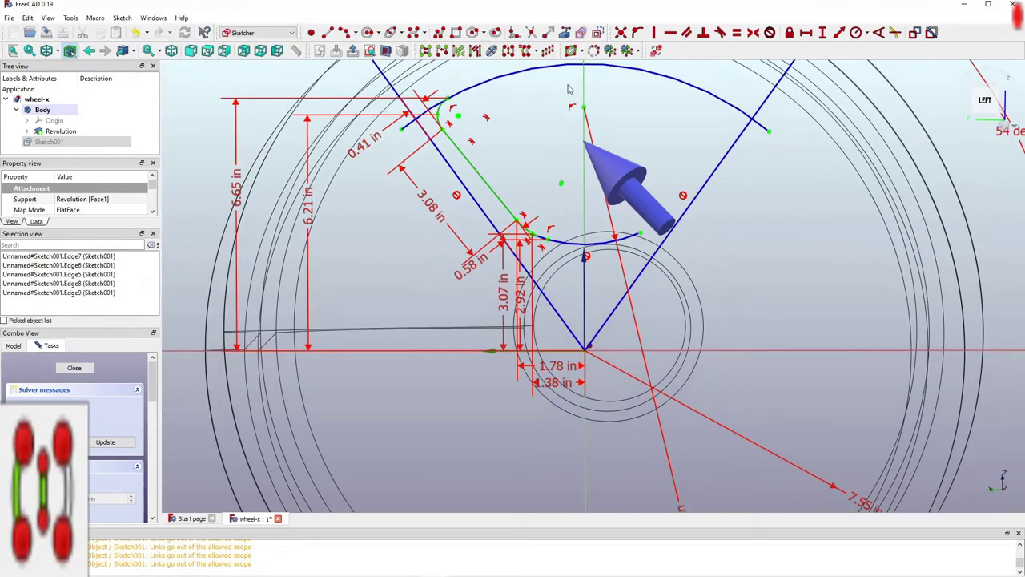
pyautogui.scroll(4, 567, 89)
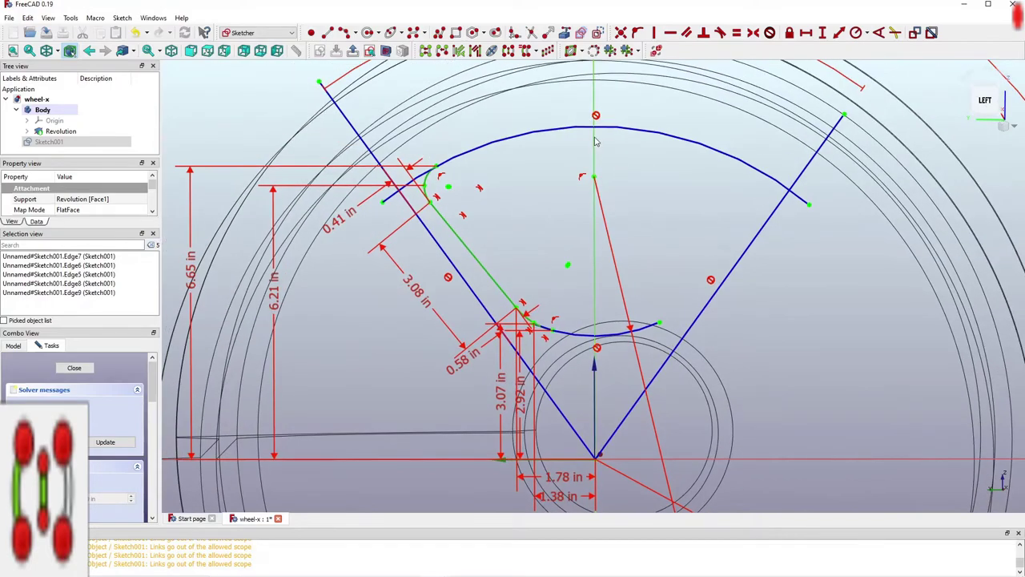
pyautogui.click(594, 142)
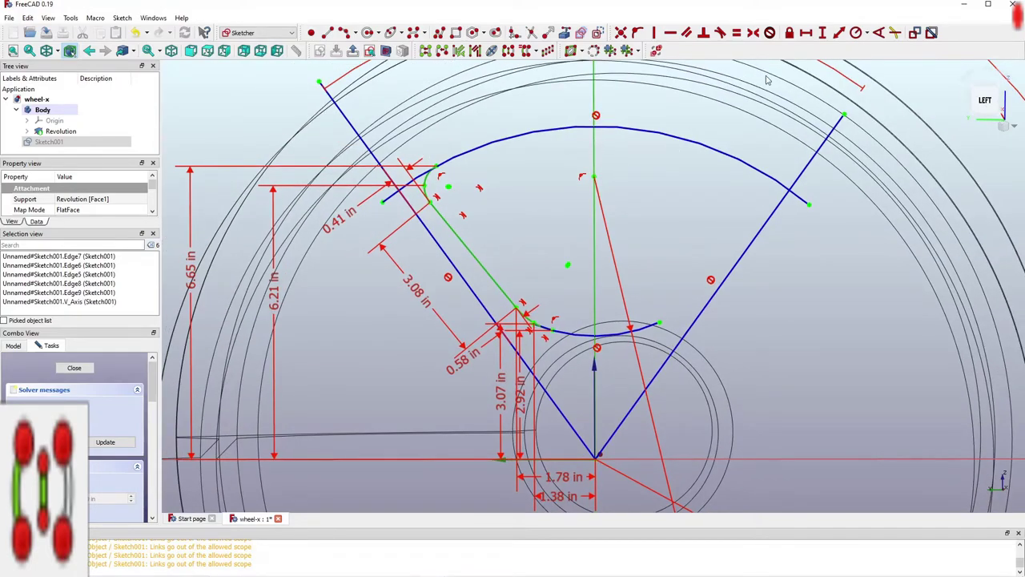
# Step: Mirror the left edges across the V axis, move the 3.08 in label outside, add a 2.92 in vertical distance
pyautogui.click(507, 51)
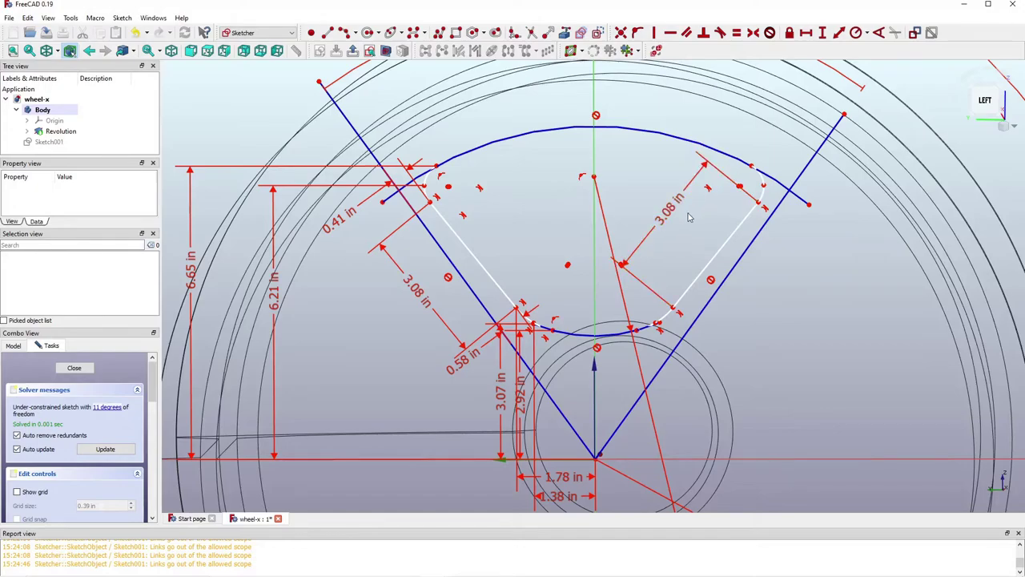
pyautogui.moveTo(683, 220); pyautogui.dragTo(840, 328)
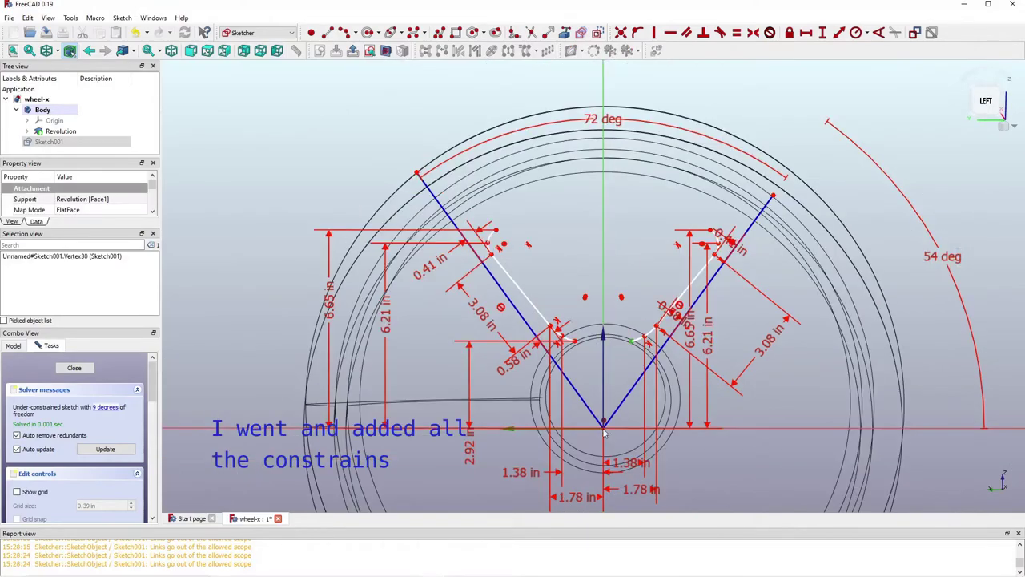
pyautogui.click(612, 437)
pyautogui.press('i')
pyautogui.click(697, 504)
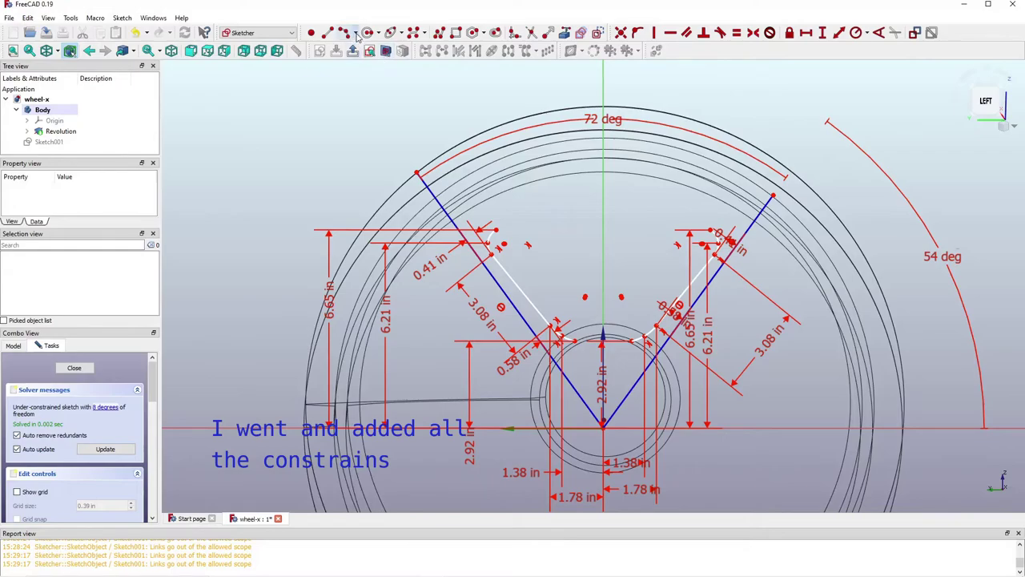
# Step: Draw a centre-and-end-points arc from the origin between the upper-left and upper-right gap corners
pyautogui.click(357, 36)
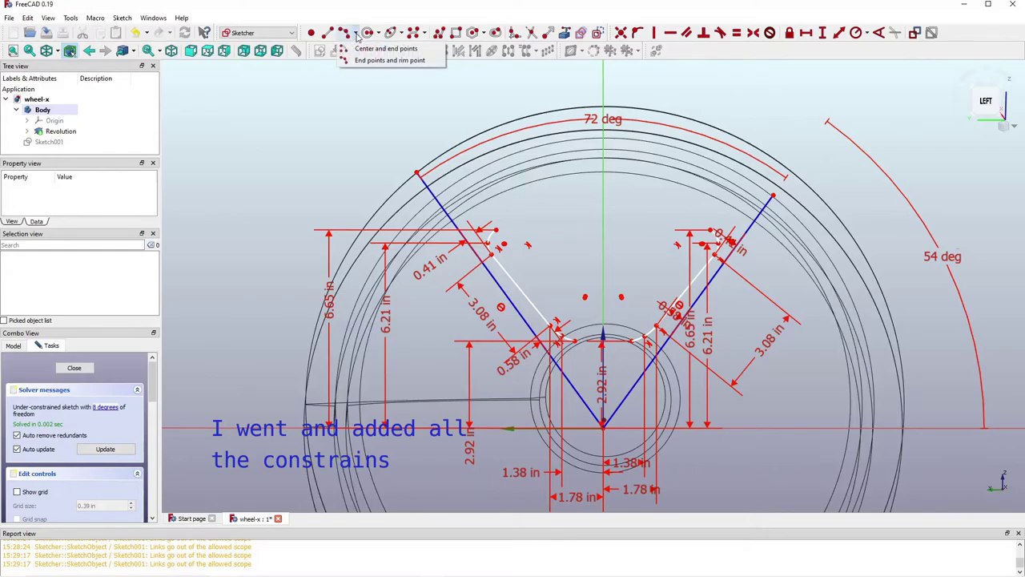
pyautogui.click(386, 49)
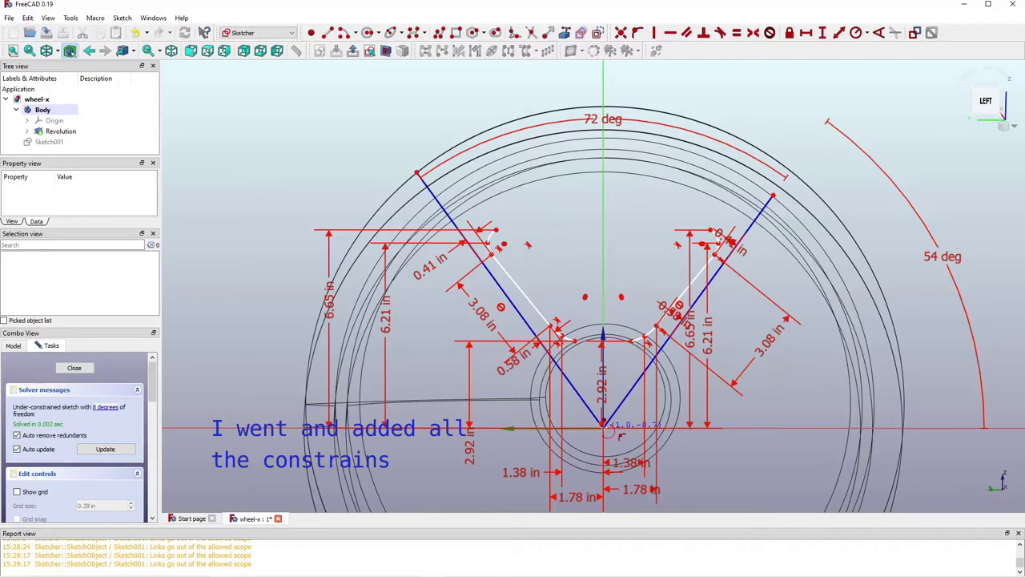
pyautogui.scroll(2, 606, 430)
pyautogui.click(605, 421)
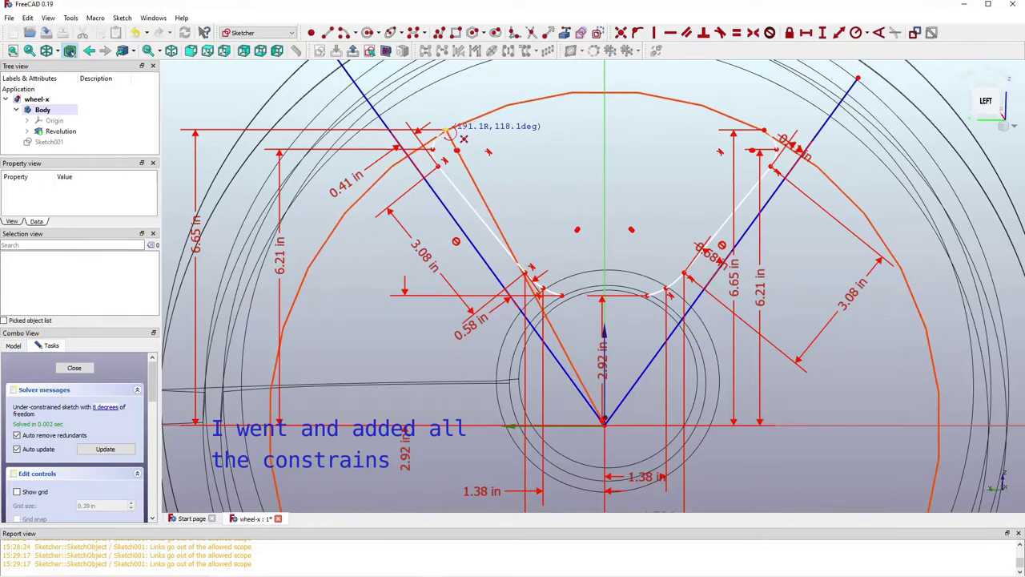
pyautogui.scroll(4, 447, 131)
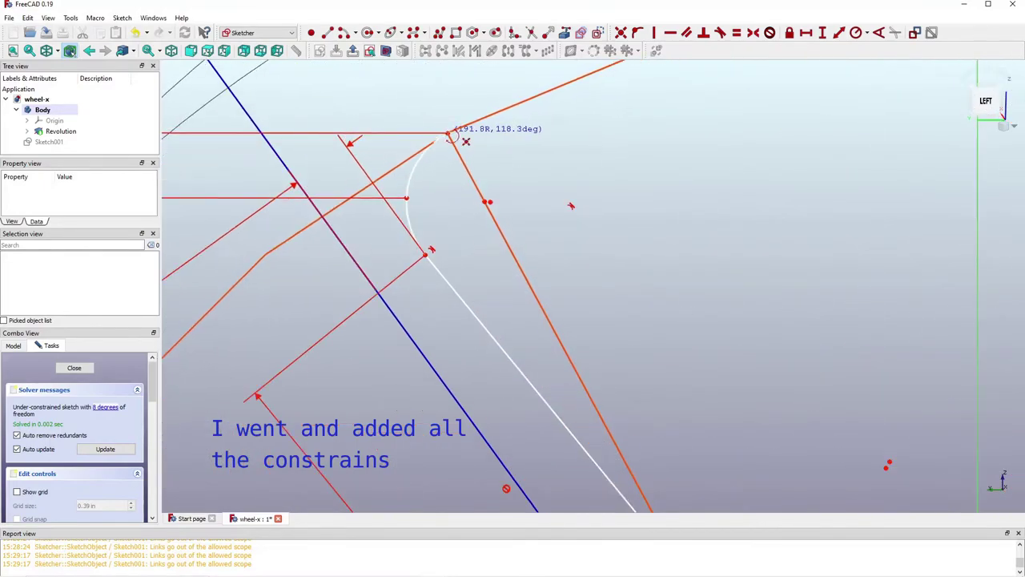
pyautogui.click(451, 135)
pyautogui.scroll(-5, 553, 138)
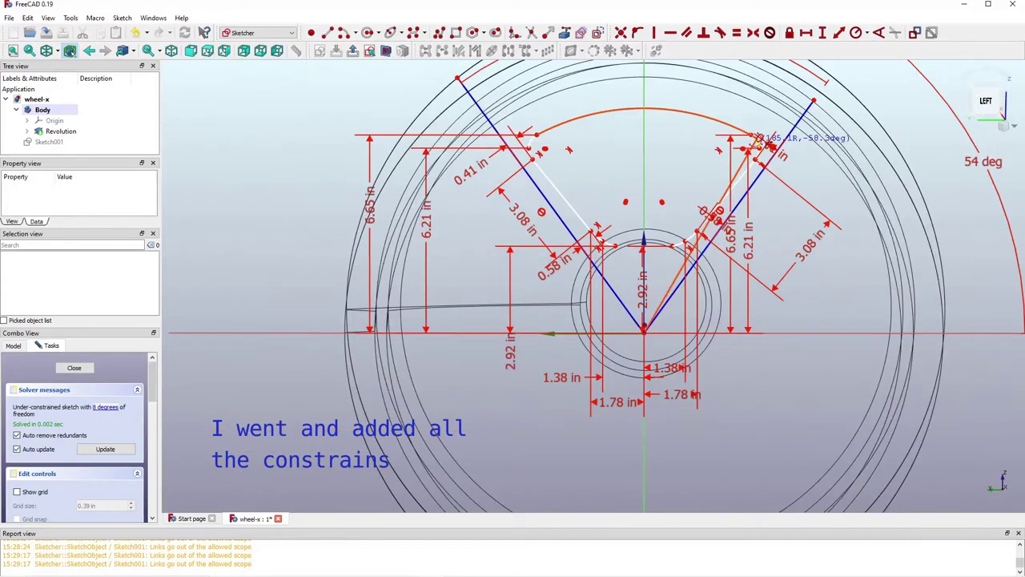
pyautogui.scroll(4, 765, 138)
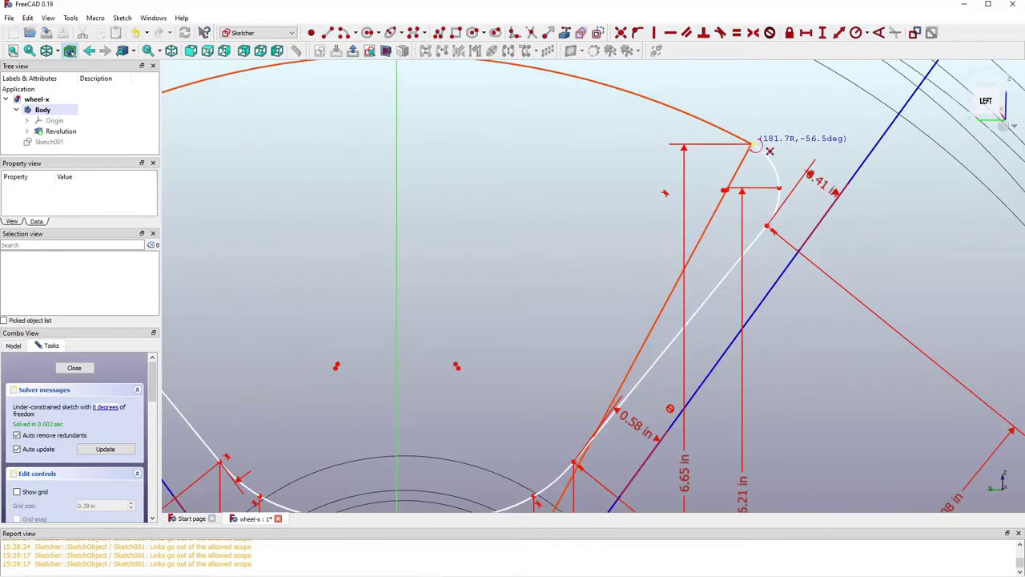
pyautogui.click(757, 145)
pyautogui.scroll(-3, 766, 134)
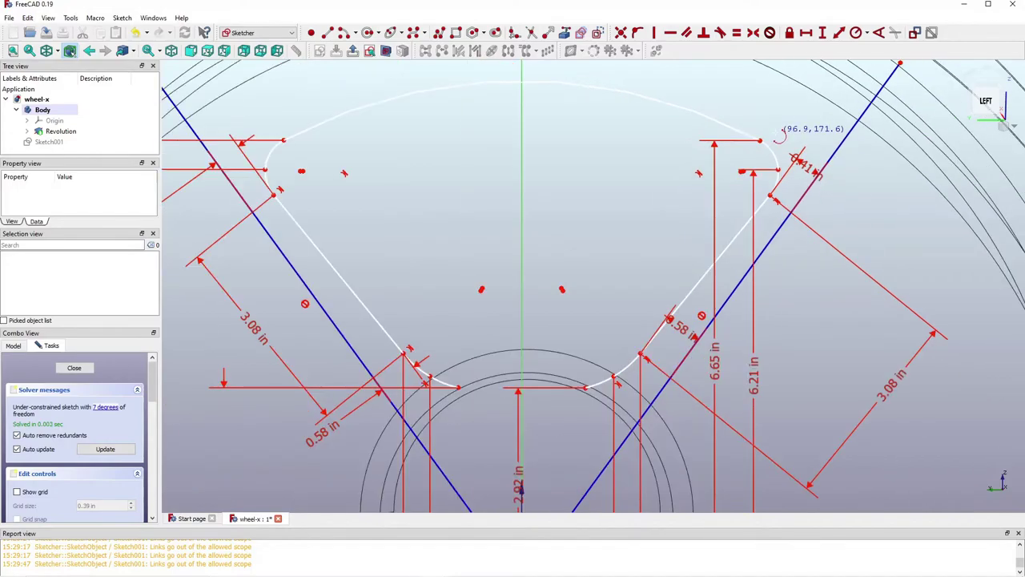
pyautogui.rightClick(501, 106)
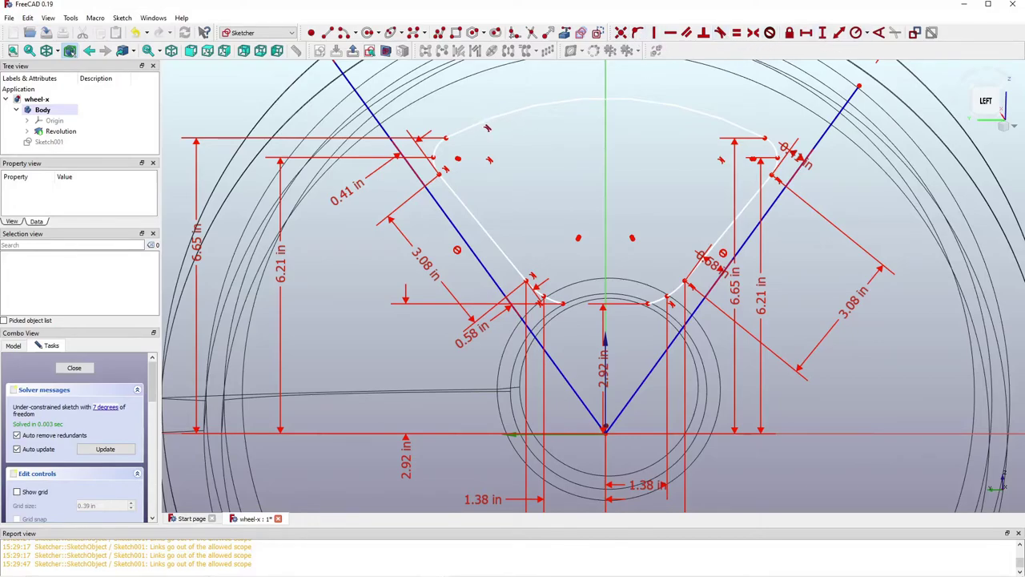
# Step: Select the new top closing arc and constrain it with the S shortcut
pyautogui.click(487, 126)
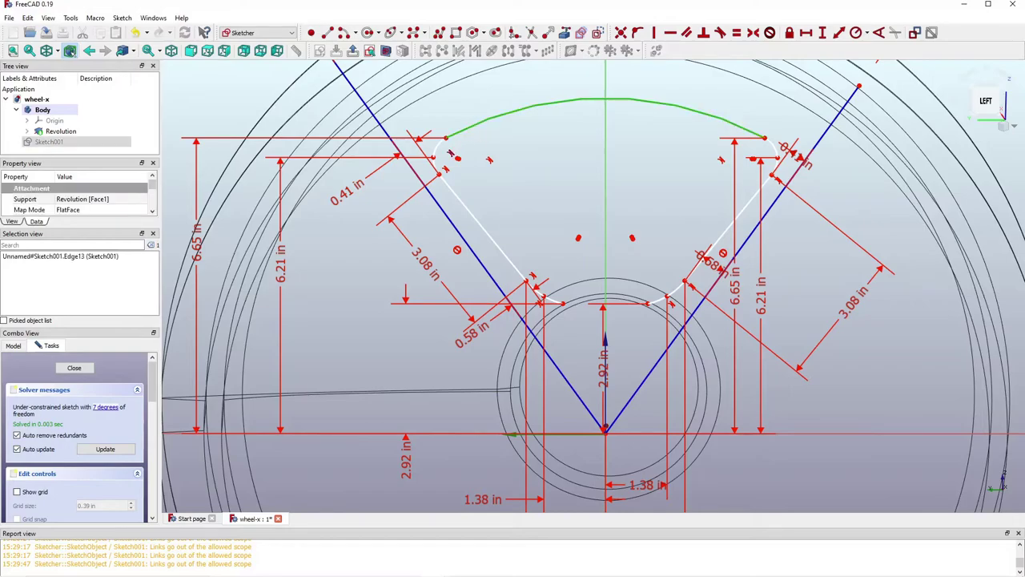
pyautogui.click(463, 154)
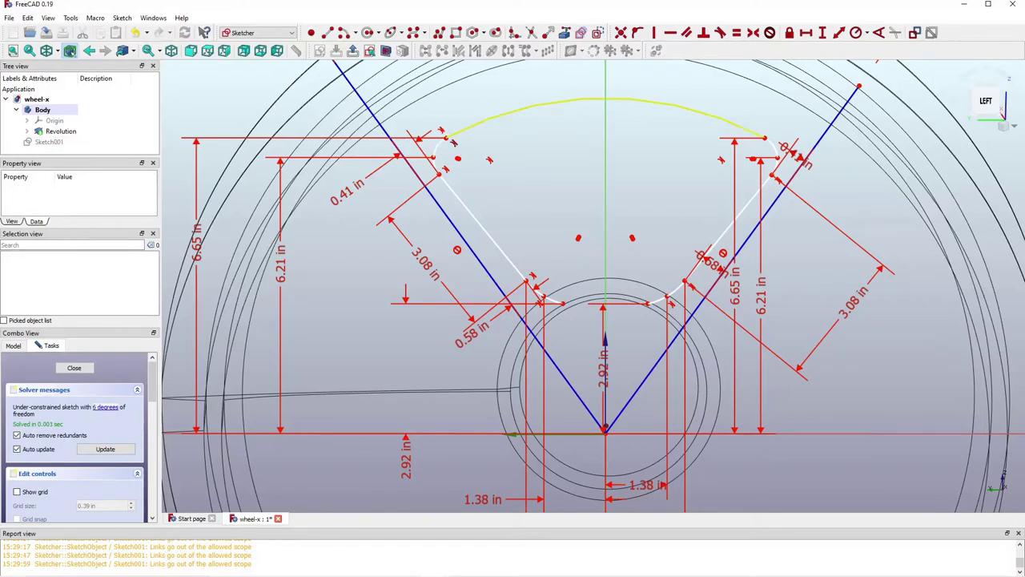
pyautogui.click(747, 131)
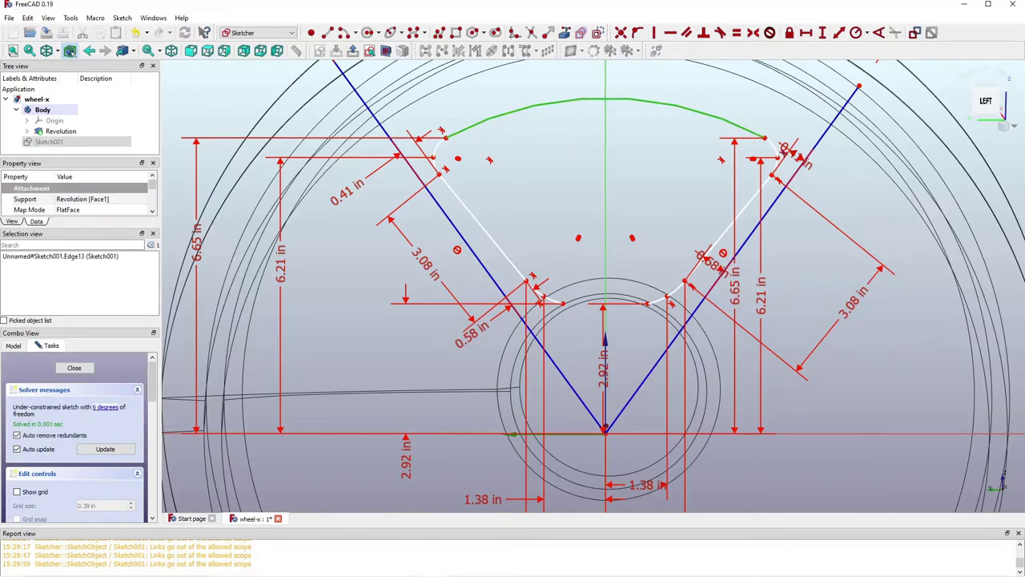
pyautogui.press('s')
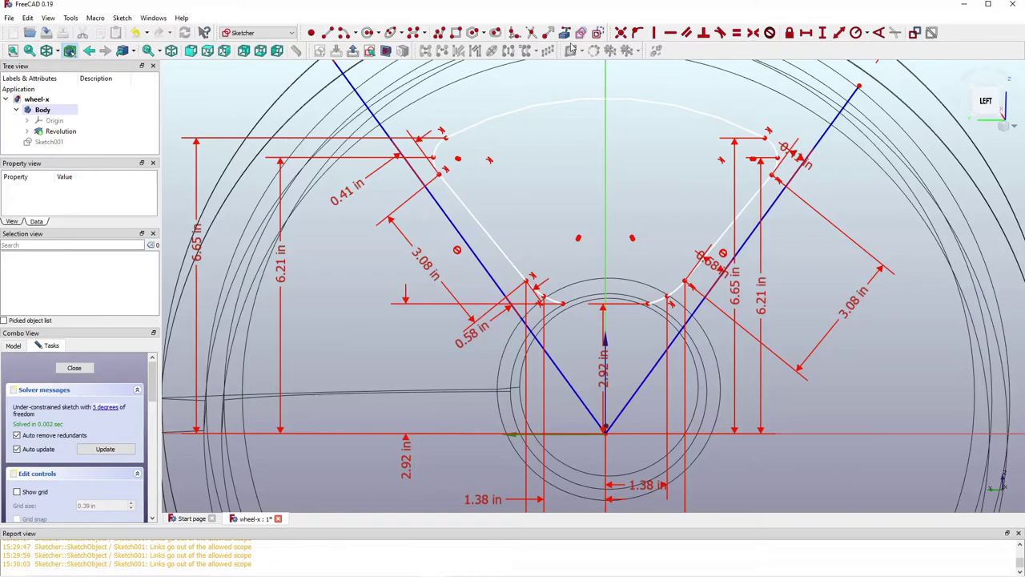
pyautogui.click(343, 33)
# Step: Draw an end-points-and-rim-point arc joining the left and right lower fillet ends
pyautogui.click(355, 34)
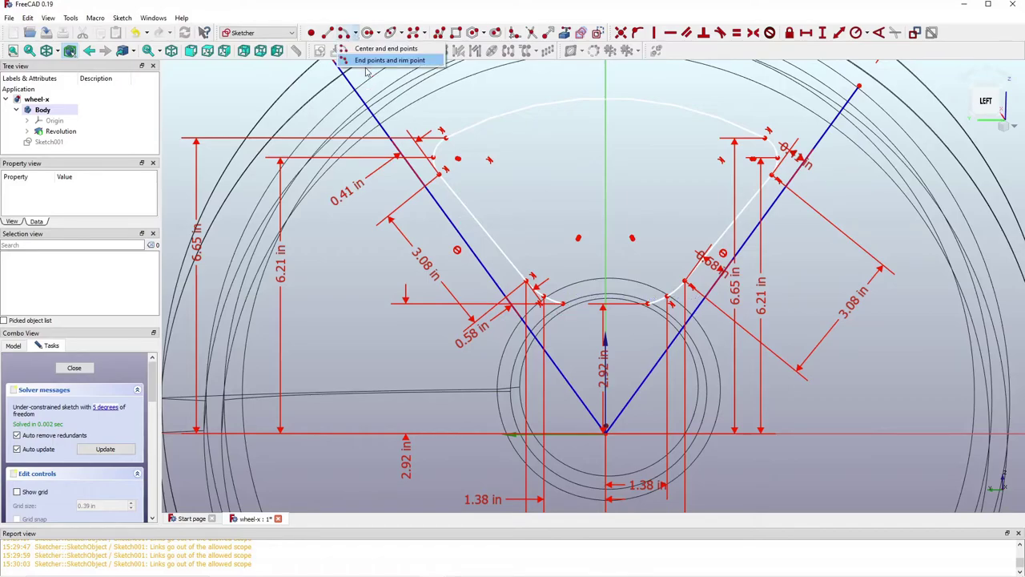
pyautogui.click(369, 62)
pyautogui.scroll(2, 575, 308)
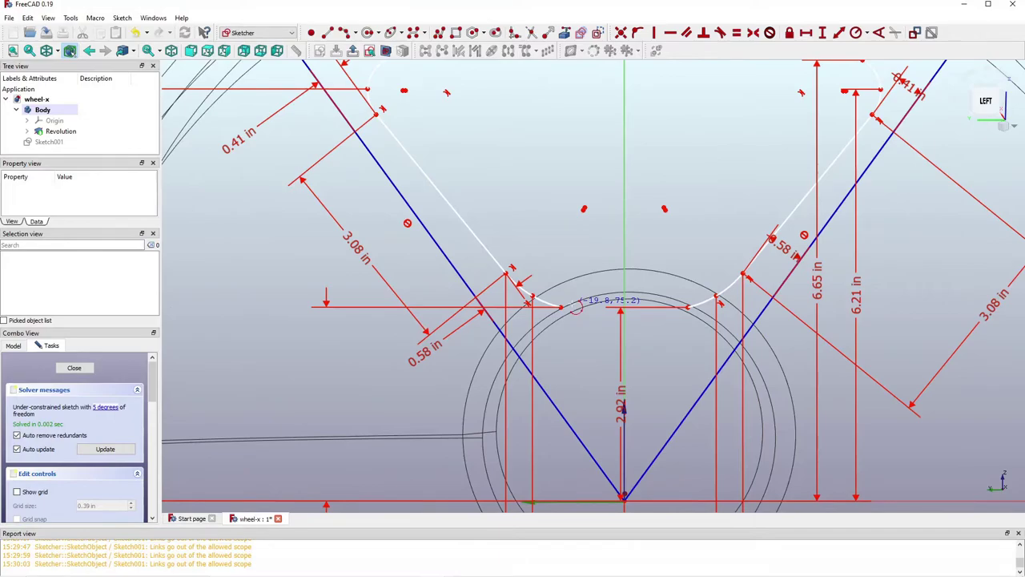
pyautogui.scroll(1, 575, 308)
pyautogui.click(559, 309)
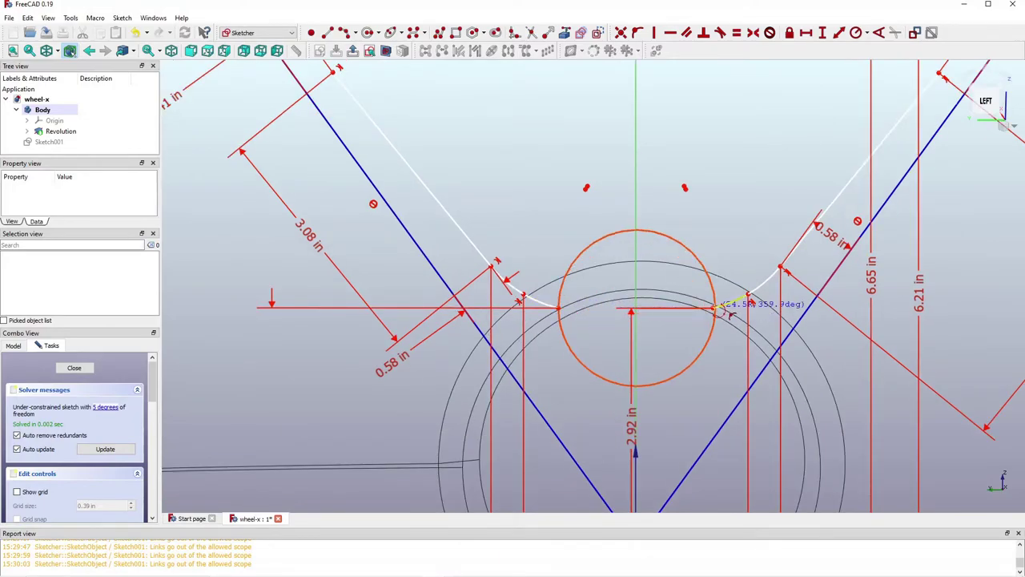
pyautogui.scroll(2, 715, 308)
pyautogui.click(713, 309)
pyautogui.scroll(2, 713, 308)
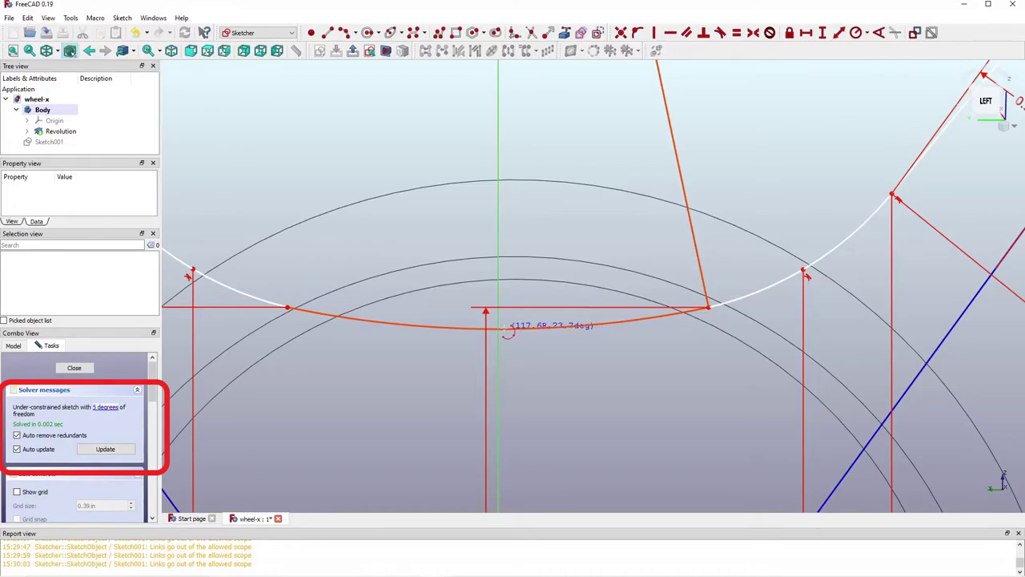
pyautogui.scroll(-4, 507, 330)
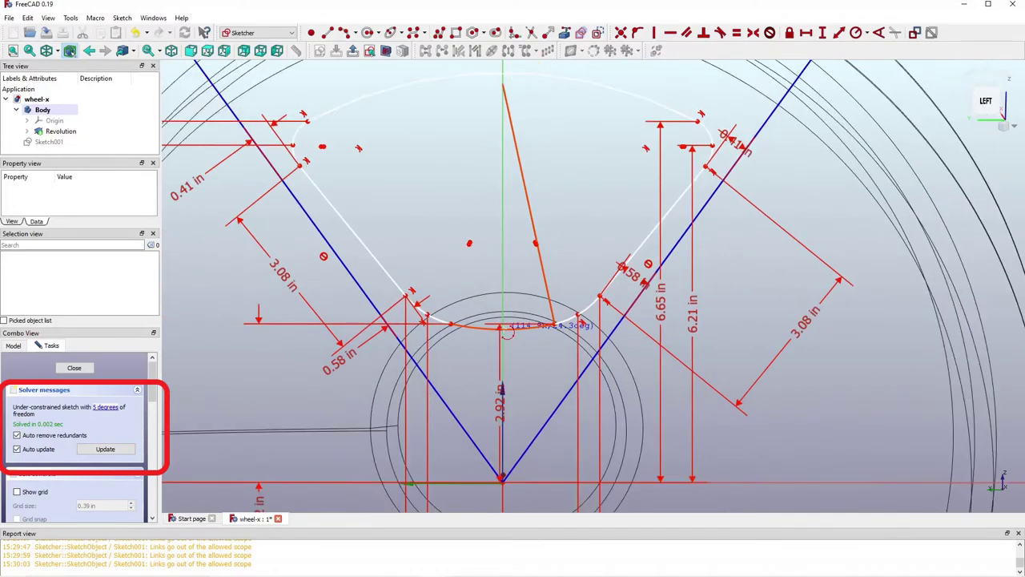
pyautogui.click(507, 329)
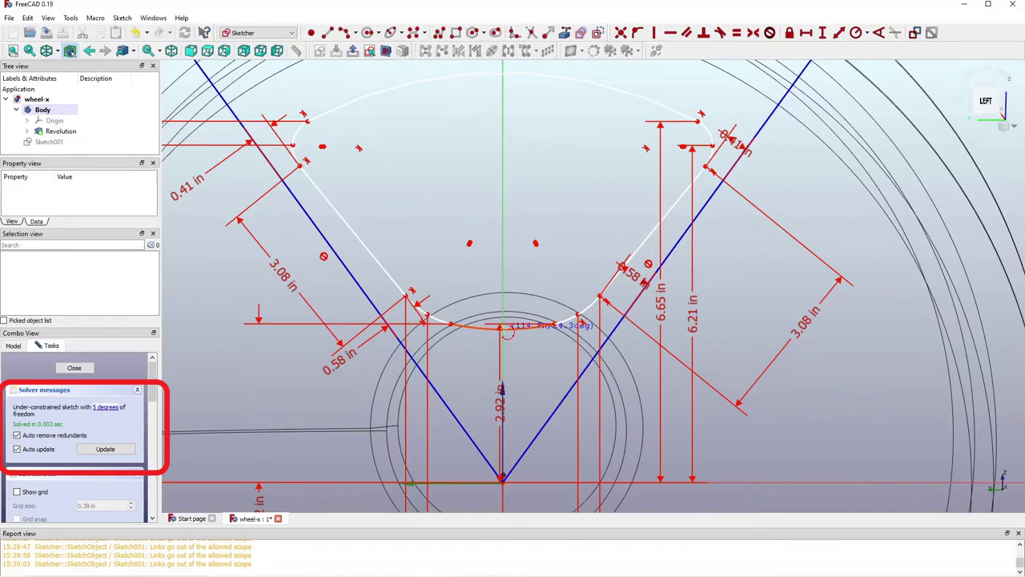
pyautogui.press('Escape')
# Step: Constrain the new bottom arc to its neighbouring edges
pyautogui.click(529, 327)
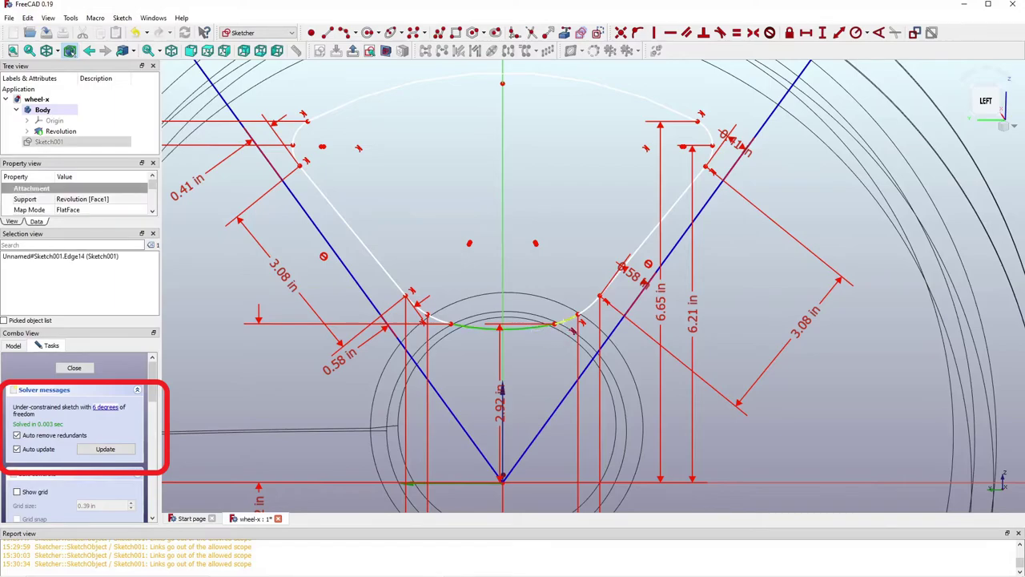
pyautogui.click(536, 362)
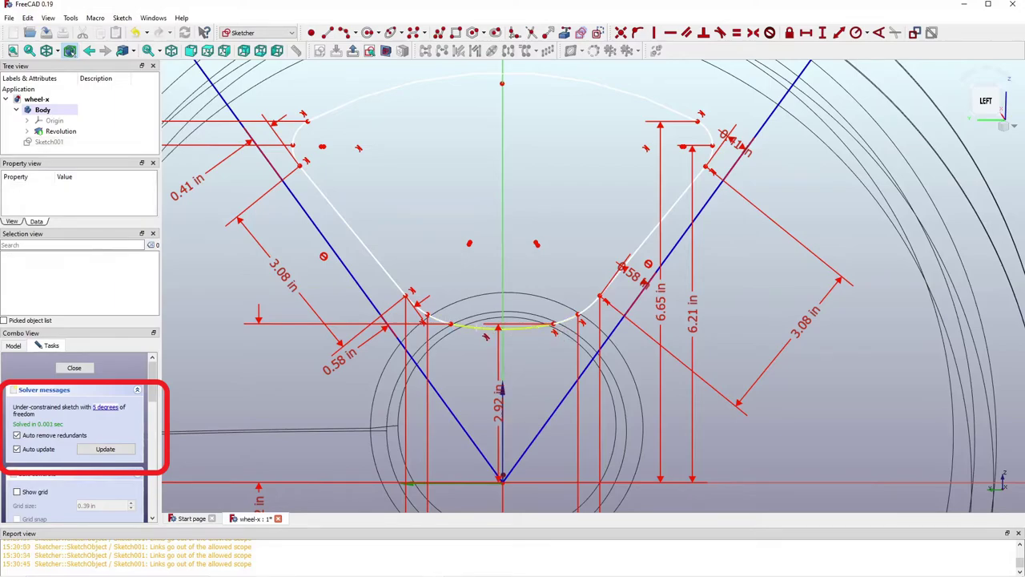
pyautogui.click(458, 328)
pyautogui.click(569, 253)
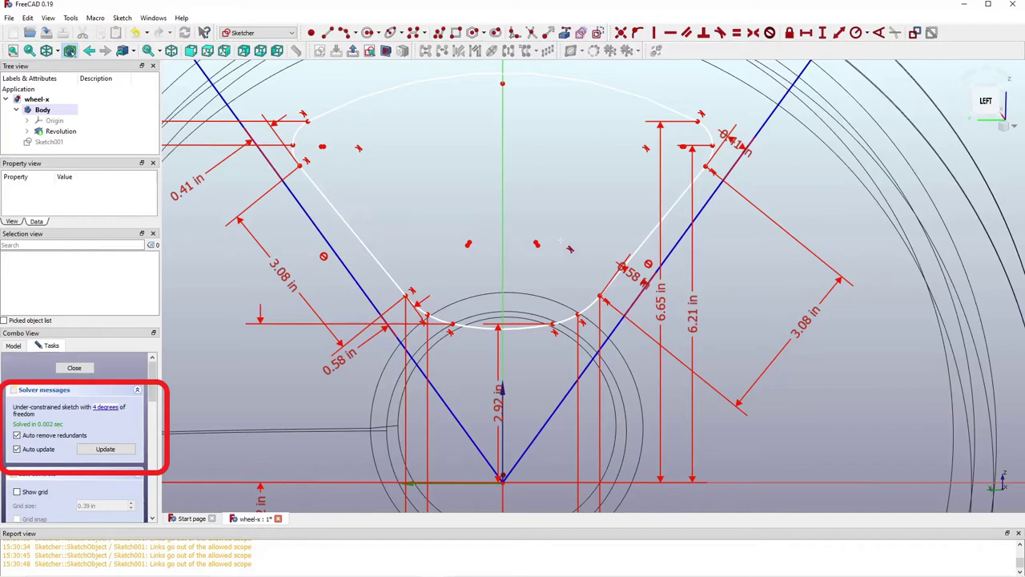
pyautogui.scroll(-2, 561, 238)
pyautogui.scroll(1, 530, 105)
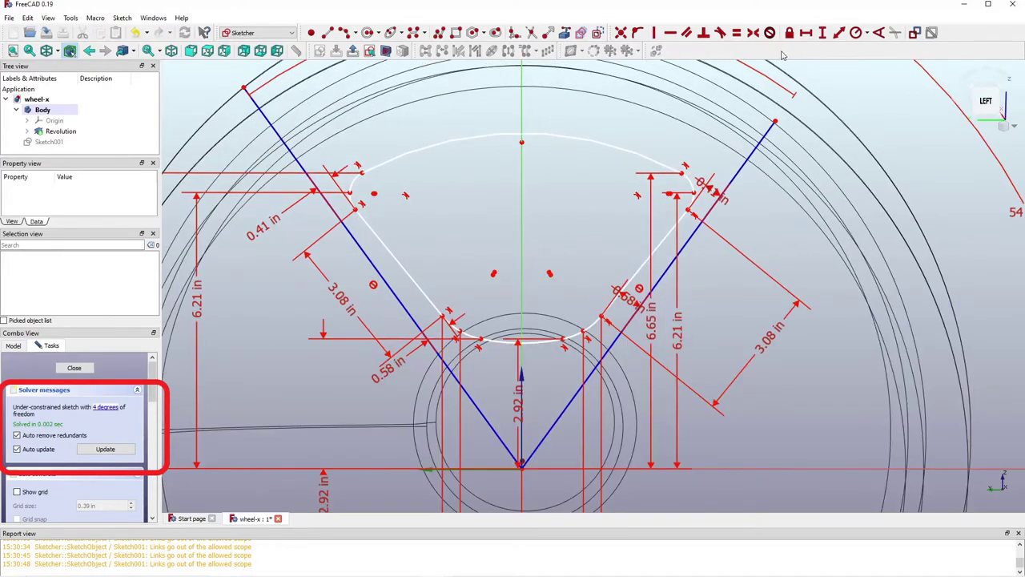
# Step: Give the top arc a 7.55 in radius and the bottom arc a 4.52 in radius
pyautogui.click(855, 32)
pyautogui.click(595, 147)
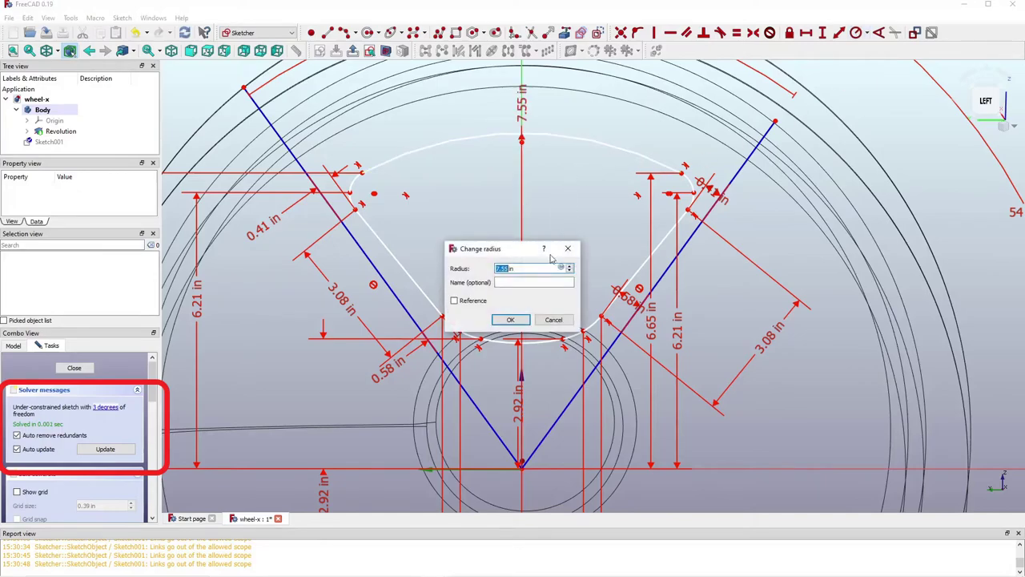
pyautogui.click(511, 320)
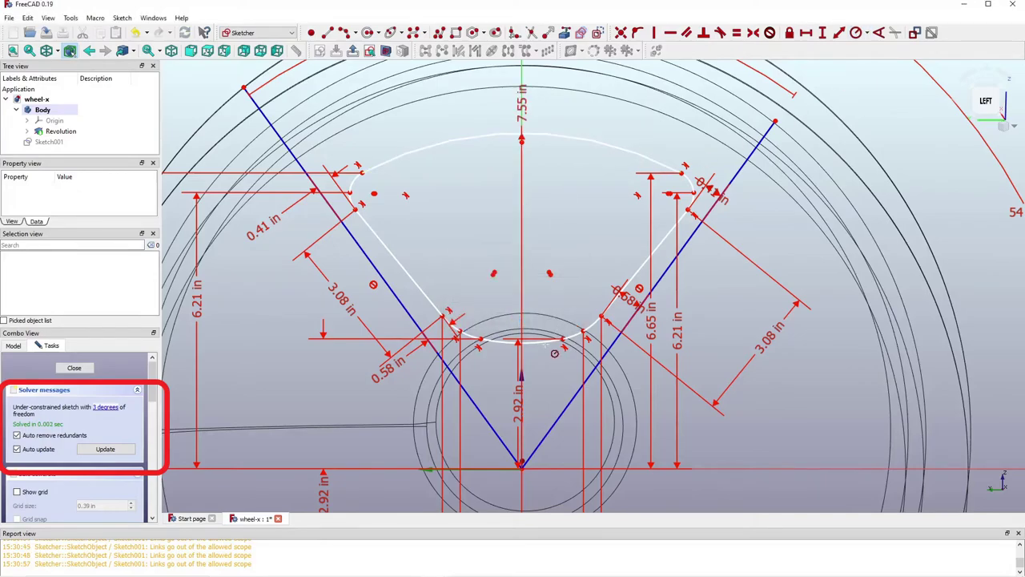
pyautogui.click(546, 342)
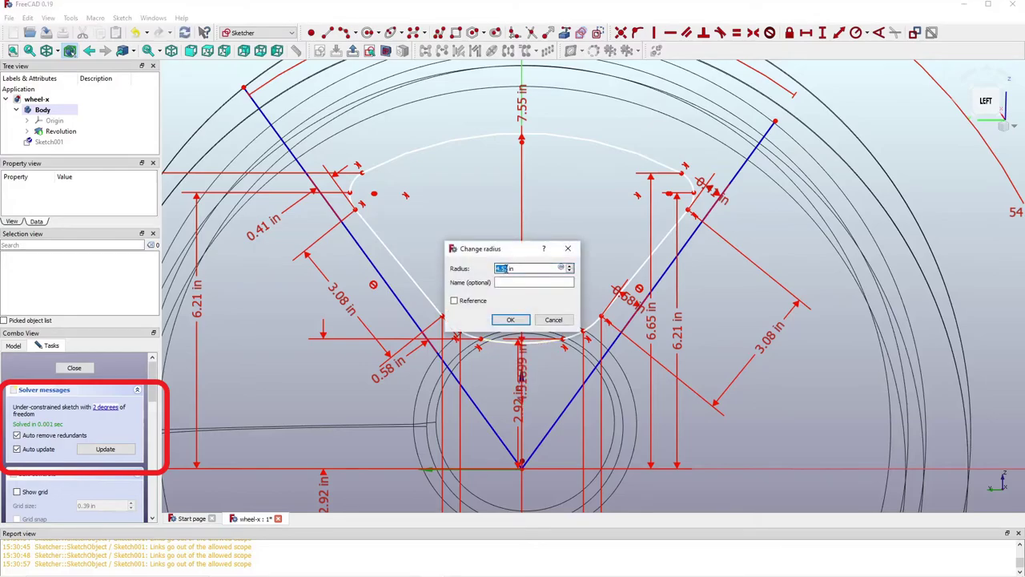
pyautogui.click(510, 319)
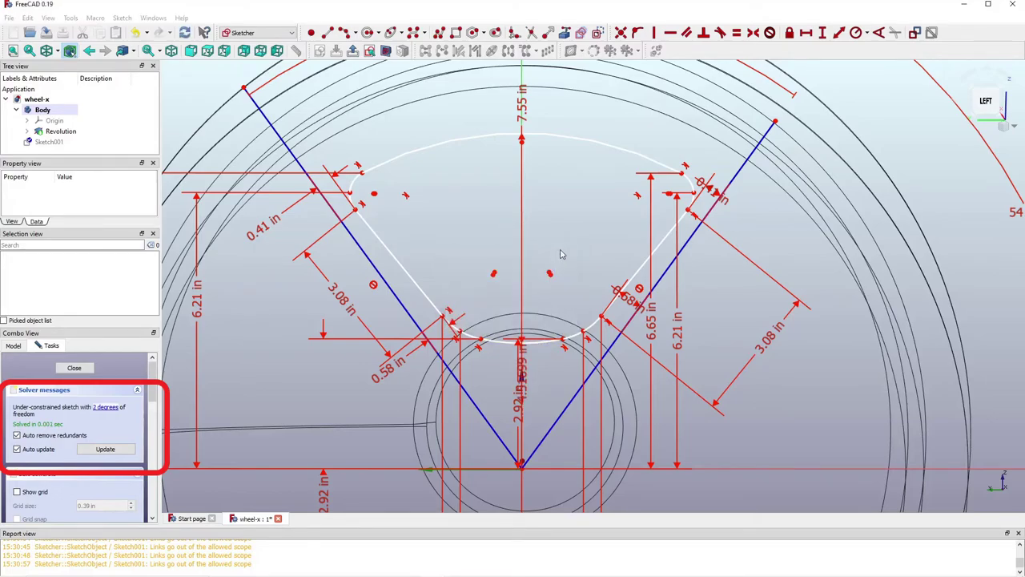
# Step: Leave the radius tool and highlight the sketch elements that are still free
pyautogui.scroll(-1, 592, 220)
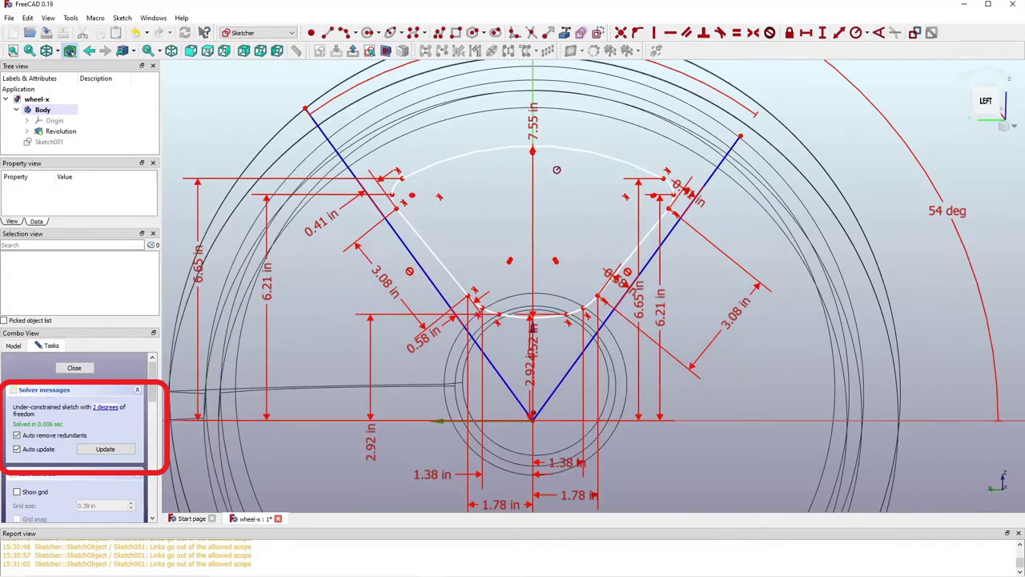
pyautogui.press('Escape')
pyautogui.click(106, 408)
pyautogui.scroll(1, 550, 274)
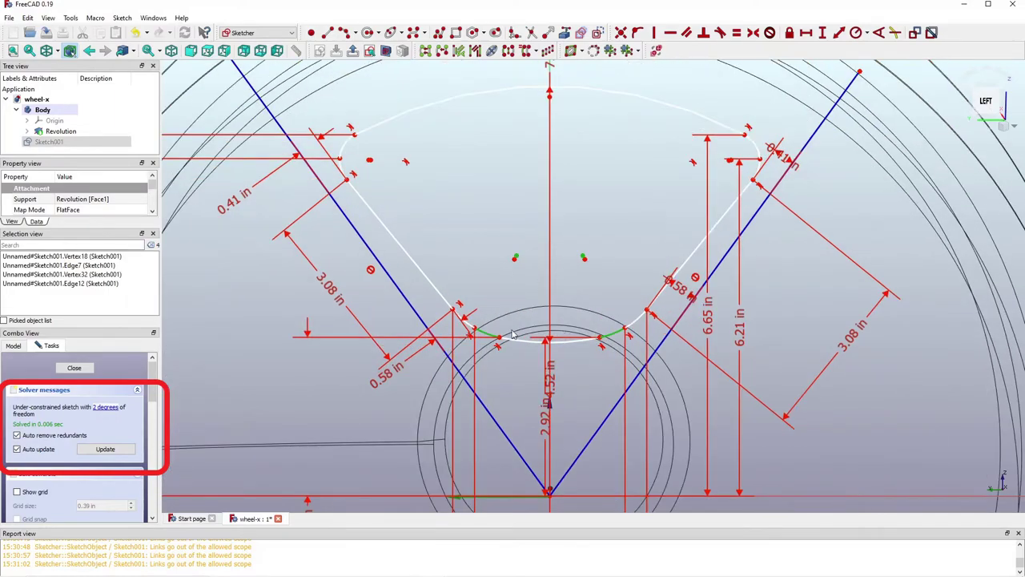
pyautogui.scroll(-3, 602, 334)
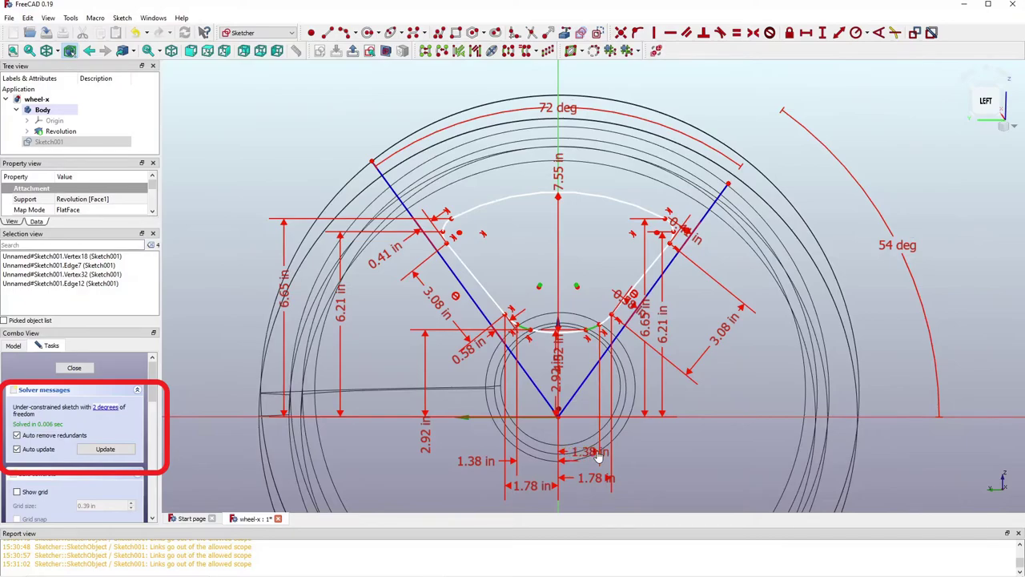
# Step: Drag the 1.38 in, 1.78 in and 2.92 in dimension labels to the right of the V
pyautogui.moveTo(687, 464); pyautogui.dragTo(749, 466)
pyautogui.moveTo(594, 474); pyautogui.dragTo(721, 496)
pyautogui.scroll(5, 556, 331)
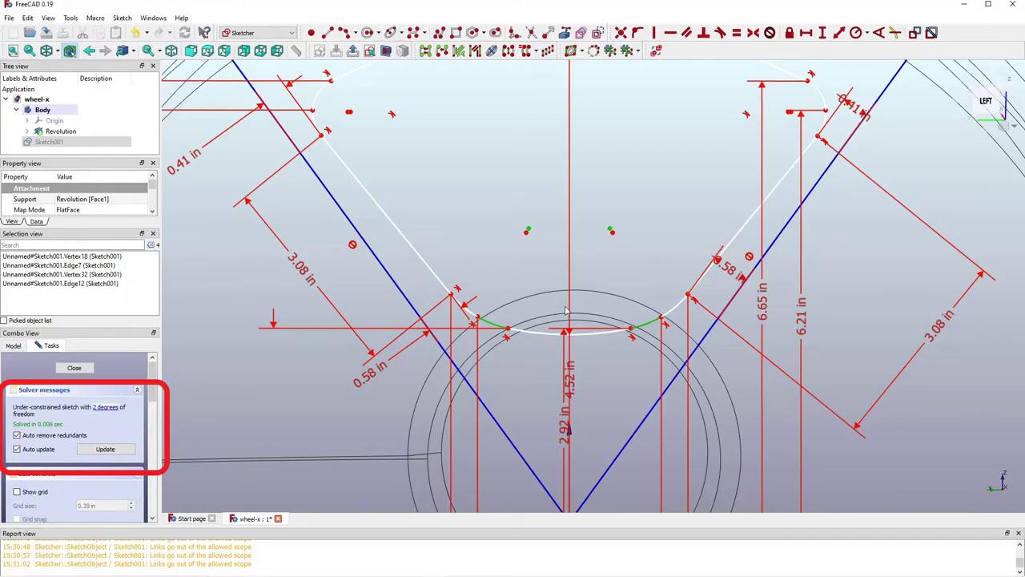
pyautogui.scroll(-5, 516, 298)
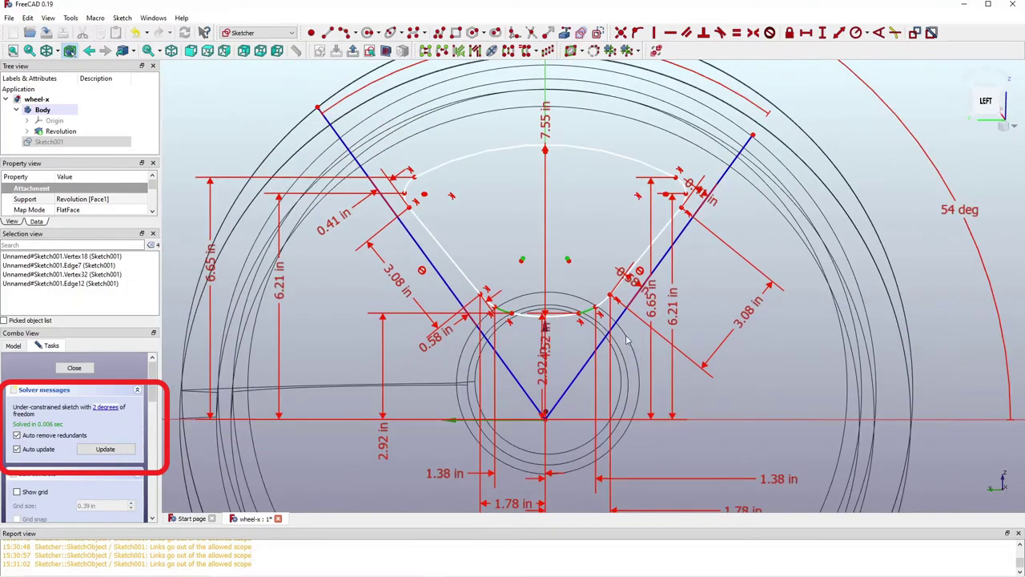
pyautogui.scroll(1, 619, 320)
pyautogui.scroll(1, 565, 320)
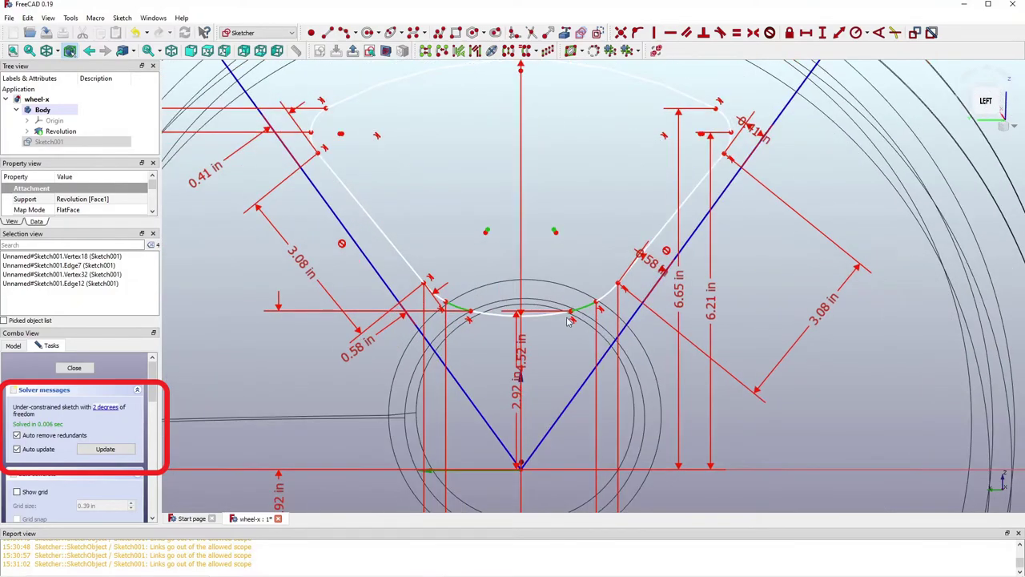
pyautogui.scroll(-1, 472, 319)
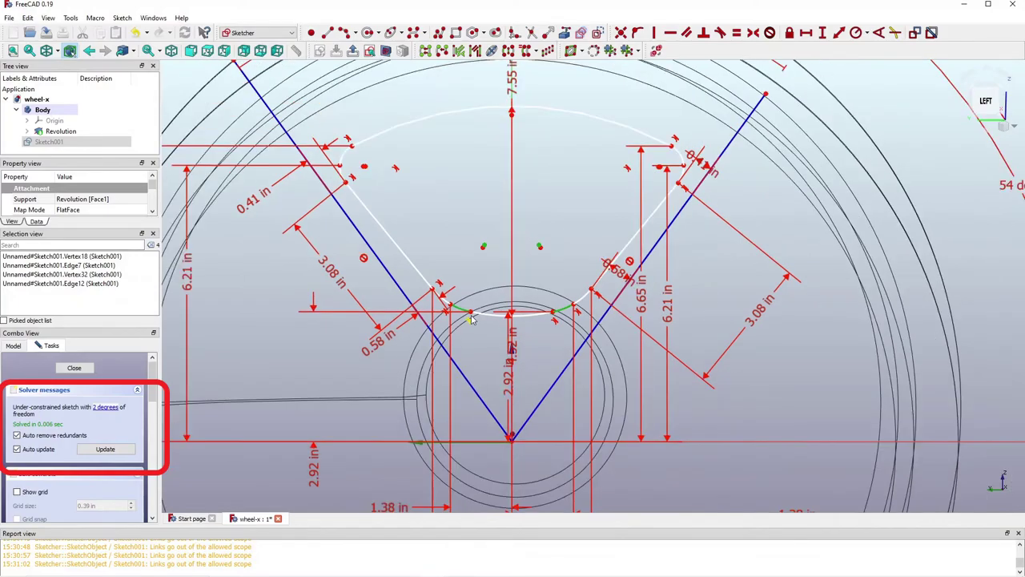
pyautogui.scroll(-2, 541, 331)
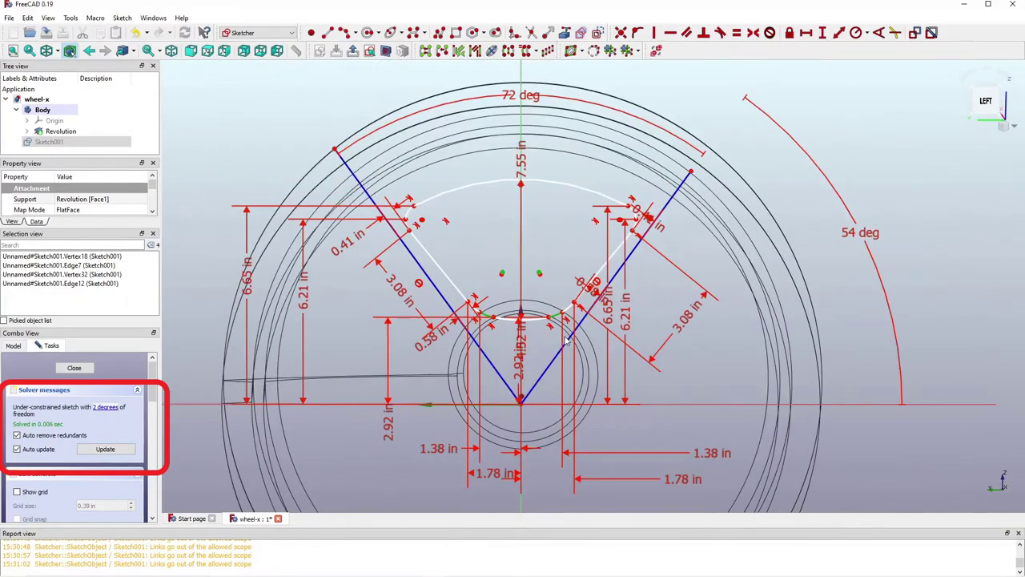
pyautogui.scroll(1, 525, 462)
pyautogui.scroll(1, 535, 454)
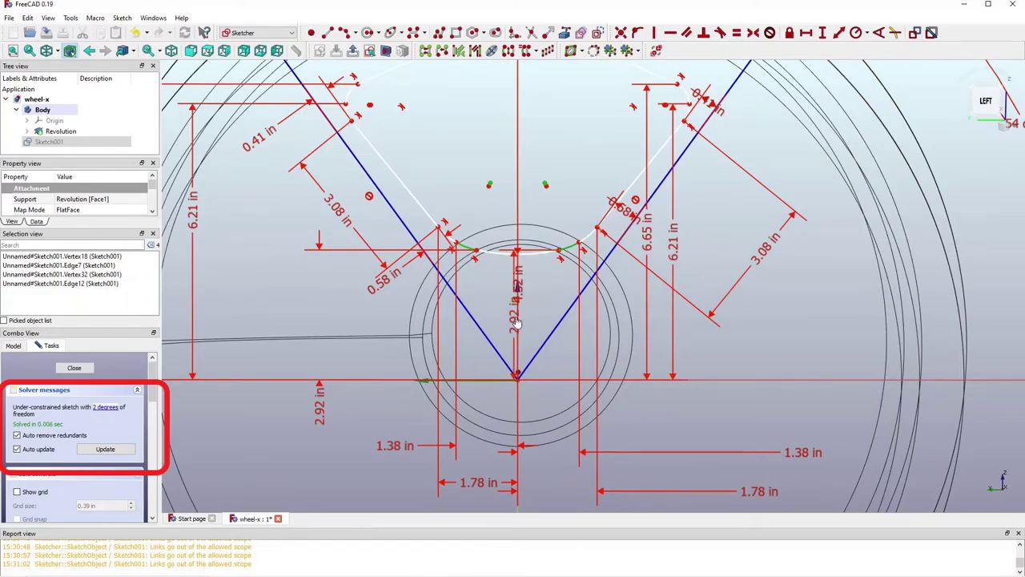
pyautogui.moveTo(517, 324); pyautogui.dragTo(616, 418)
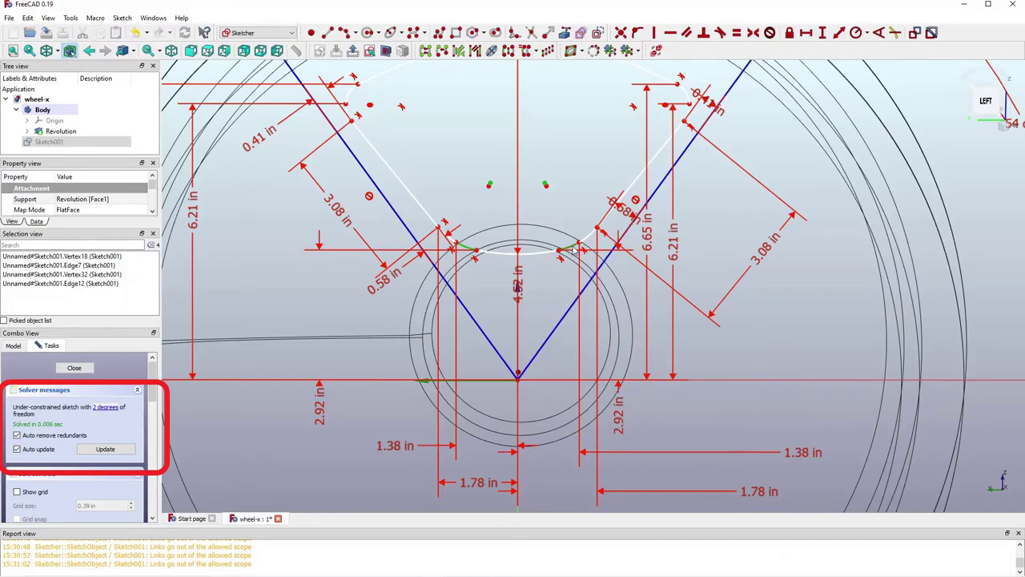
pyautogui.scroll(2, 575, 251)
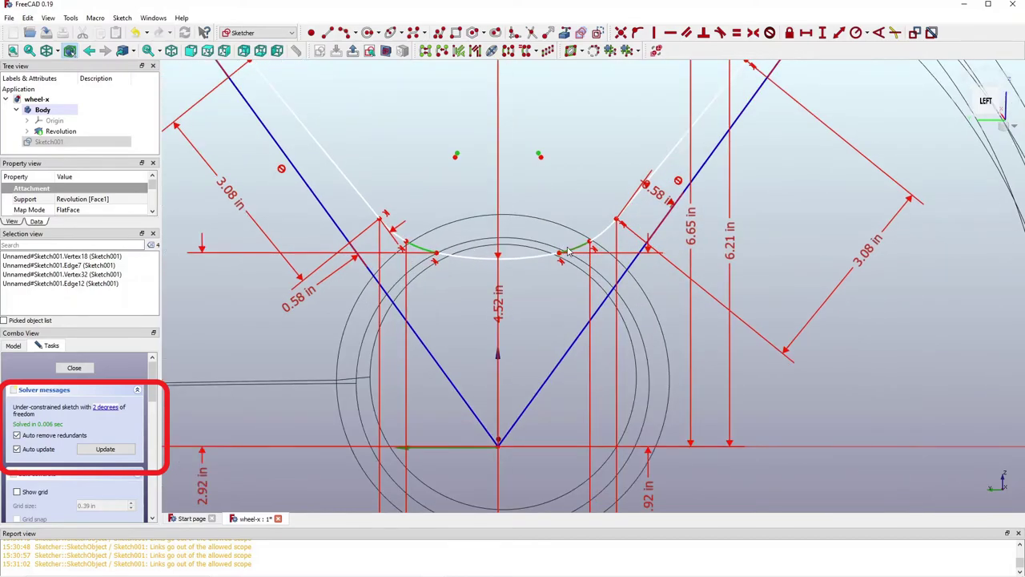
pyautogui.scroll(1, 583, 261)
pyautogui.scroll(-1, 583, 260)
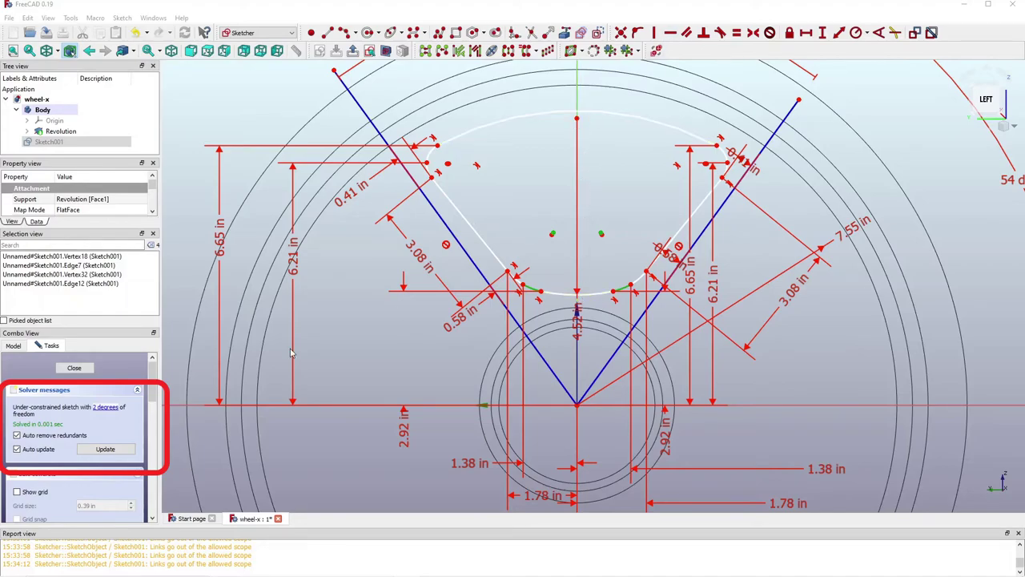
# Step: Fix the vertex at the top of the axis onto the top arc
pyautogui.click(621, 158)
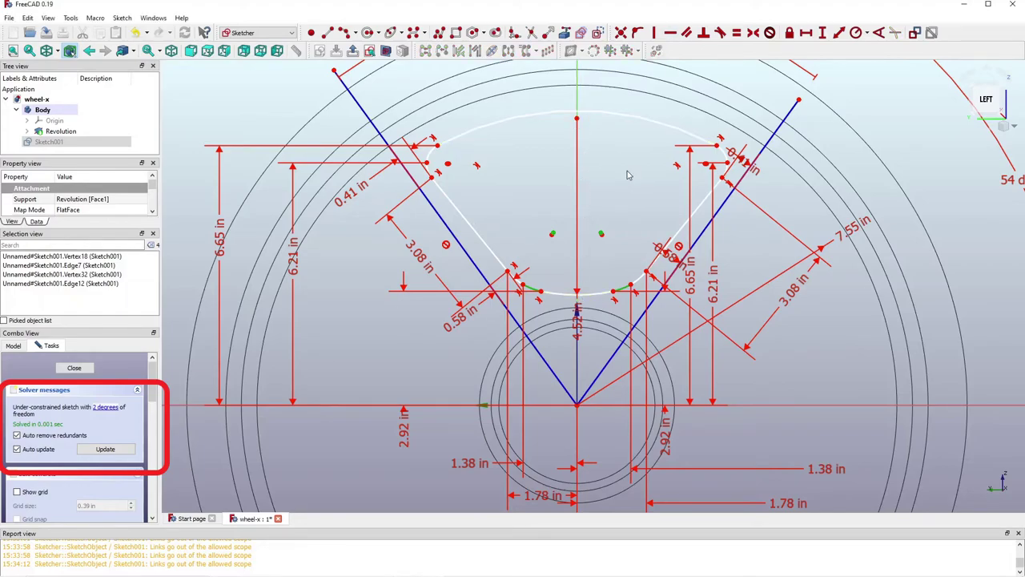
pyautogui.click(577, 119)
pyautogui.click(586, 117)
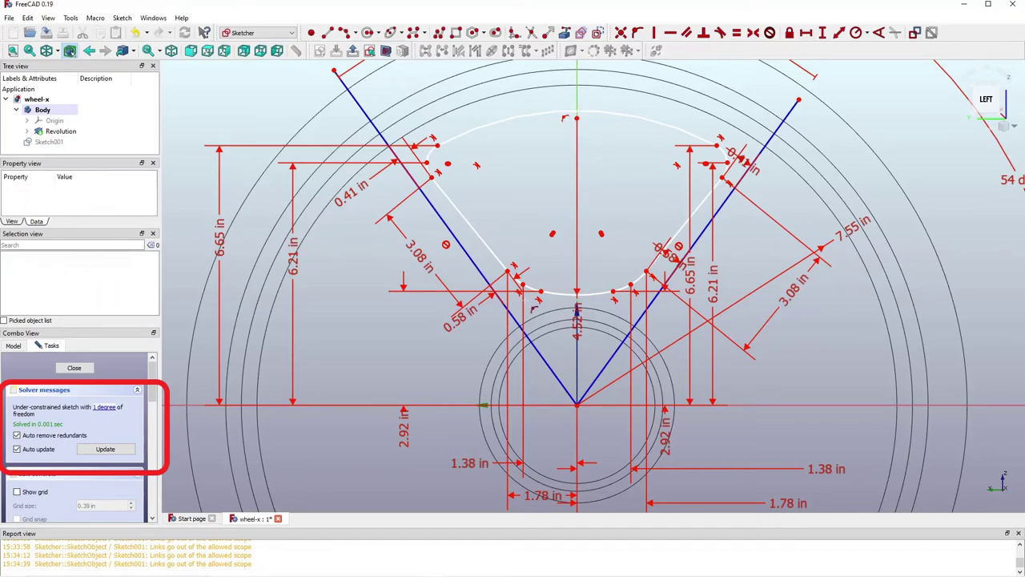
# Step: Add a 0.92 in horizontal distance from the origin to the gap, then close the sketch
pyautogui.click(104, 408)
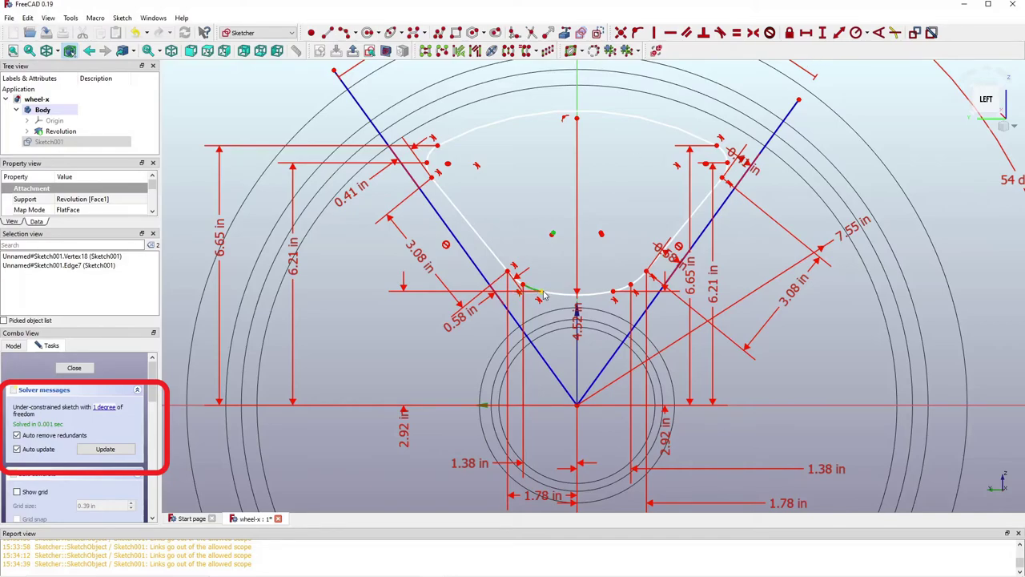
pyautogui.click(807, 33)
pyautogui.click(591, 307)
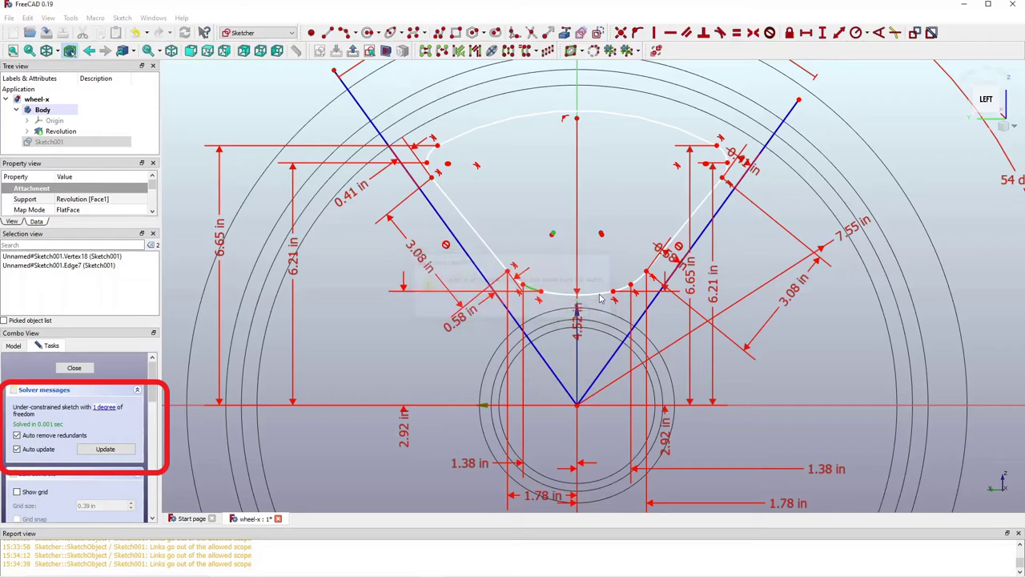
pyautogui.click(595, 215)
pyautogui.click(806, 34)
pyautogui.click(541, 292)
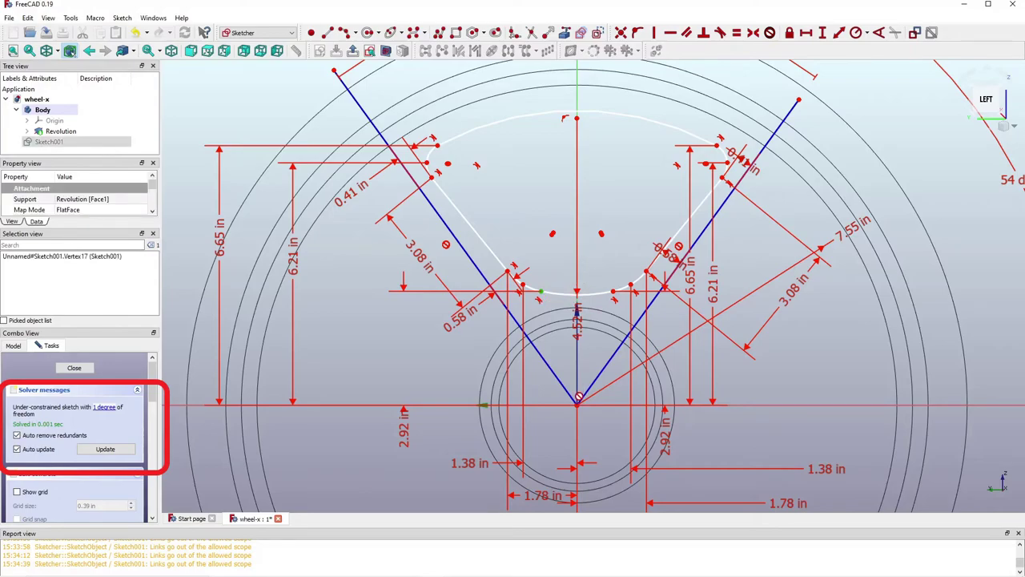
pyautogui.click(579, 398)
pyautogui.click(646, 468)
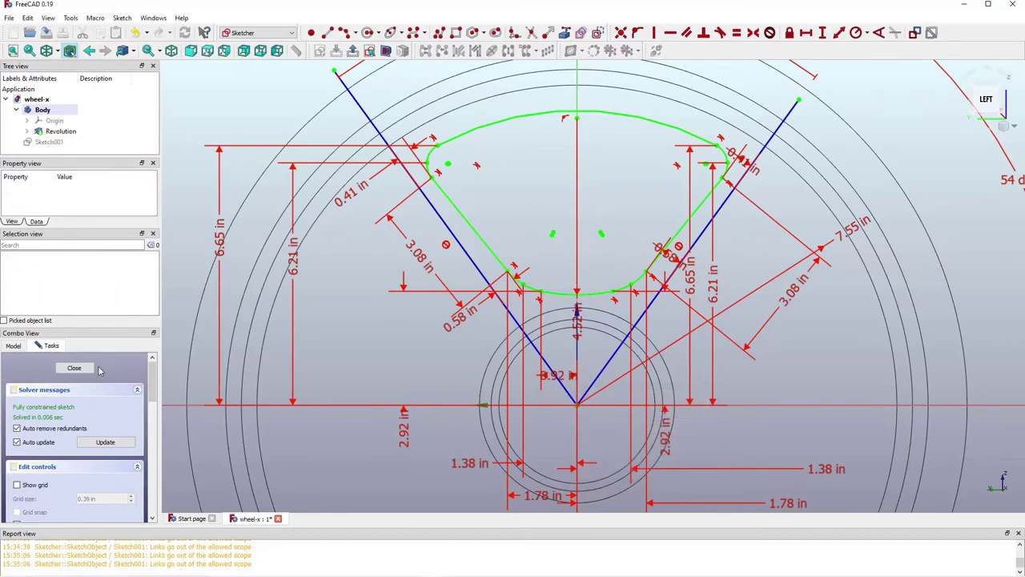
pyautogui.click(81, 369)
# Step: Save the wheel-x document via File > Save and view the wheel axonometrically
pyautogui.moveTo(617, 230); pyautogui.dragTo(712, 222, button='middle')
pyautogui.click(8, 18)
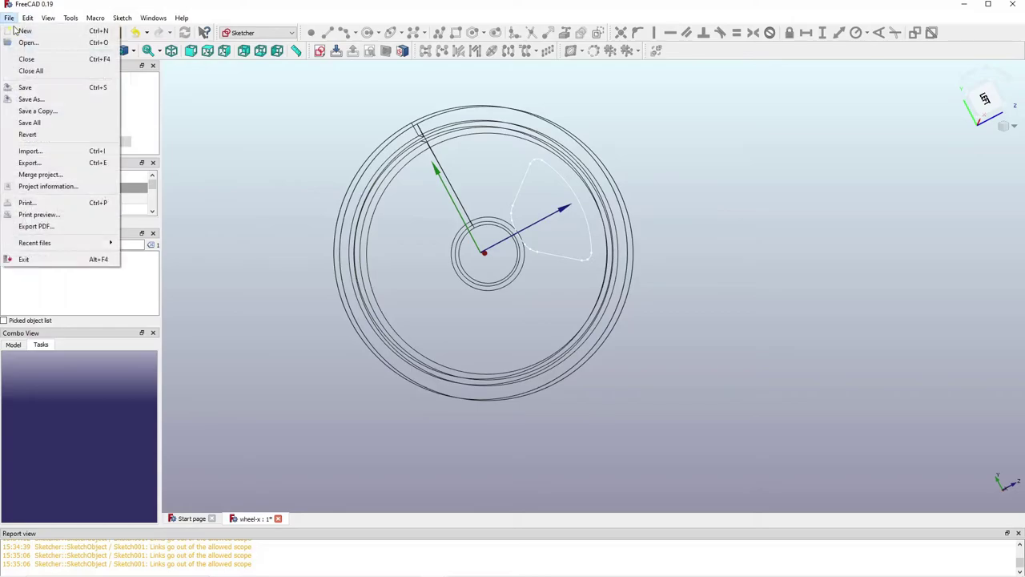
pyautogui.click(25, 87)
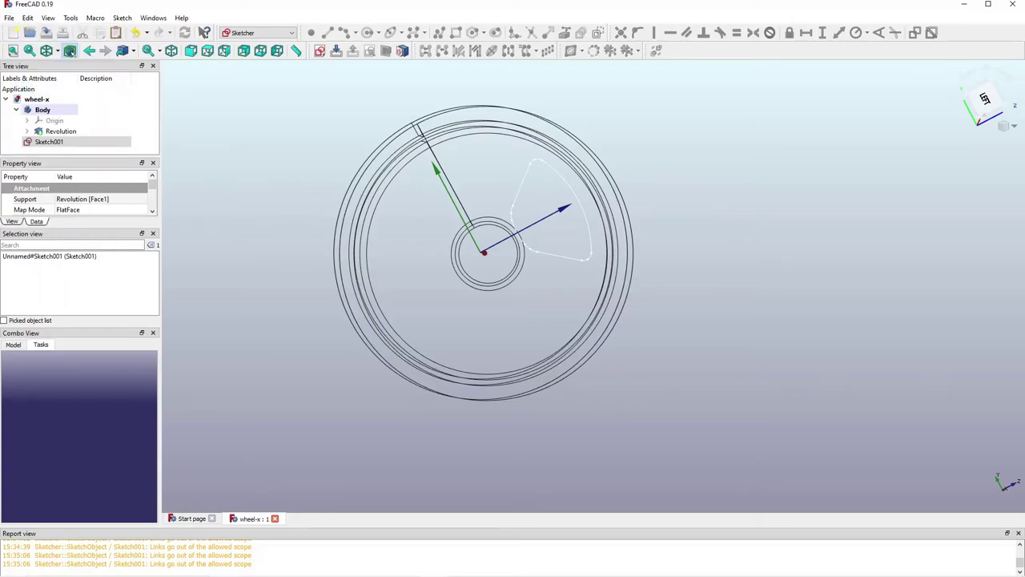
pyautogui.press('0')
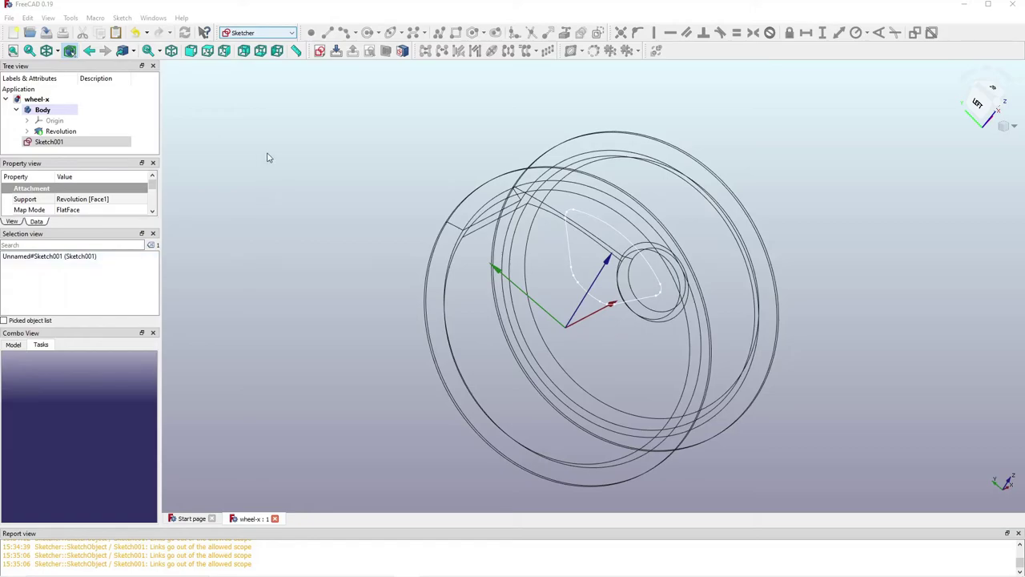
# Step: Switch to the Part Design workbench and create a Pocket from Sketch001, the spoke-gap sketch
pyautogui.click(292, 33)
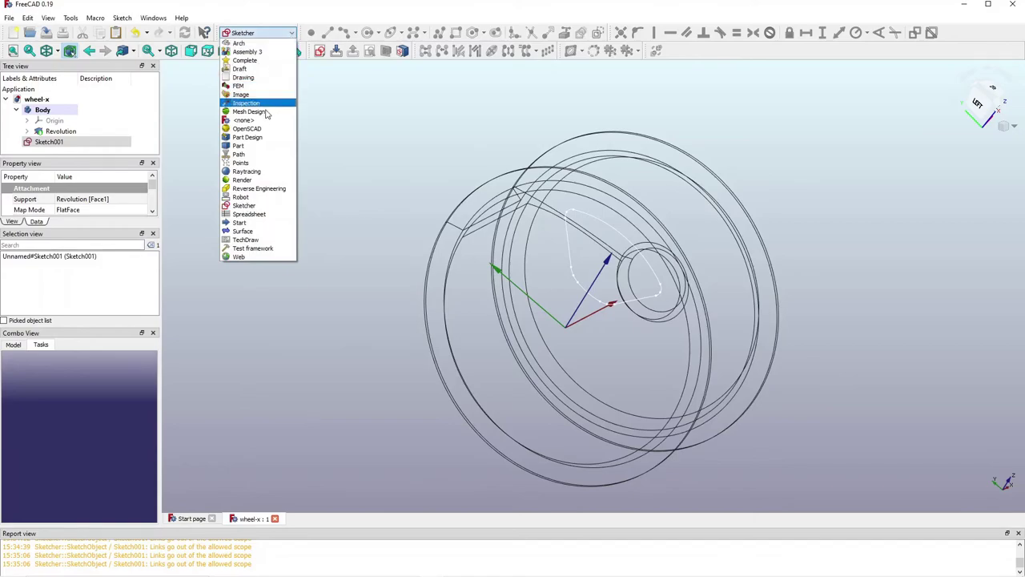
pyautogui.click(255, 138)
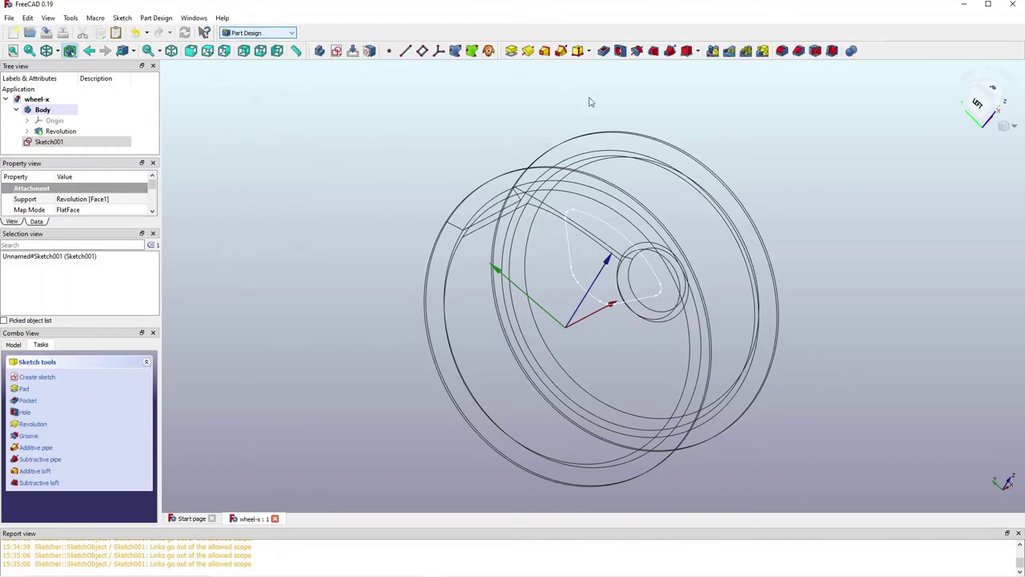
pyautogui.click(604, 50)
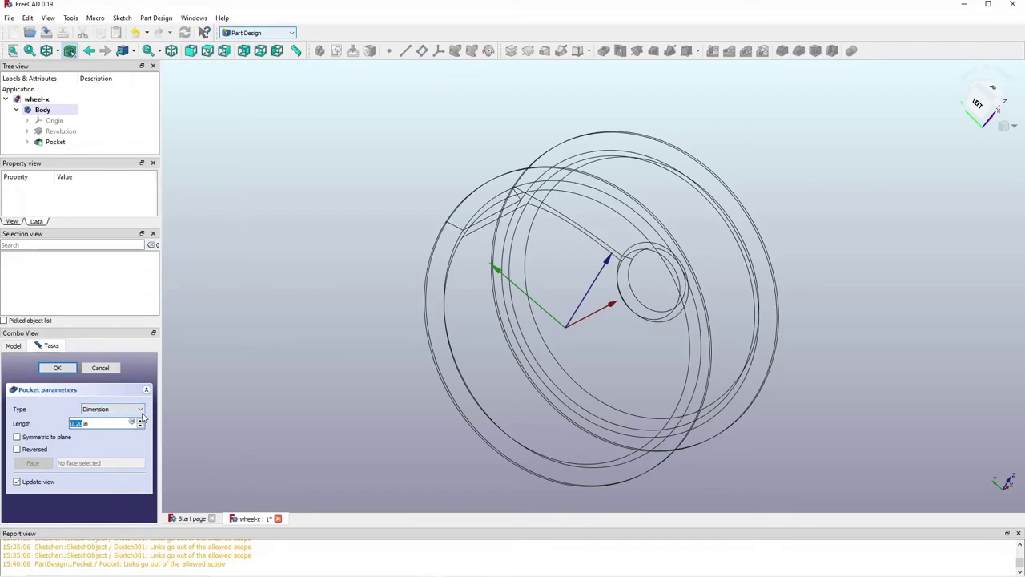
# Step: Set the pocket type to Through all so the spoke gap cuts completely through the wheel
pyautogui.moveTo(457, 297); pyautogui.dragTo(450, 280, button='middle')
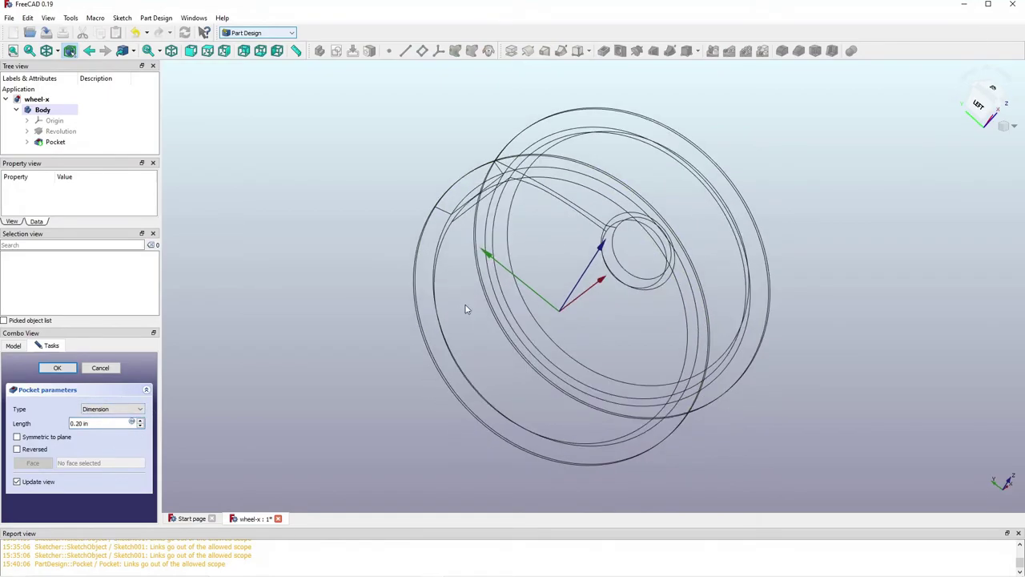
pyautogui.click(140, 410)
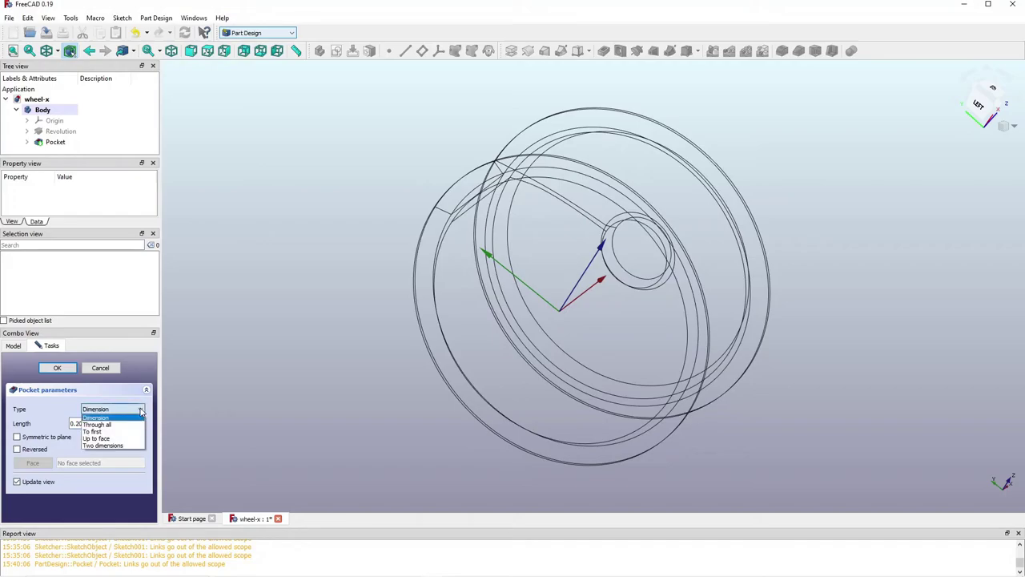
pyautogui.click(138, 417)
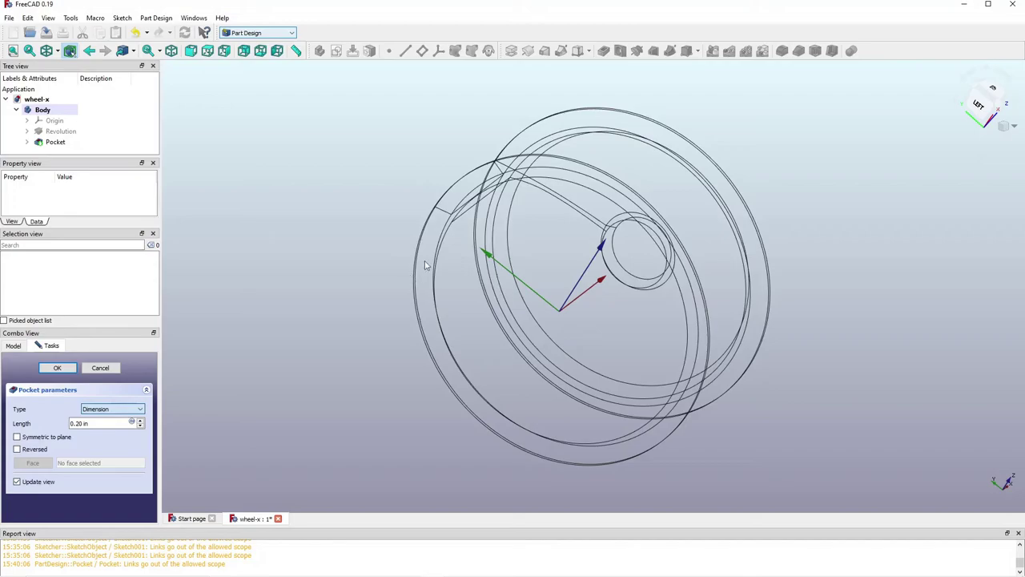
pyautogui.press('Down')
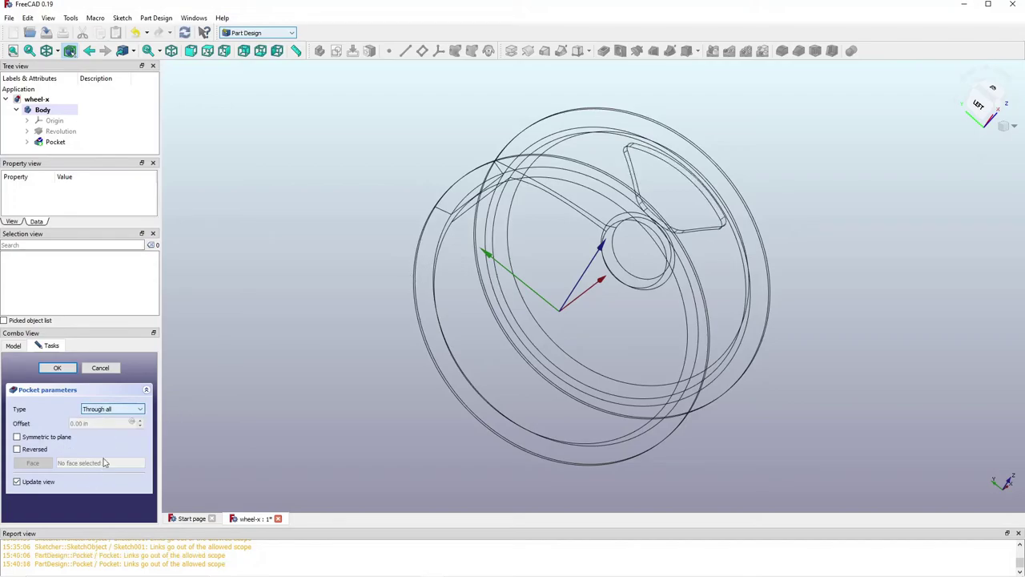
pyautogui.moveTo(697, 212); pyautogui.dragTo(660, 213, button='middle')
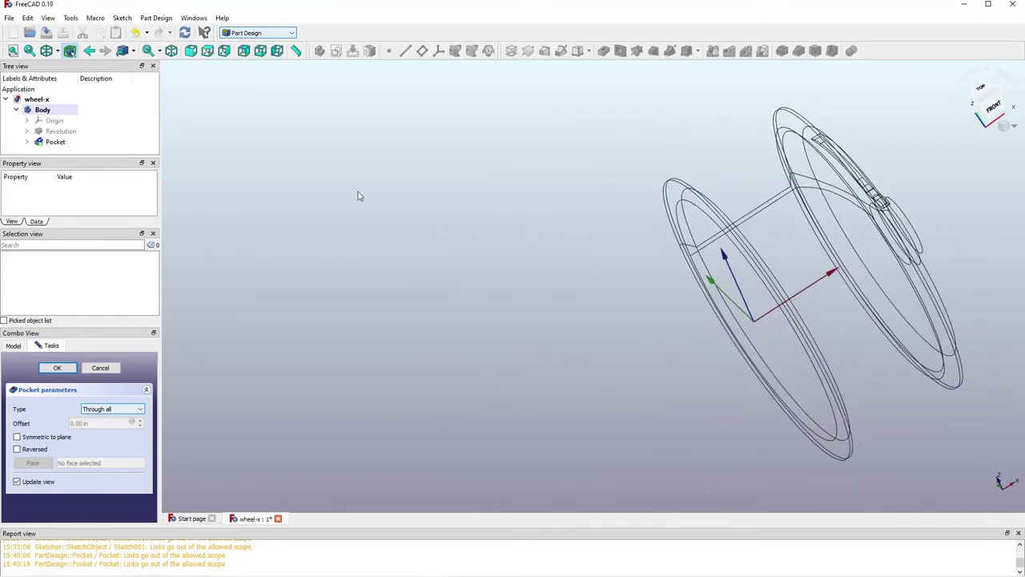
# Step: Switch the draw style to Shaded and orbit the fitted wheel to inspect the spoke gap
pyautogui.click(57, 51)
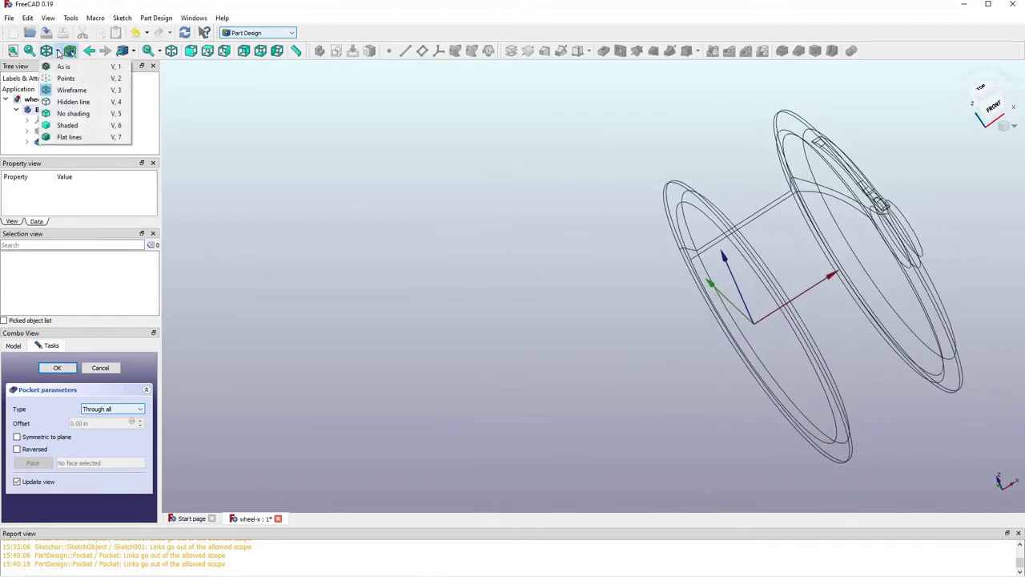
pyautogui.click(67, 125)
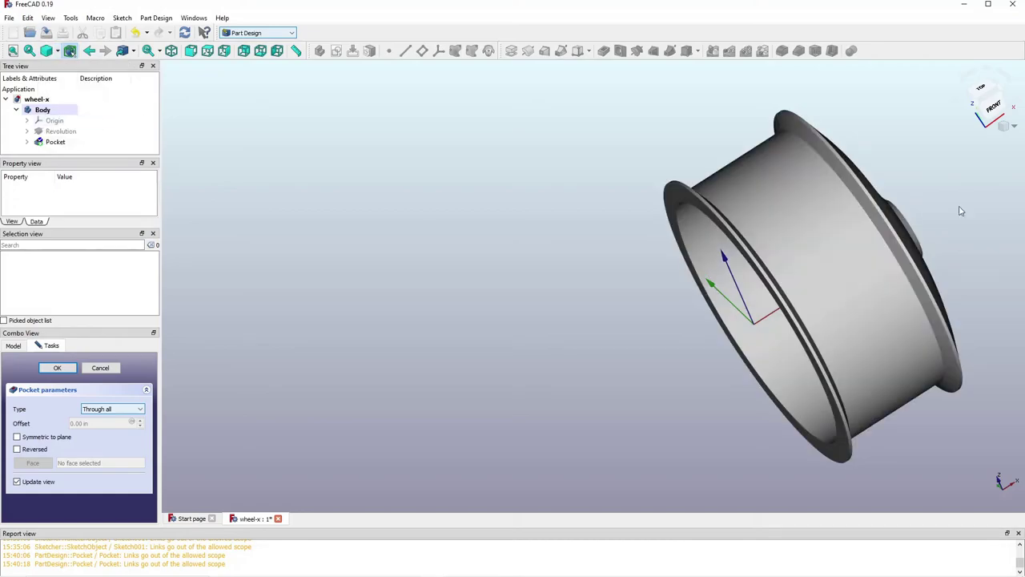
pyautogui.moveTo(1024, 245); pyautogui.dragTo(794, 222, button='middle')
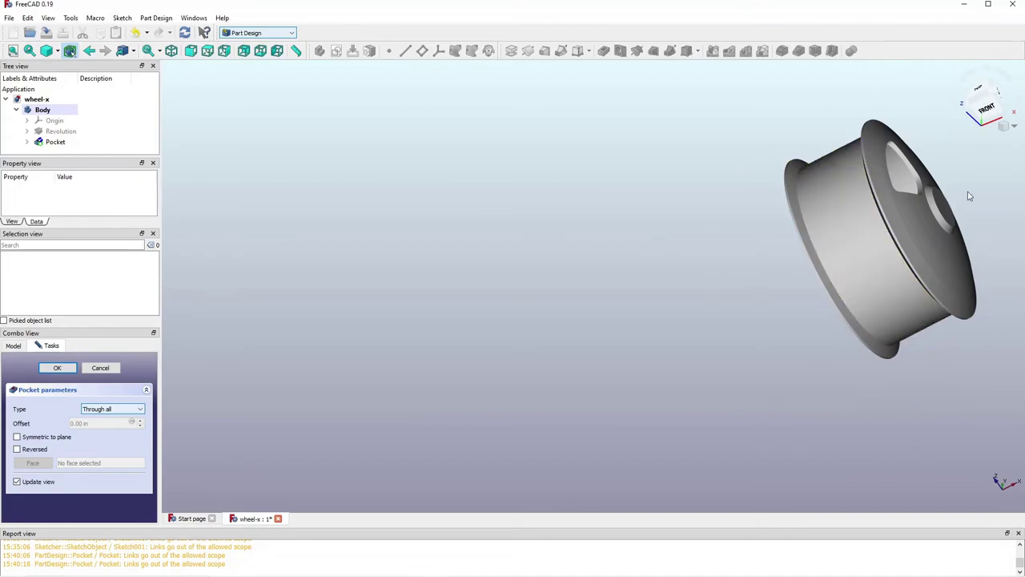
pyautogui.press('v')
pyautogui.press('f')
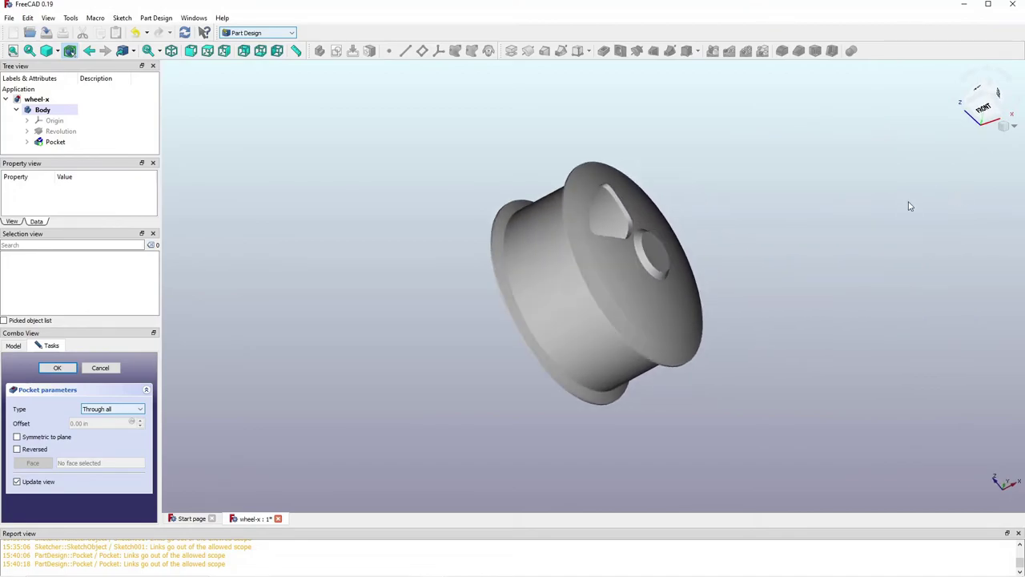
pyautogui.moveTo(900, 208); pyautogui.dragTo(745, 227, button='middle')
pyautogui.moveTo(746, 222); pyautogui.dragTo(633, 249, button='middle')
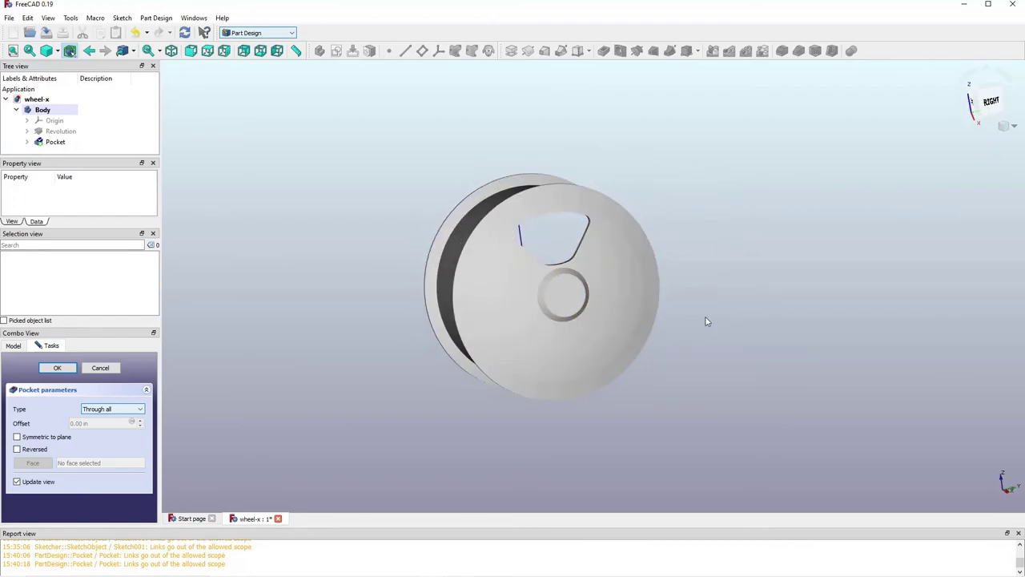
pyautogui.moveTo(707, 321); pyautogui.dragTo(707, 309, button='middle')
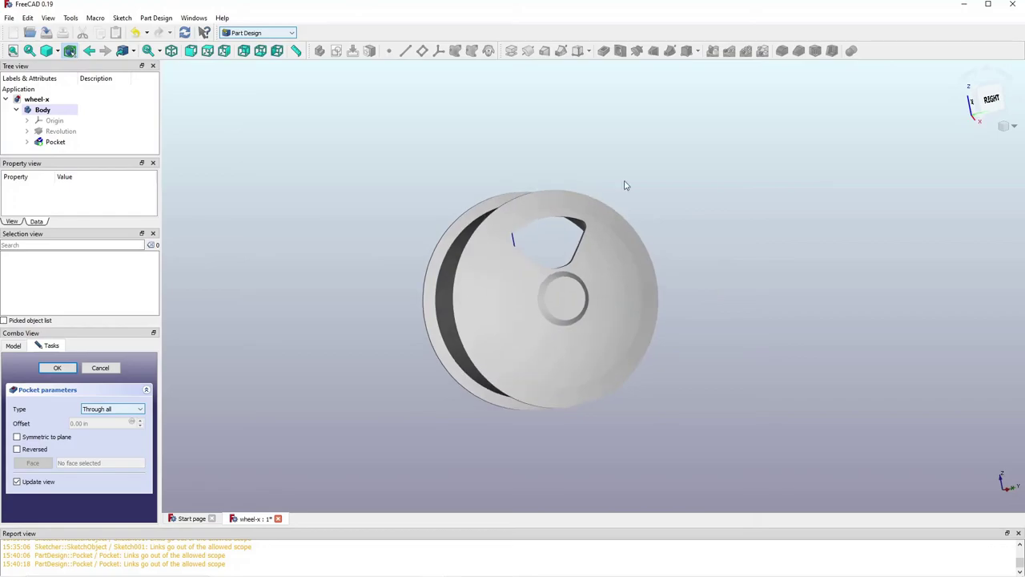
# Step: Return the draw style to No shading and orbit the wheel once more
pyautogui.click(58, 50)
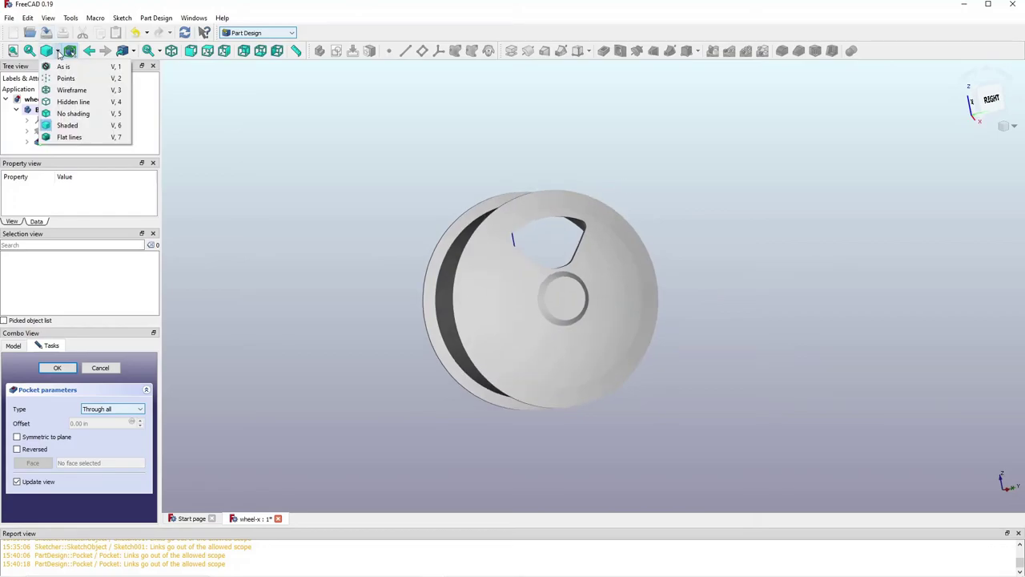
pyautogui.click(76, 117)
pyautogui.moveTo(657, 293)
pyautogui.mouseDown(button='middle')
pyautogui.moveTo(623, 321)
pyautogui.moveTo(652, 309)
pyautogui.mouseUp(button='middle')
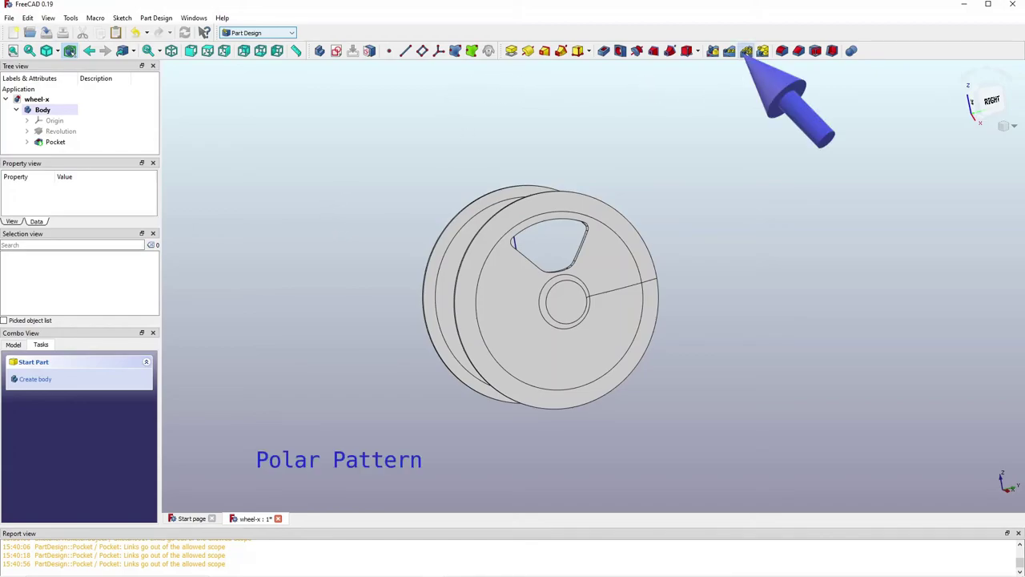
# Step: Start a PolarPattern and select Pocket (Valid) as the feature to repeat
pyautogui.click(745, 50)
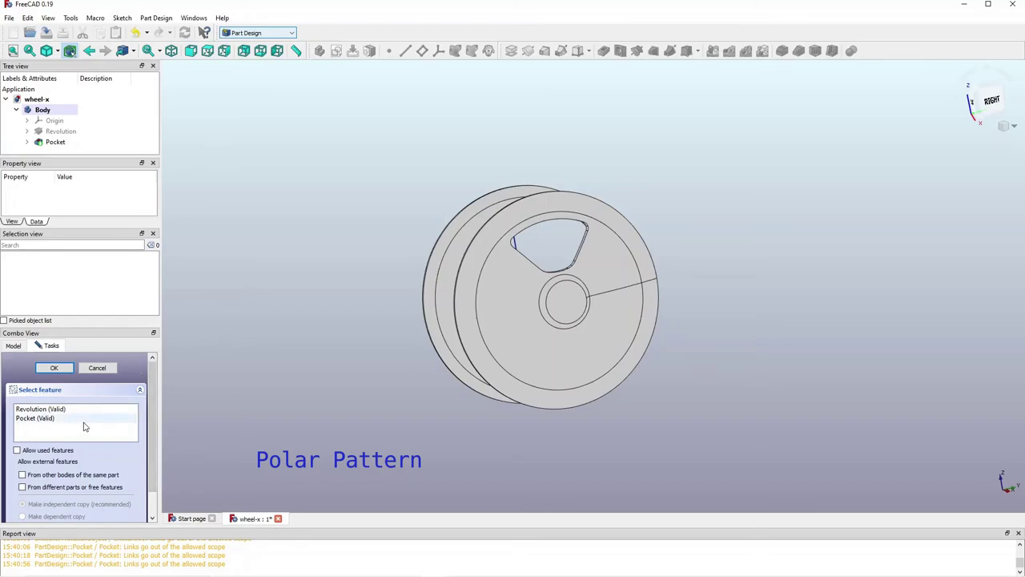
pyautogui.click(49, 418)
pyautogui.scroll(-1, 140, 385)
pyautogui.scroll(1, 141, 387)
pyautogui.scroll(-1, 141, 388)
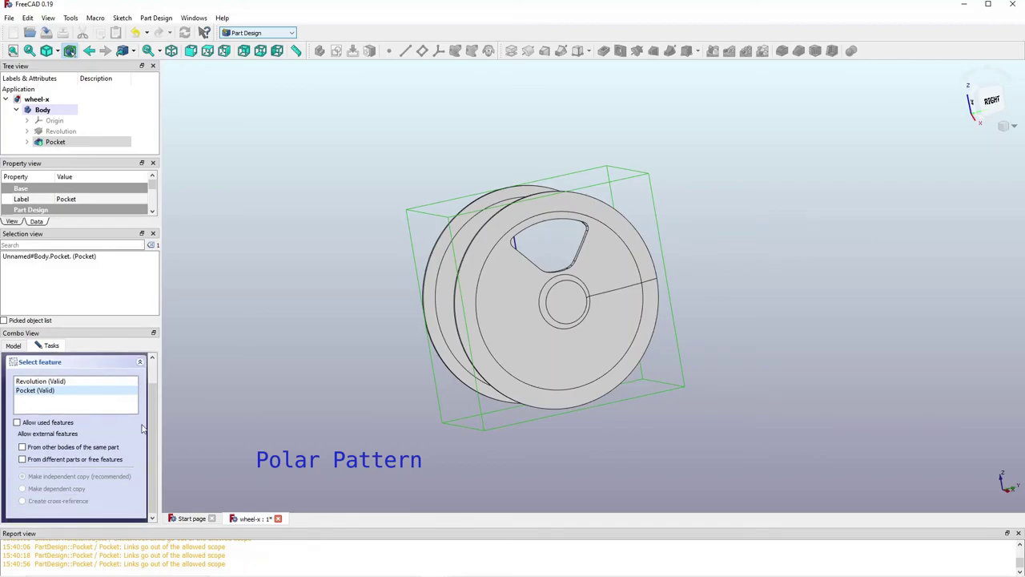
pyautogui.scroll(1, 153, 381)
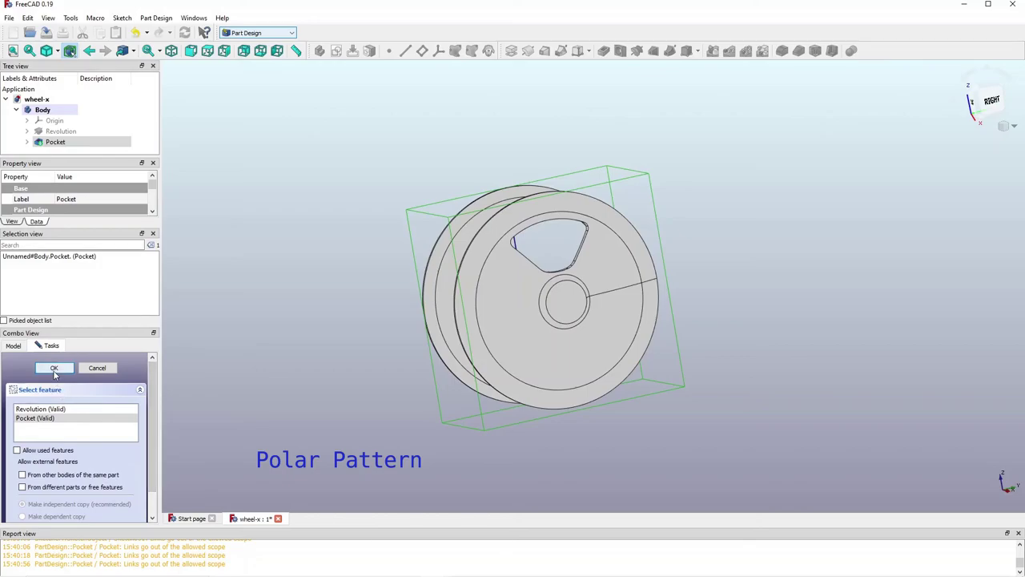
pyautogui.click(54, 369)
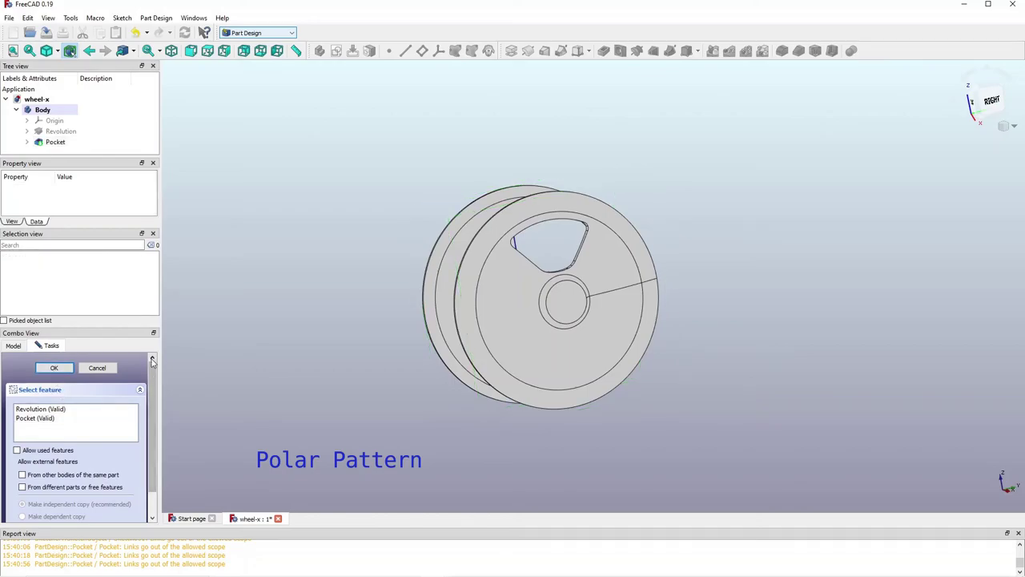
pyautogui.click(85, 420)
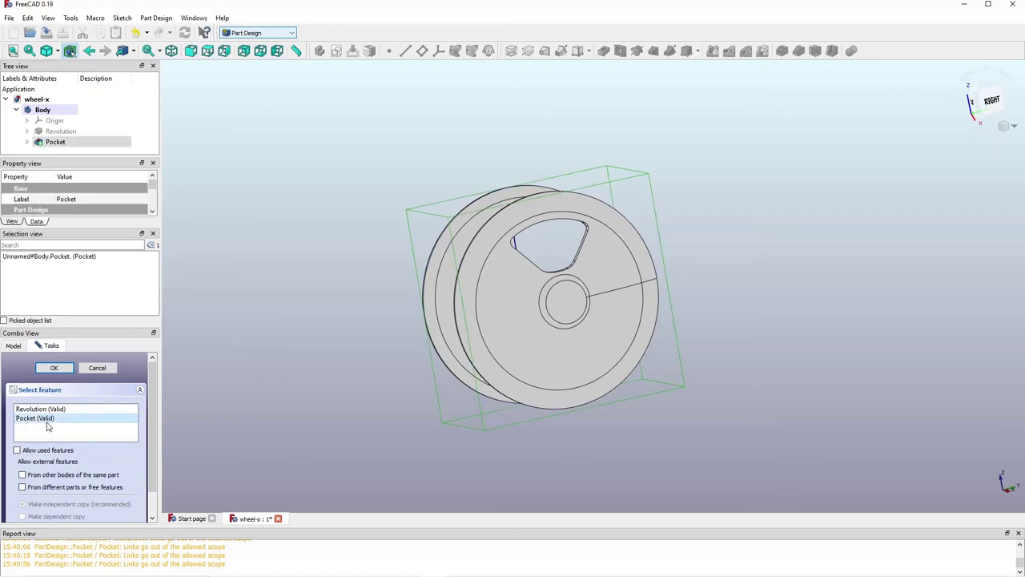
pyautogui.scroll(-1, 140, 381)
pyautogui.scroll(1, 141, 386)
pyautogui.scroll(-1, 141, 387)
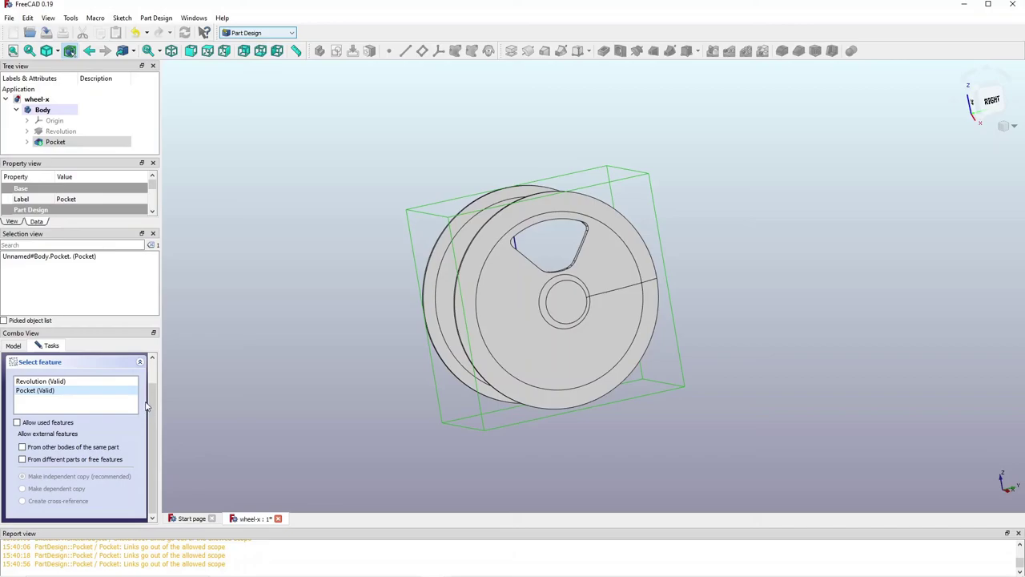
pyautogui.moveTo(151, 405); pyautogui.dragTo(154, 382)
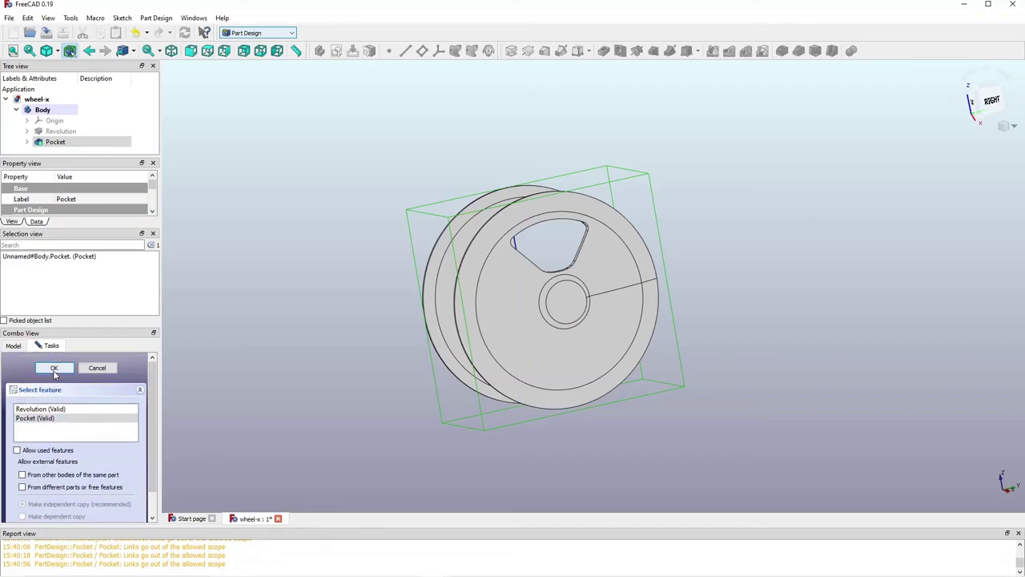
# Step: Confirm the Pocket for the 360° polar pattern and raise Occurrences above 2
pyautogui.click(54, 370)
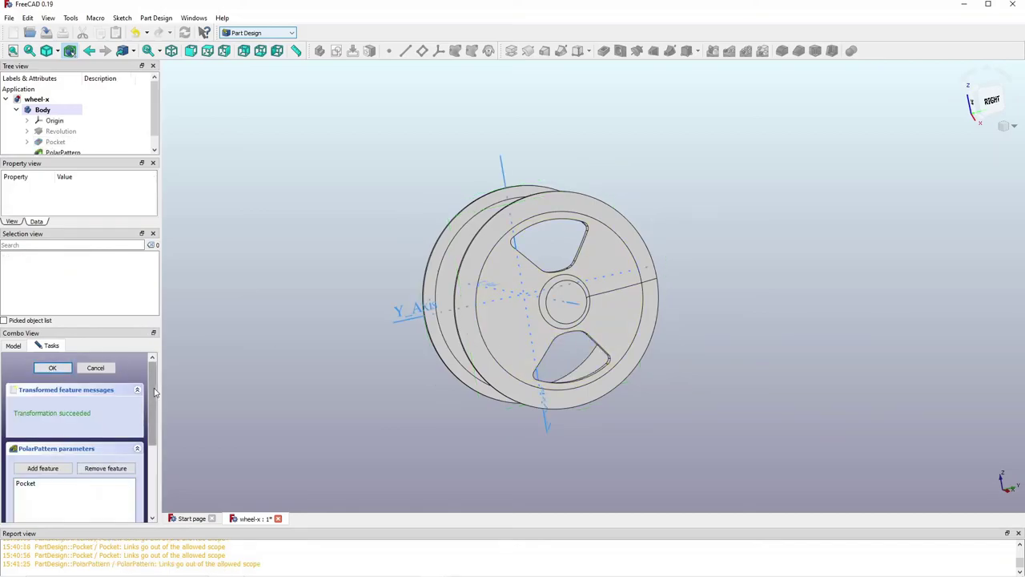
pyautogui.scroll(-1, 156, 401)
pyautogui.moveTo(156, 401); pyautogui.dragTo(156, 465)
pyautogui.click(120, 493)
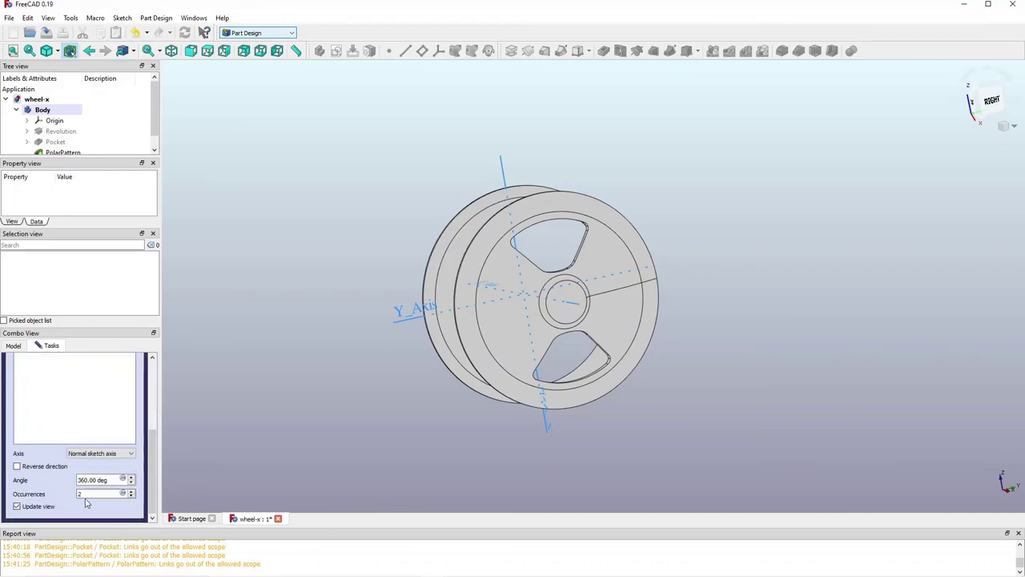
pyautogui.click(131, 491)
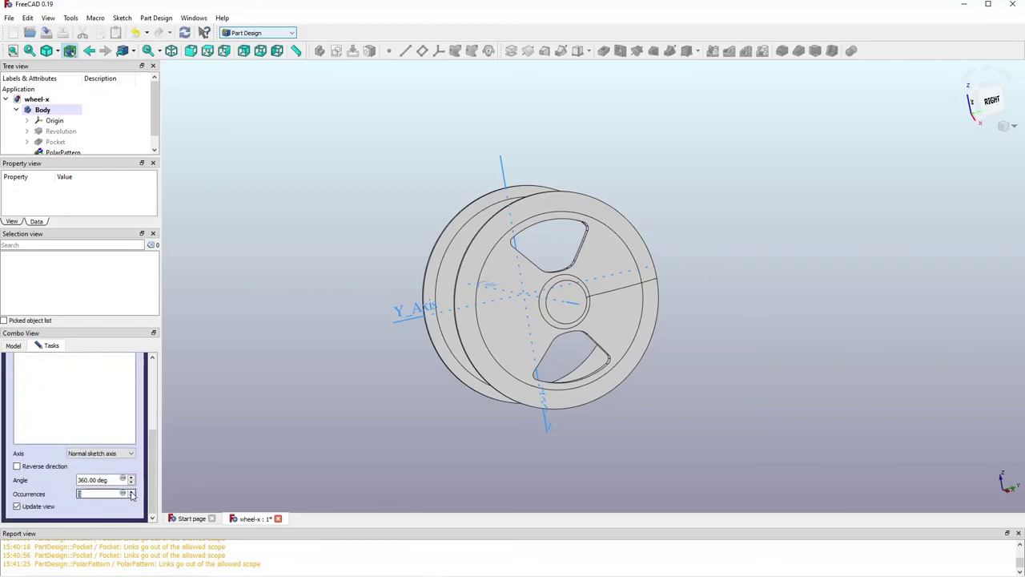